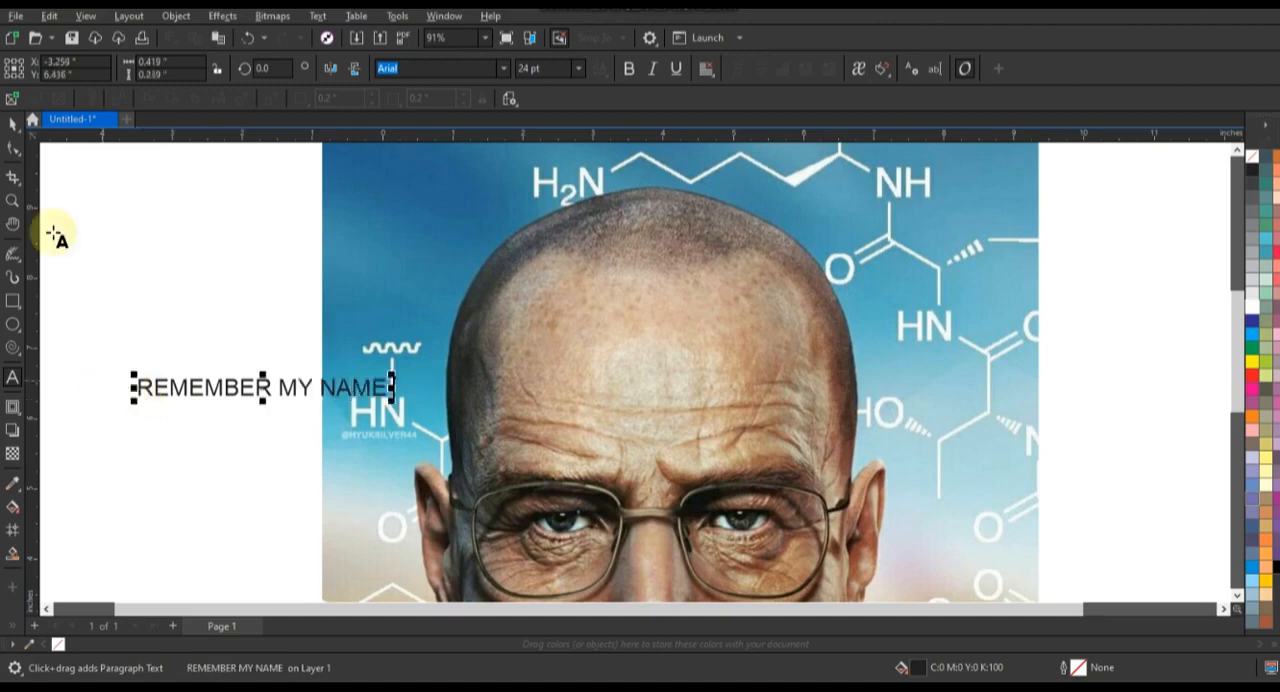
Step: Set the REMEMBER MY NAME text in bold Ebrima across the scalp and place a copy beside the picture
click(700, 291)
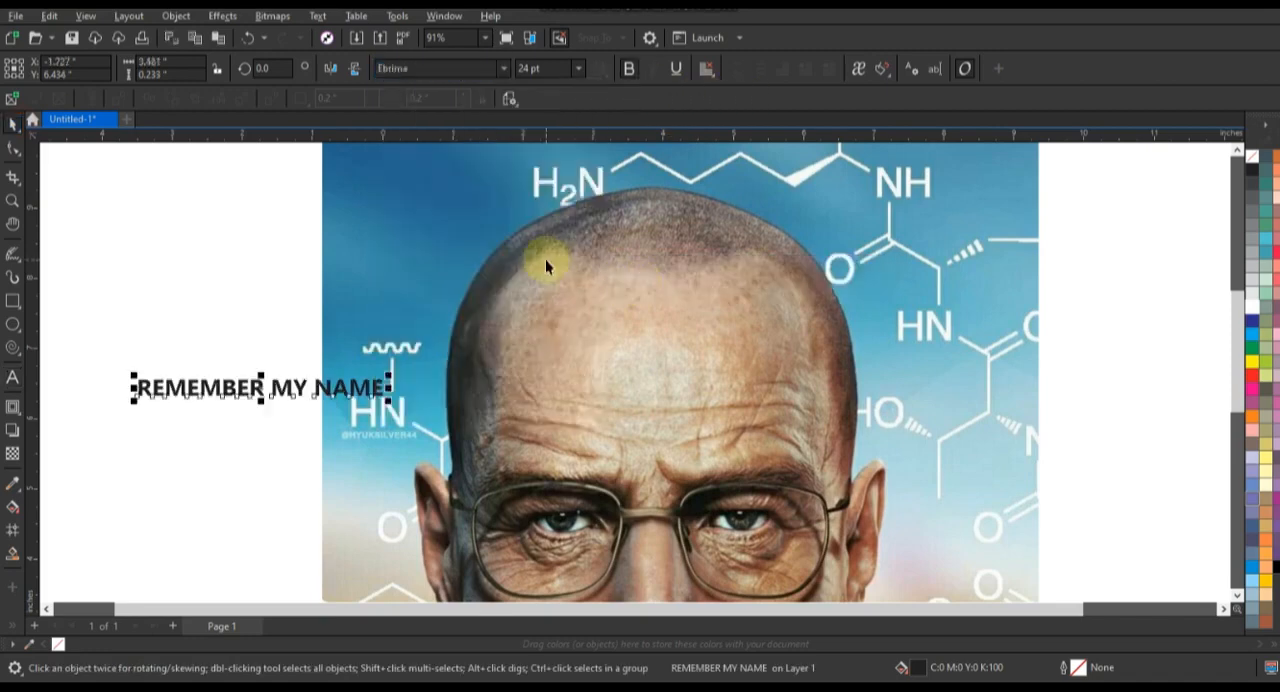
drag(348, 397, 663, 278)
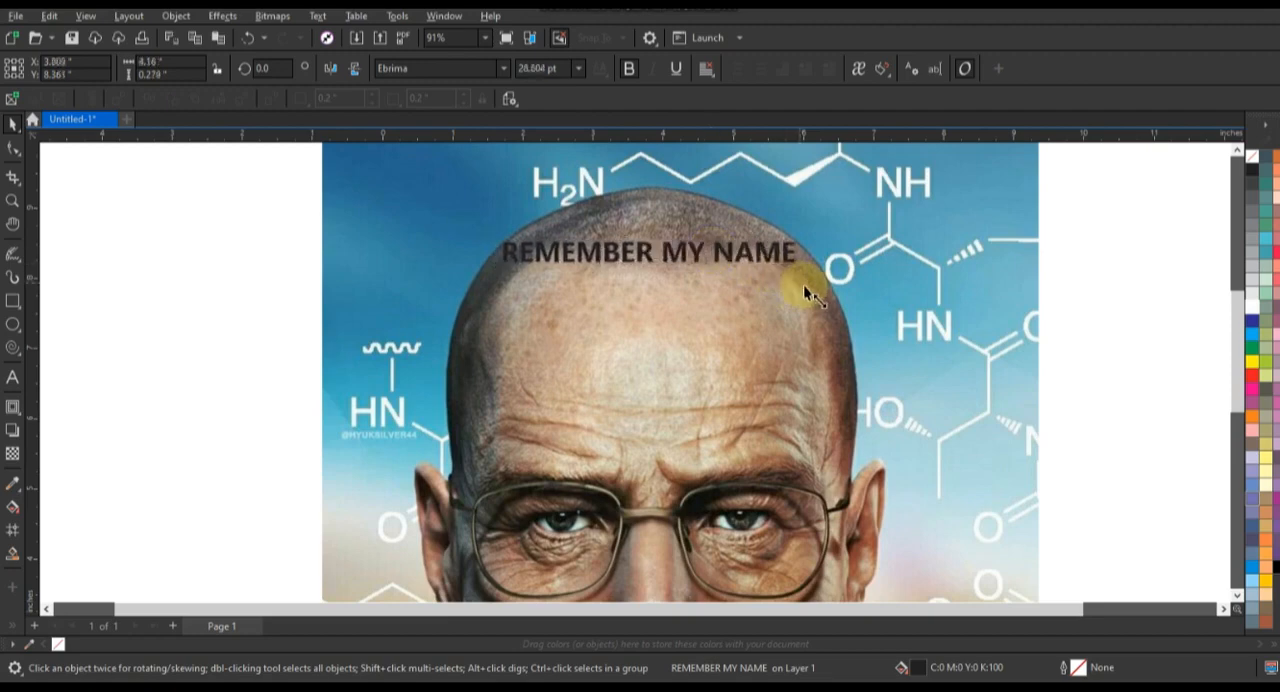
drag(803, 284, 267, 344)
right_click(267, 344)
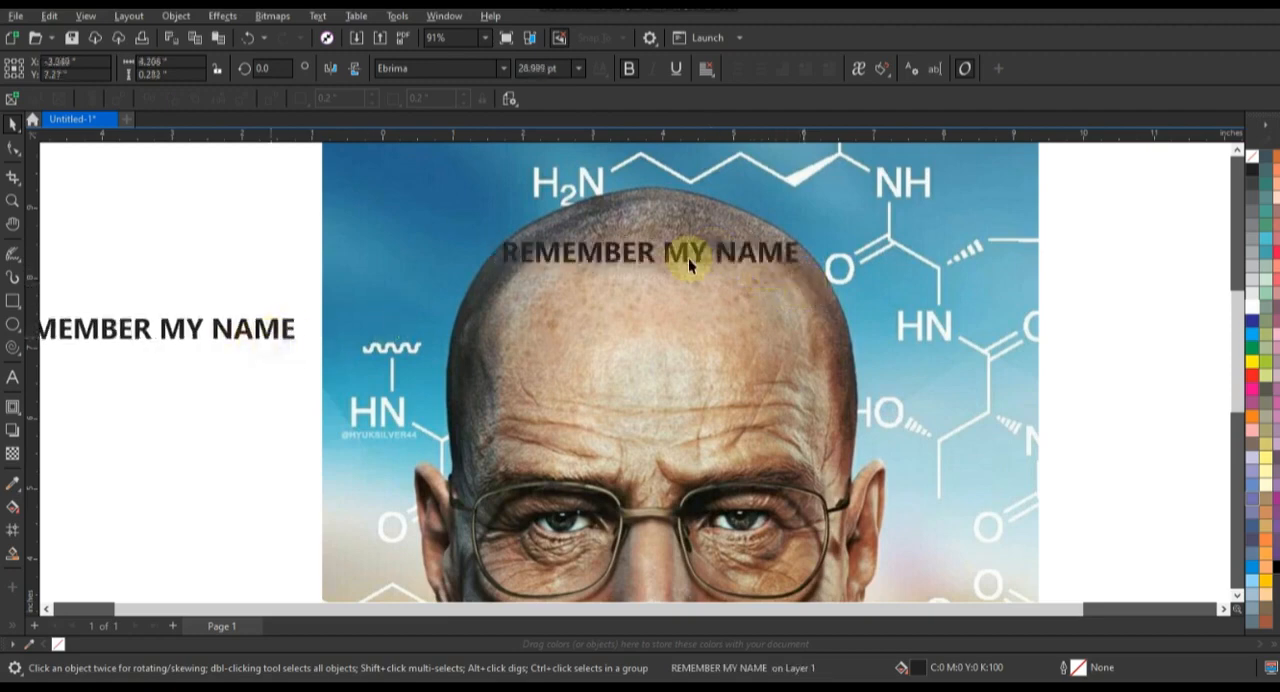
Step: Convert the text on the scalp to curves and scale it down to 75% near the crown
click(13, 200)
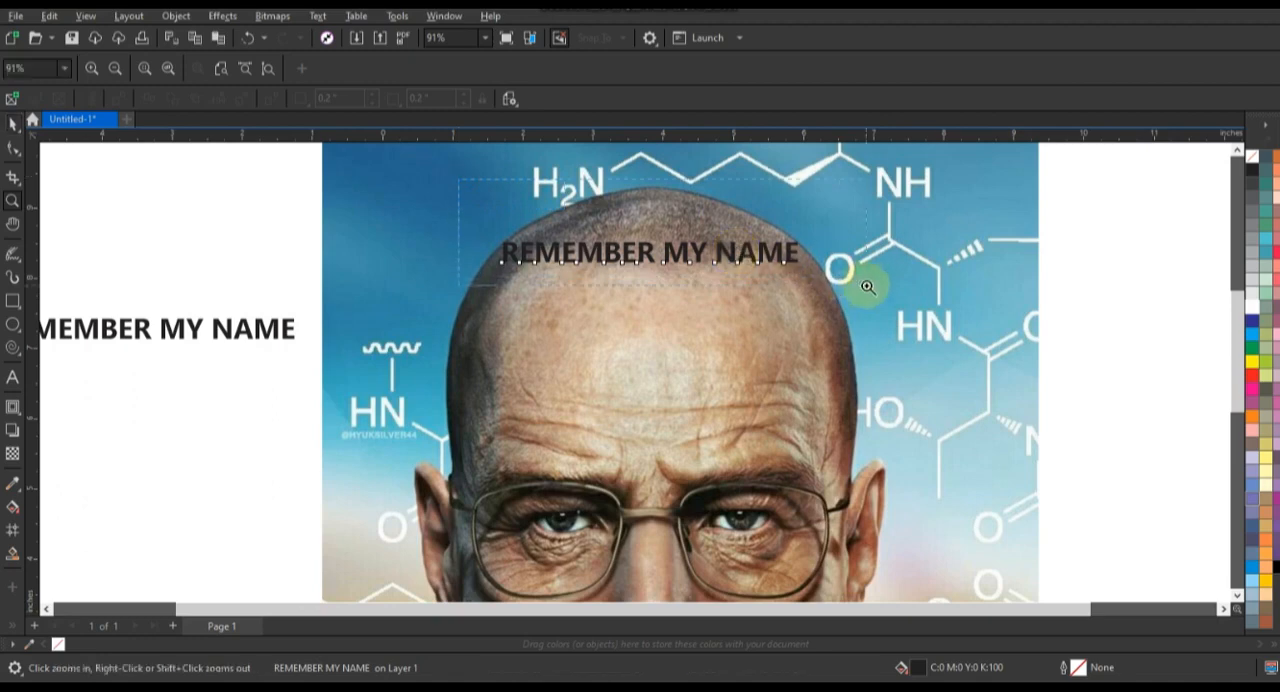
drag(867, 287, 867, 287)
key(space)
drag(662, 422, 760, 350)
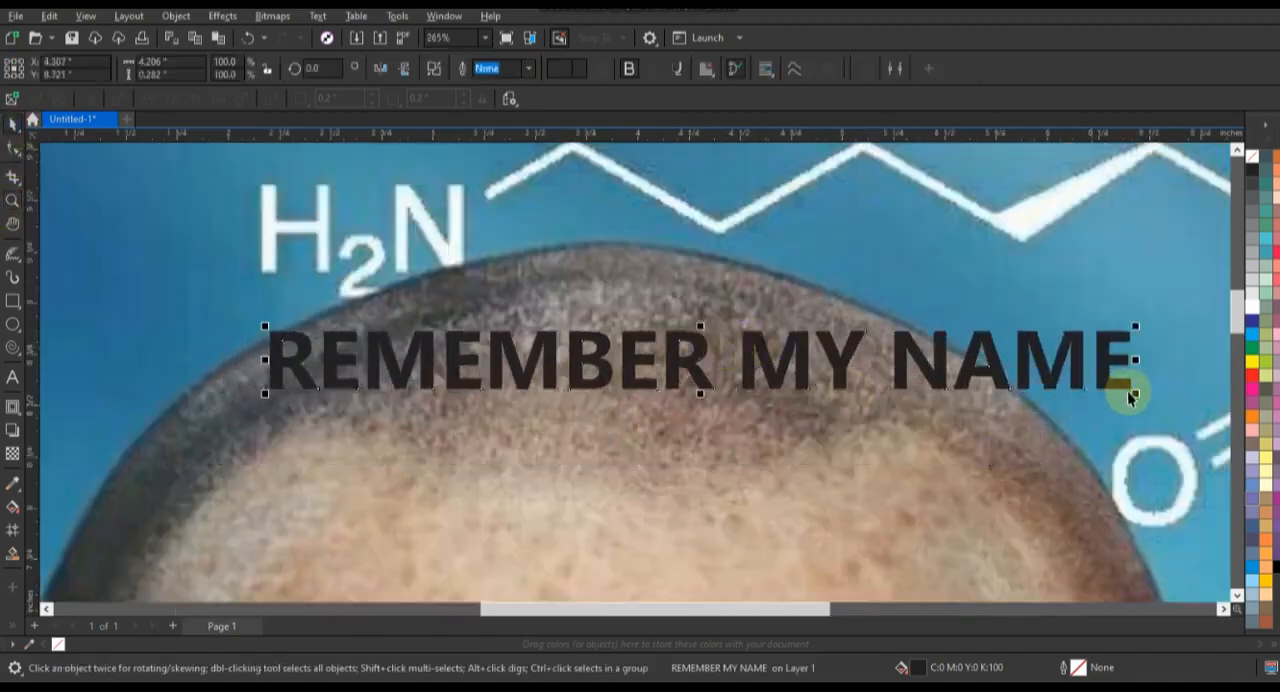
drag(1133, 391, 922, 382)
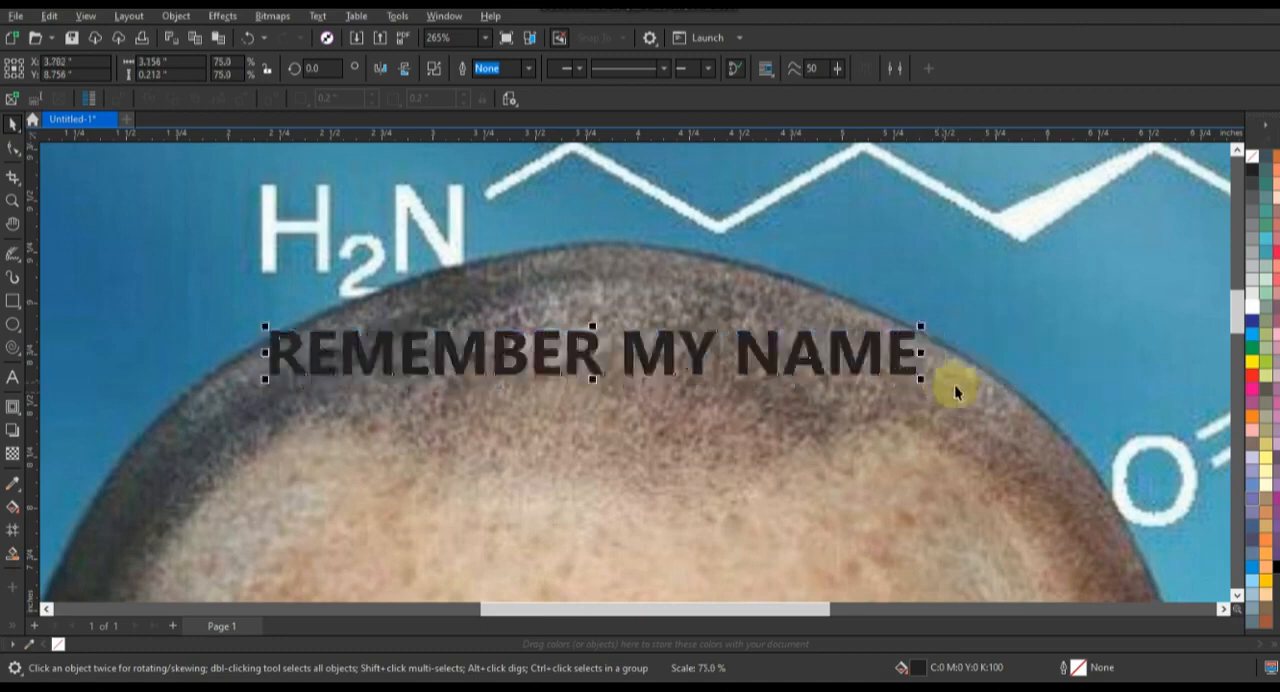
Step: Apply an unconstrained envelope to the scalp text and arch its upper edge along the top of the skull
click(19, 418)
click(45, 440)
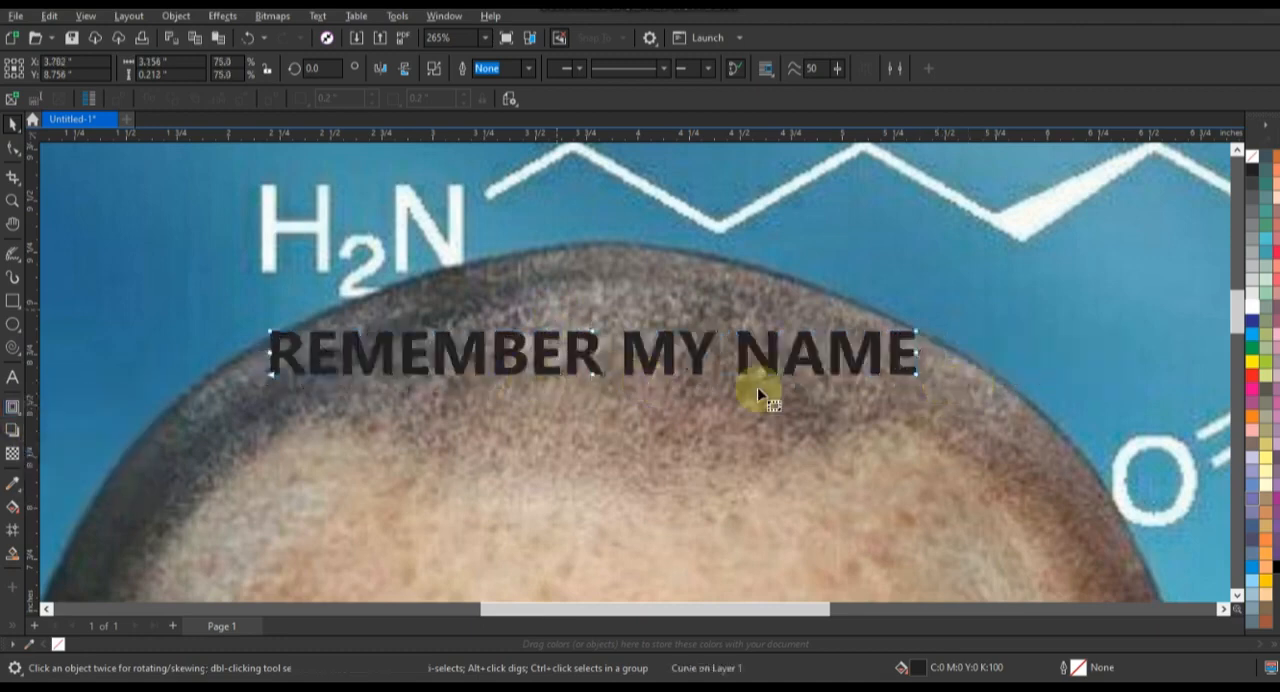
click(829, 362)
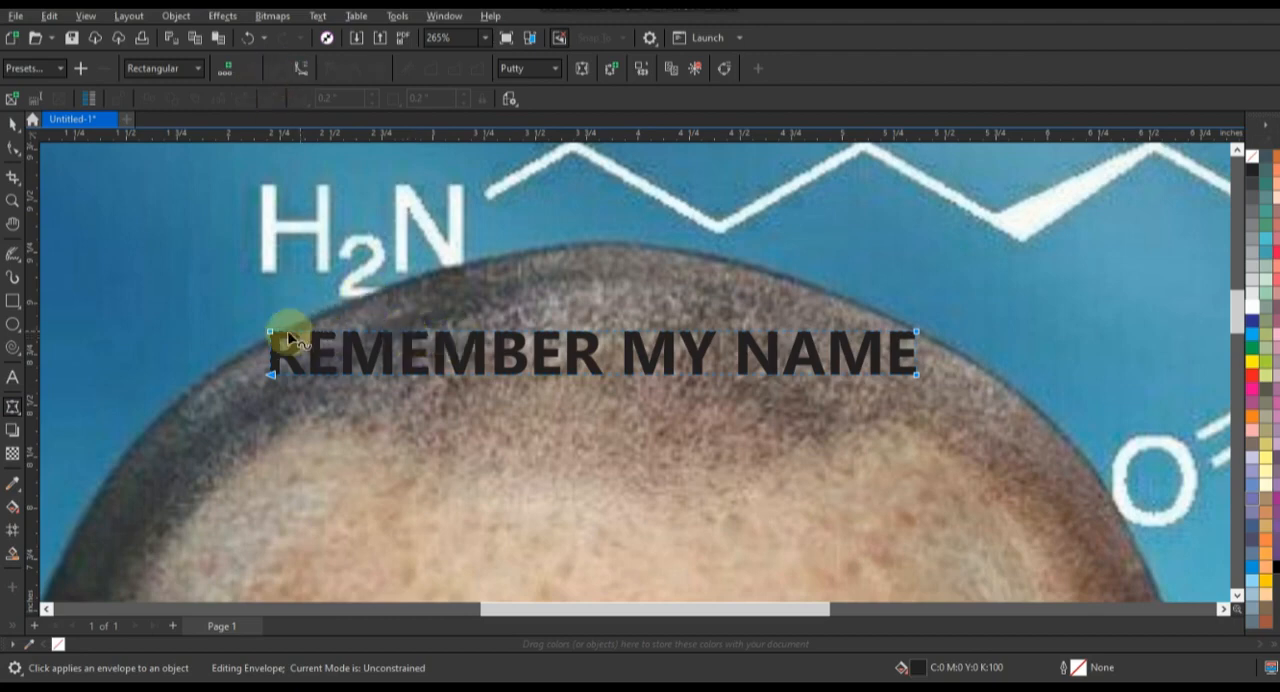
drag(272, 333, 278, 334)
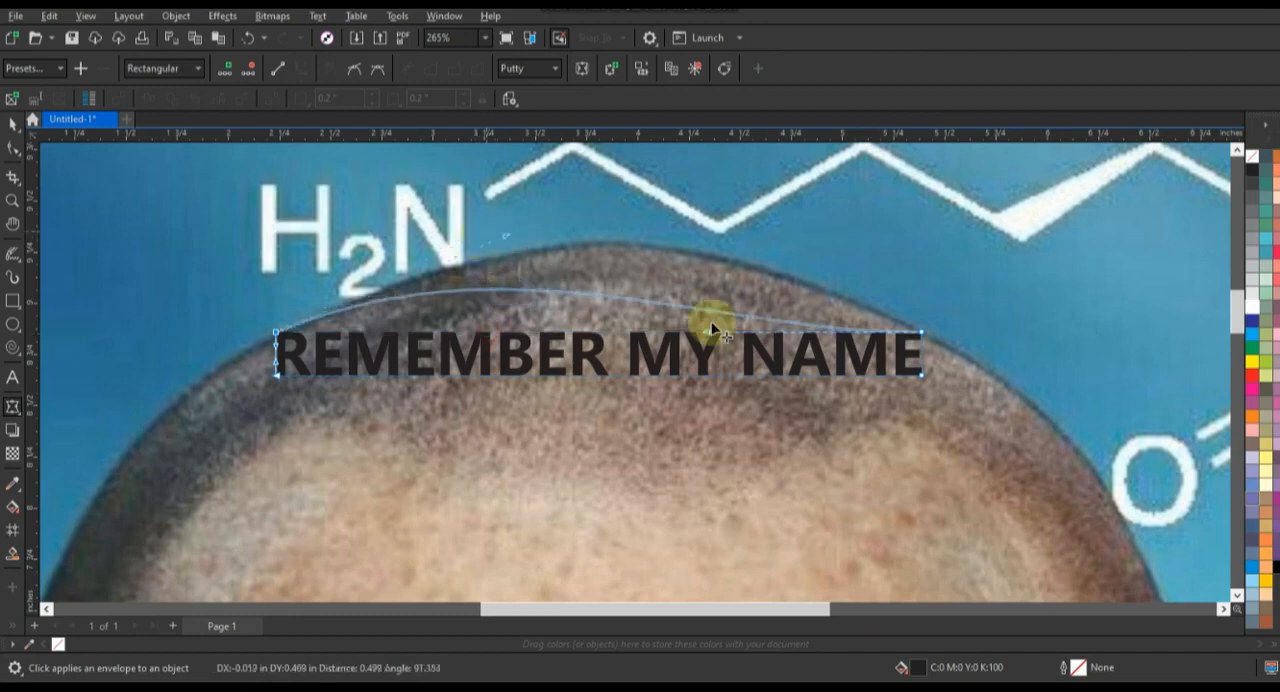
drag(708, 331, 700, 225)
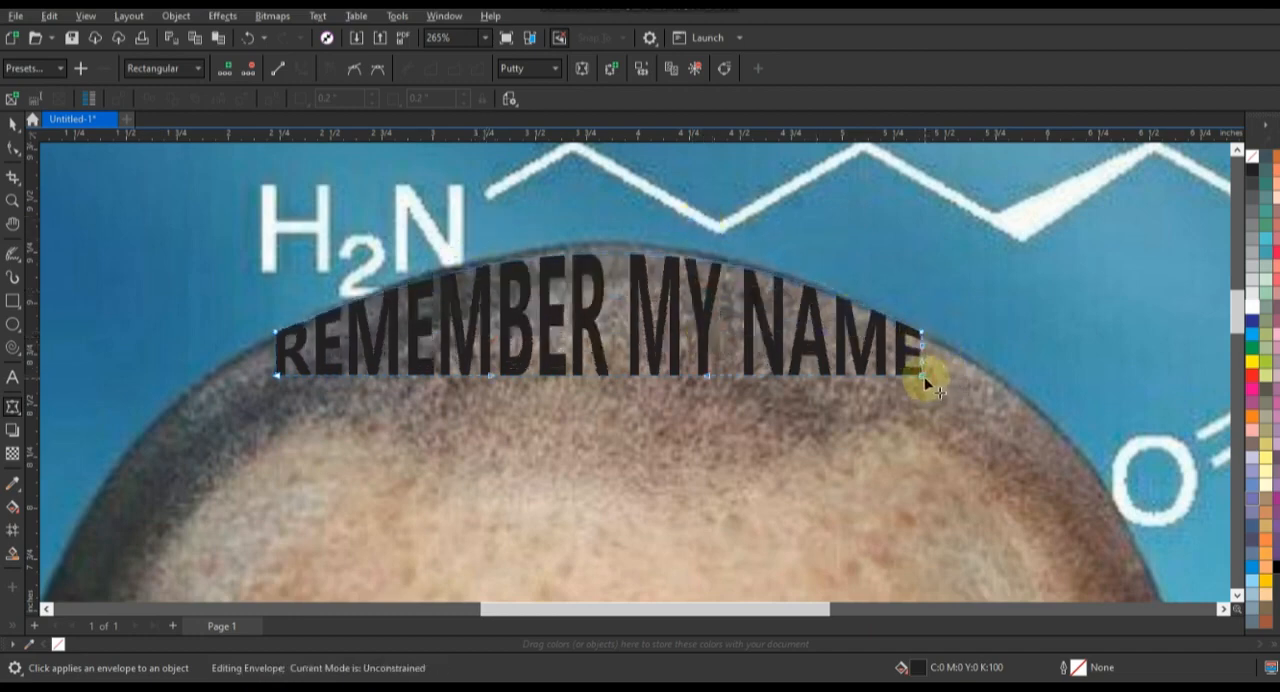
Step: Pull the first row's lower envelope corners outward to the skull outline and raise its upper edge slightly to the crown
drag(989, 381, 989, 381)
drag(922, 347, 934, 344)
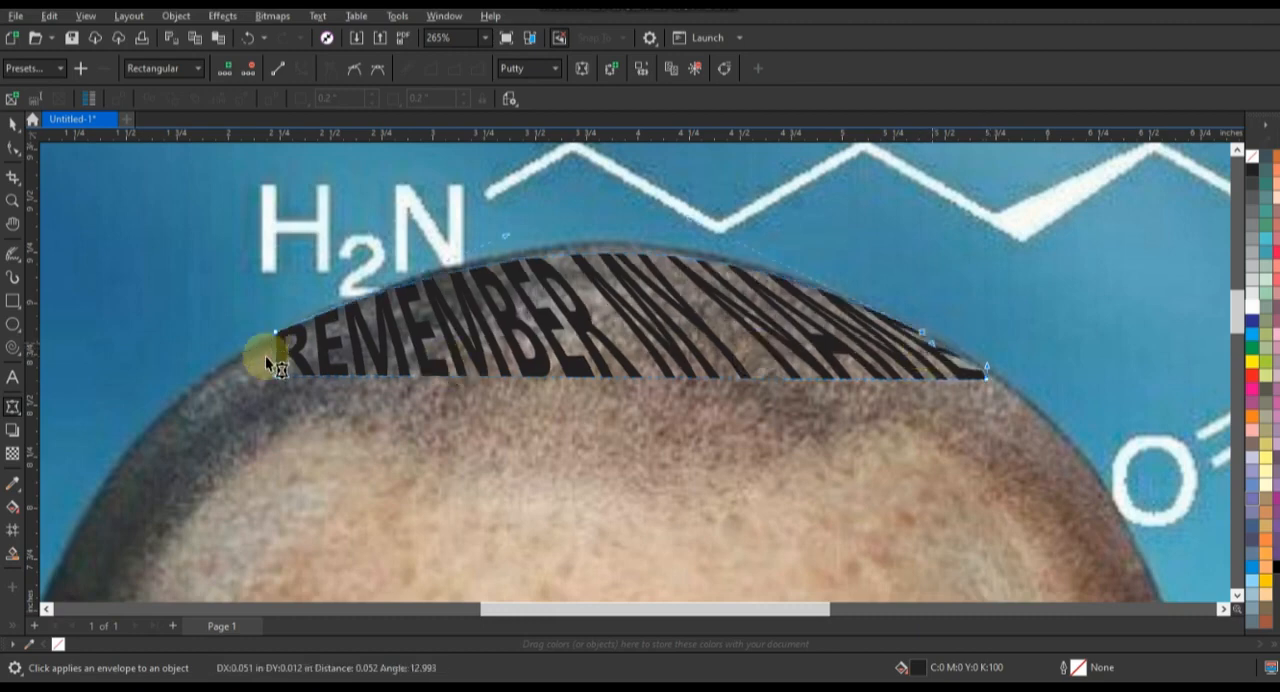
drag(276, 375, 233, 368)
drag(276, 346, 263, 346)
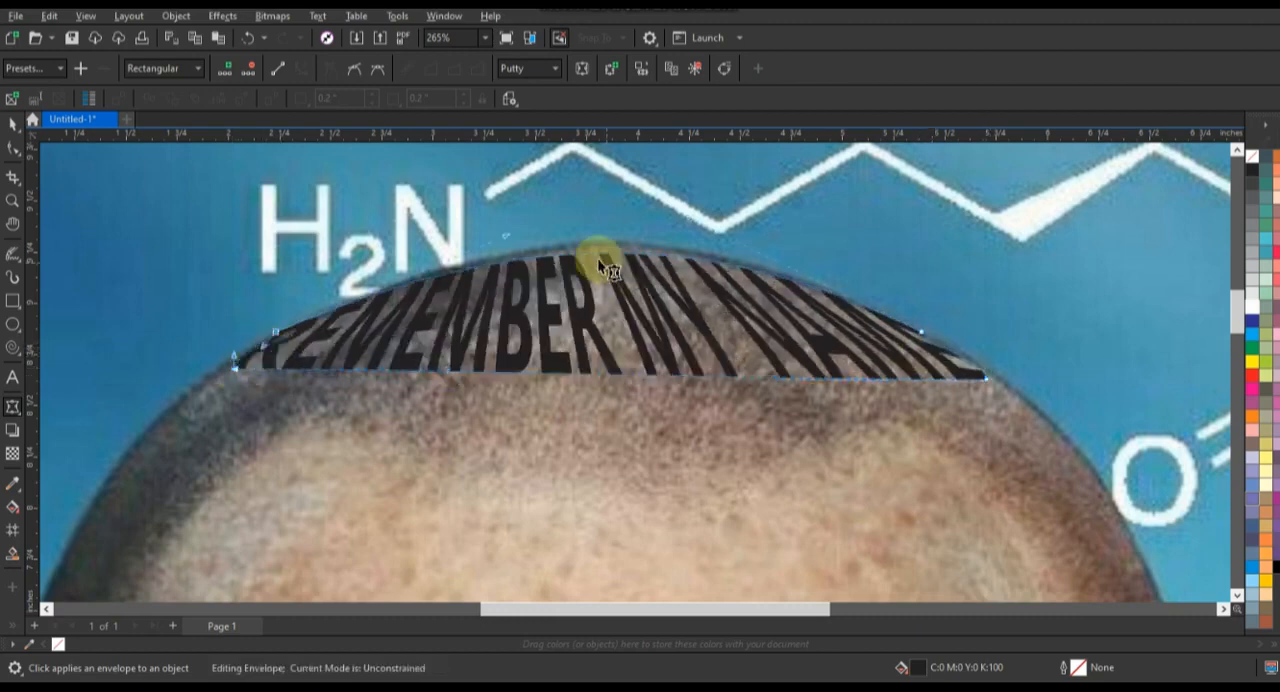
drag(614, 256, 613, 251)
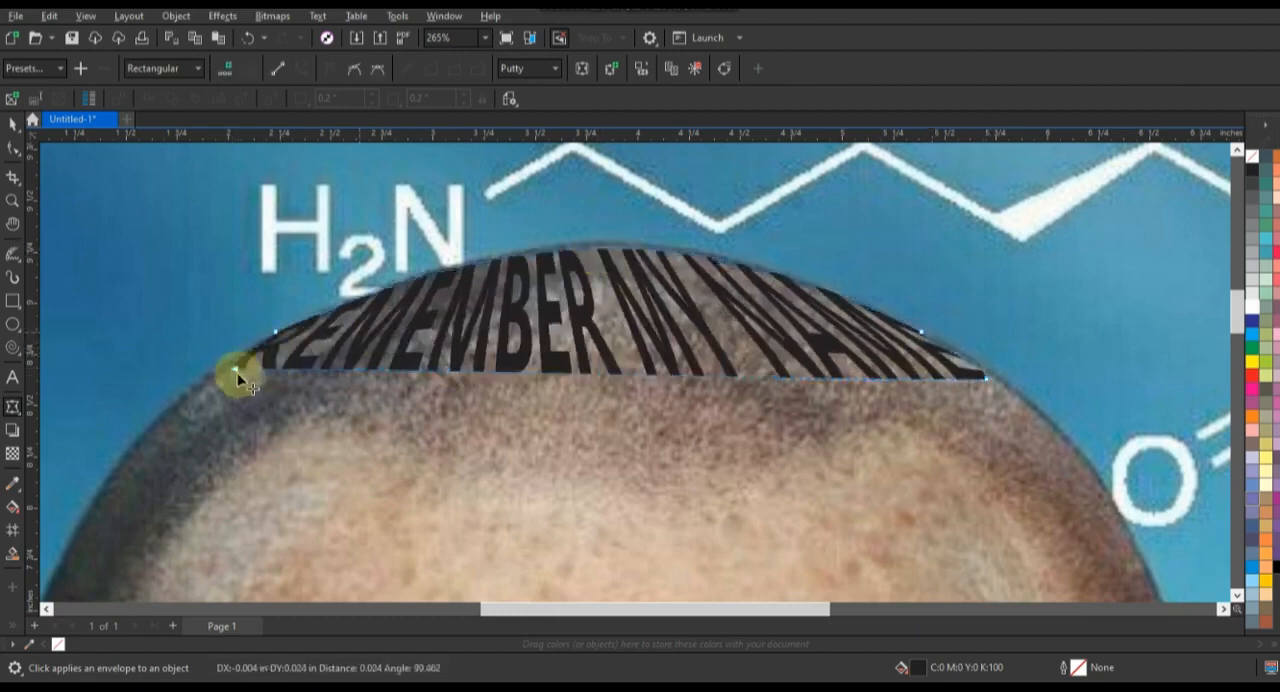
Step: Fit the first row's lower-left corner to the skull and bend its lower edge into a gentle wave
drag(229, 373, 229, 372)
drag(444, 371, 465, 347)
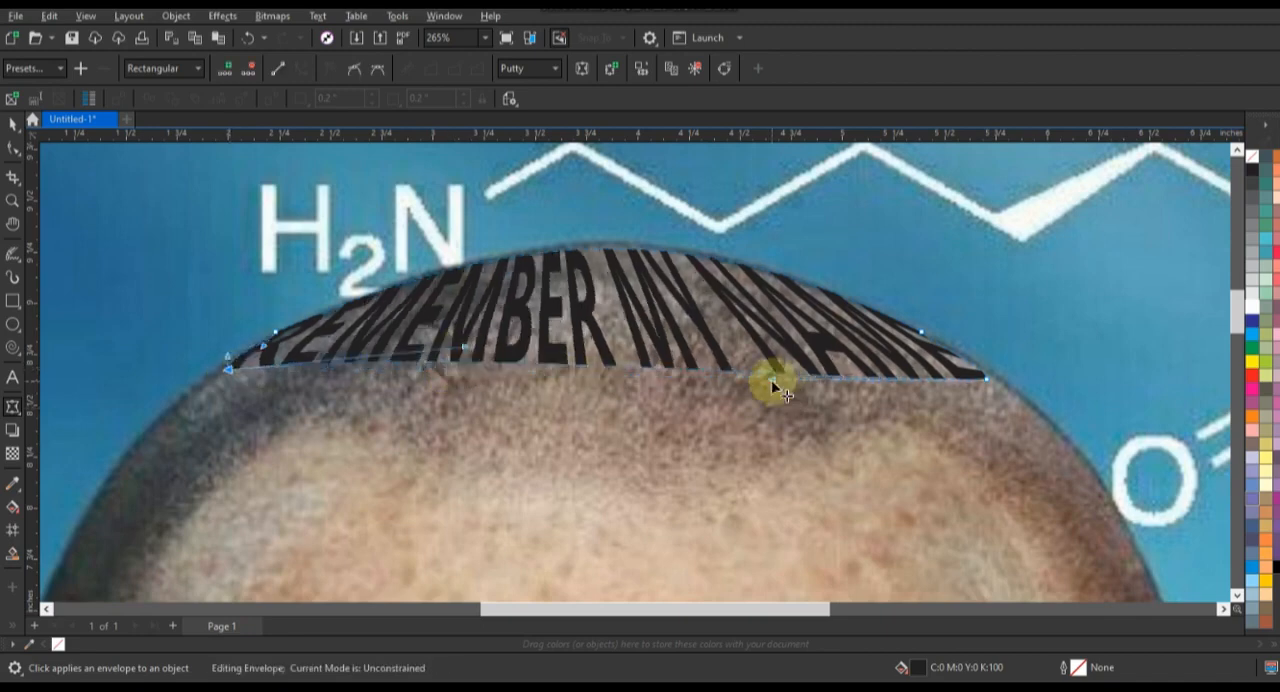
drag(772, 381, 762, 429)
drag(465, 347, 508, 318)
key(space)
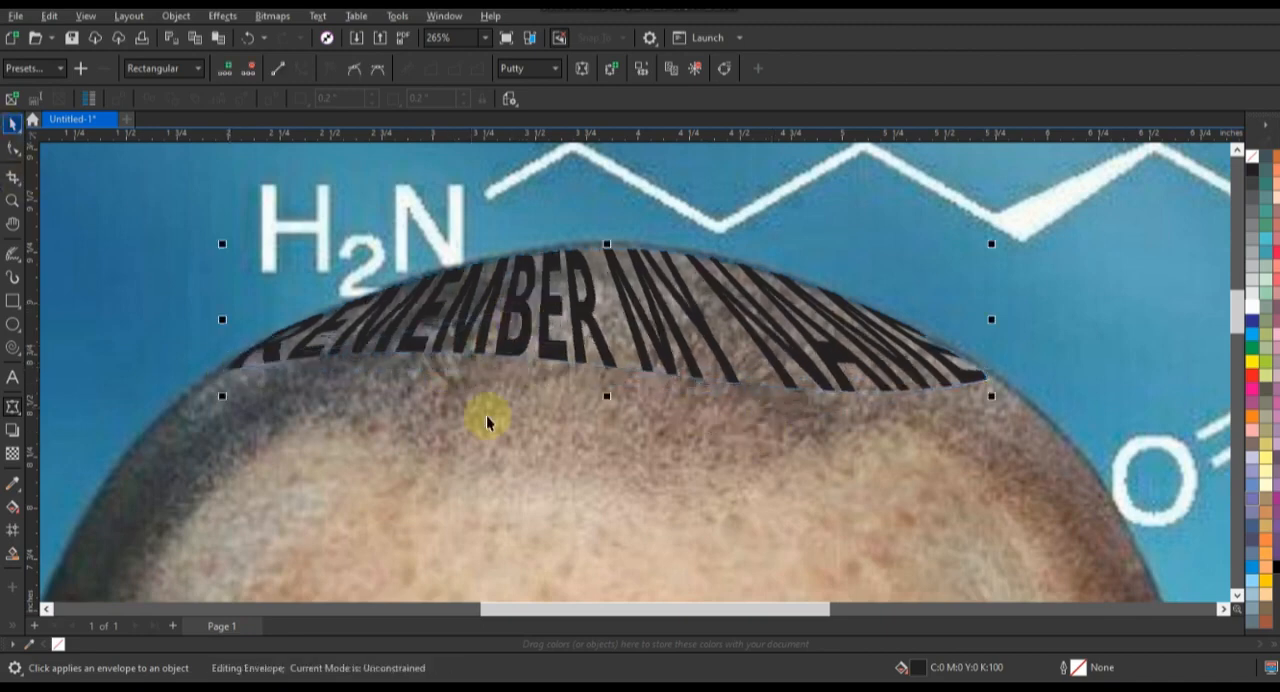
Step: Select the portrait bitmap and apply a uniform transparency of 30 to it
scroll(486, 417, down, 2)
click(210, 300)
click(11, 204)
drag(113, 270, 879, 530)
key(space)
click(619, 357)
key(shift+F2)
click(12, 454)
click(1237, 596)
drag(600, 563, 613, 565)
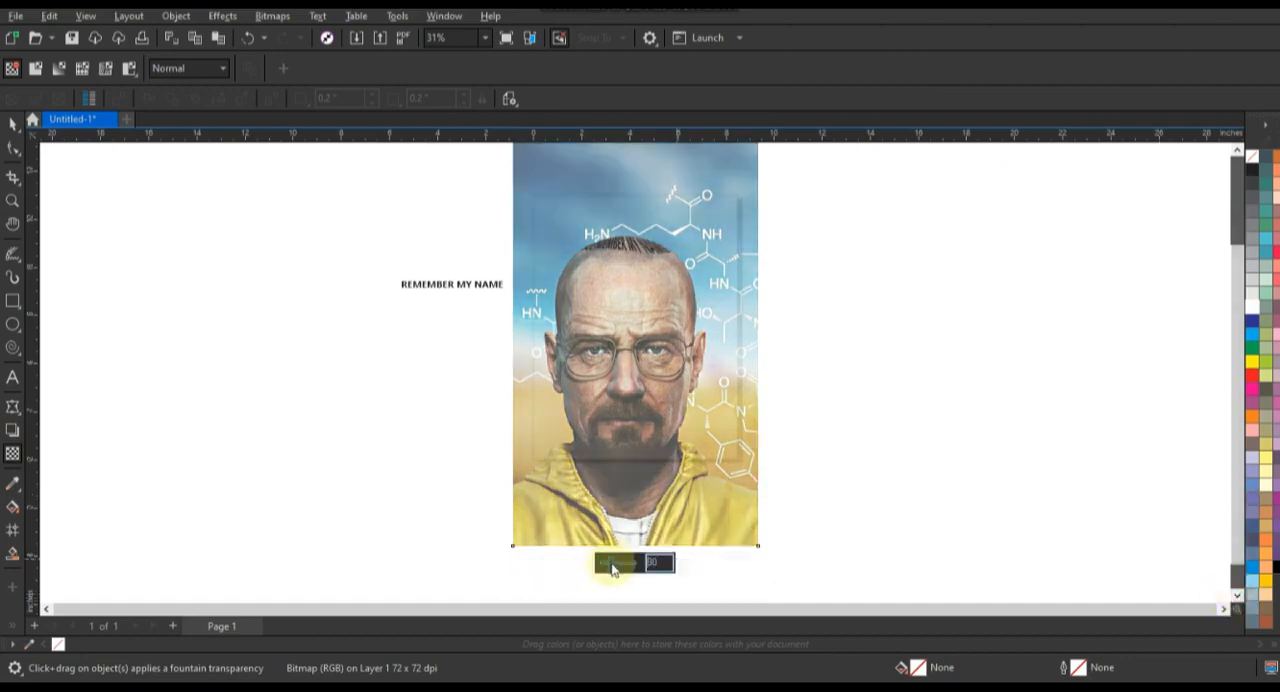
Step: Select all the artwork and move it off the page to its left side
key(space)
key(ctrl+a)
drag(631, 312, 274, 312)
Step: Place a copy of the plain REMEMBER MY NAME text on the head just below the first warped row
click(12, 201)
drag(160, 216, 400, 372)
click(13, 125)
drag(235, 348, 749, 263)
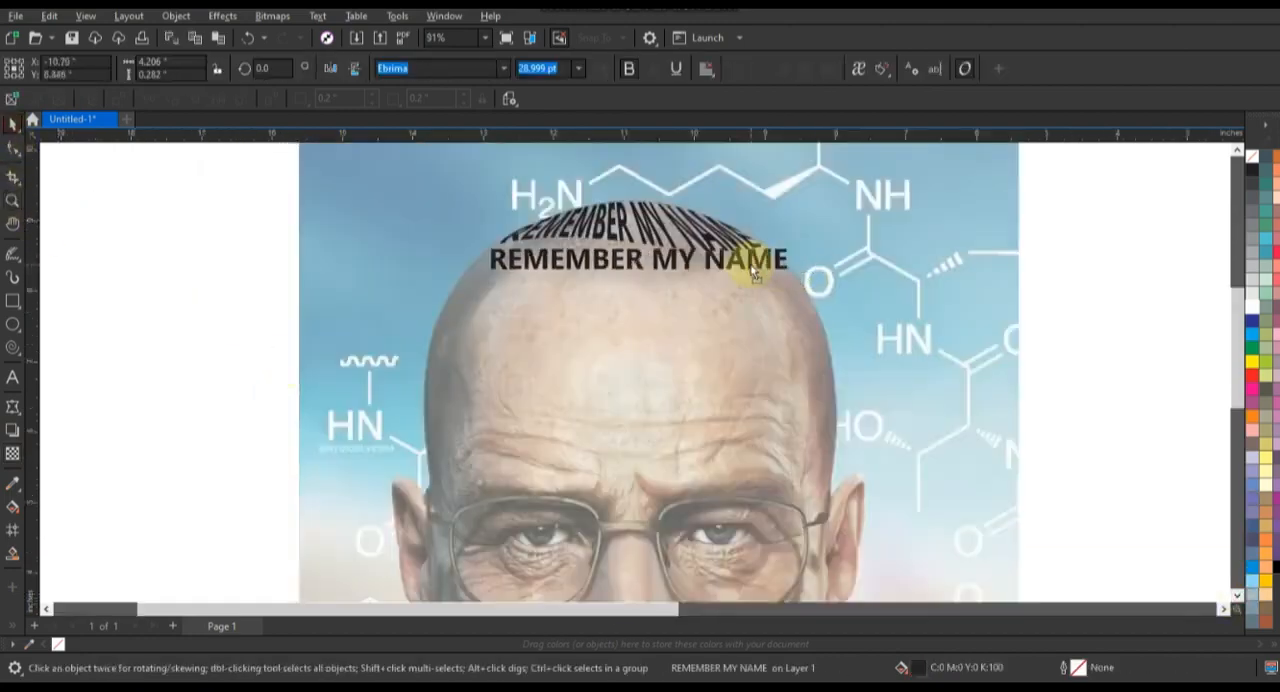
Step: Apply an envelope to the second row of text and stretch its lower corners out to the skull outline
click(12, 201)
drag(322, 192, 868, 352)
key(space)
click(12, 406)
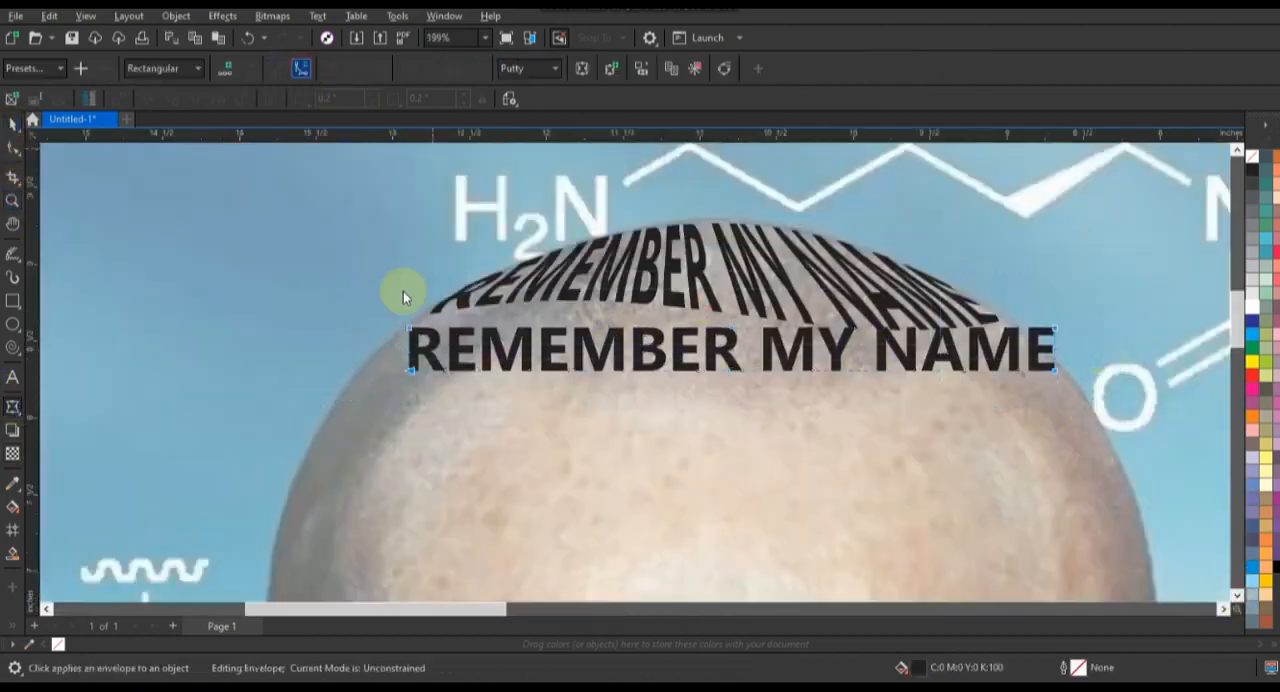
drag(410, 370, 355, 383)
drag(1056, 370, 1079, 396)
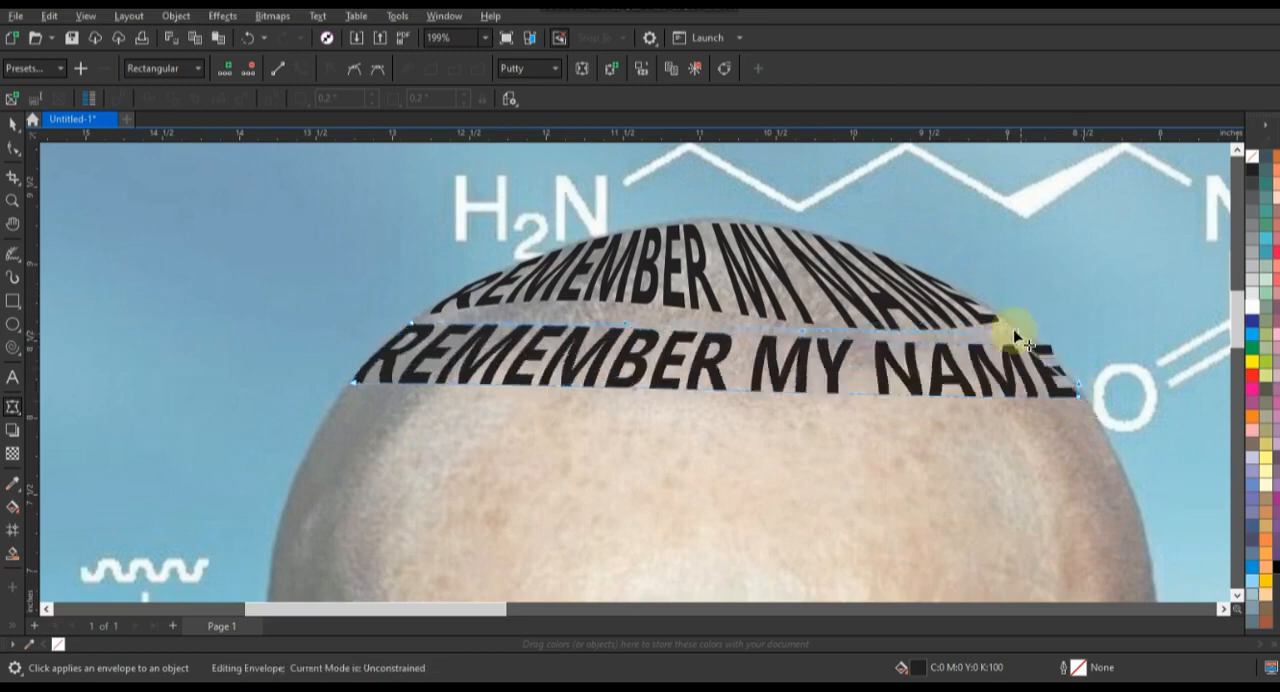
Step: Bend the second row's upper envelope edge to follow the lower edge of the first row
drag(590, 318, 598, 336)
drag(595, 287, 600, 289)
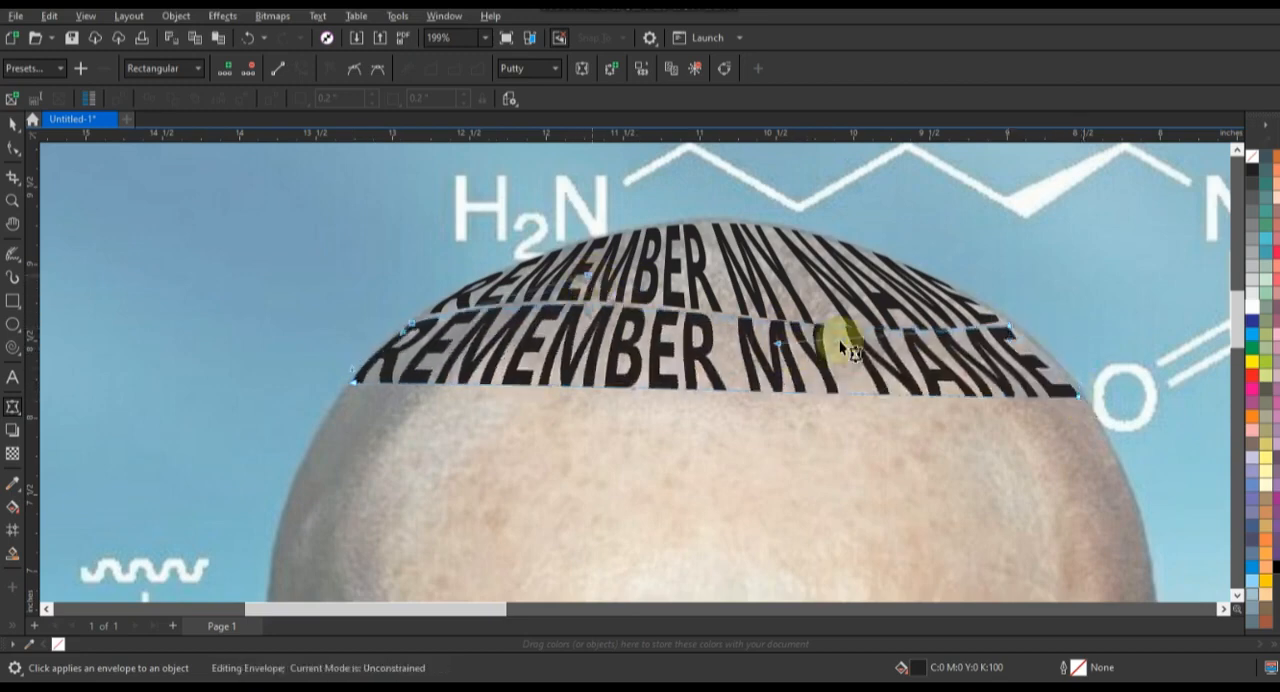
drag(1018, 333, 1018, 331)
drag(790, 347, 819, 359)
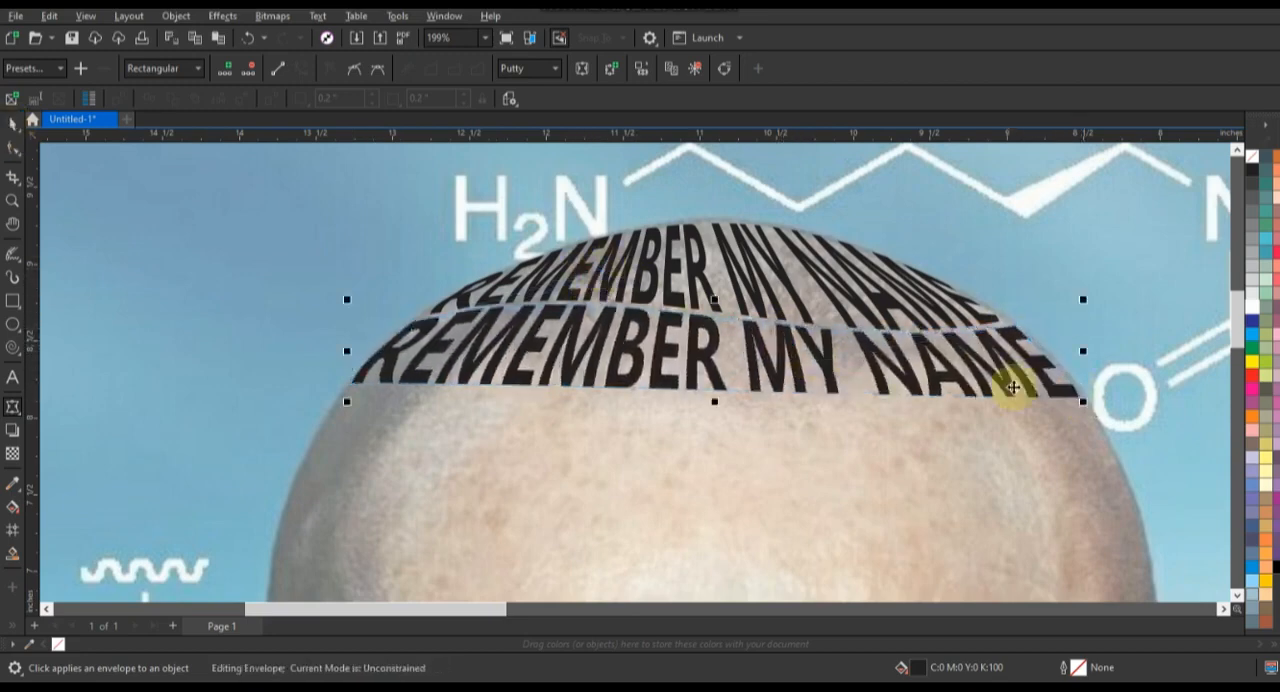
Step: Arch the second row's lower envelope edge upward across the forehead
click(13, 124)
double_click(457, 354)
drag(561, 386, 572, 322)
drag(873, 393, 862, 349)
click(13, 124)
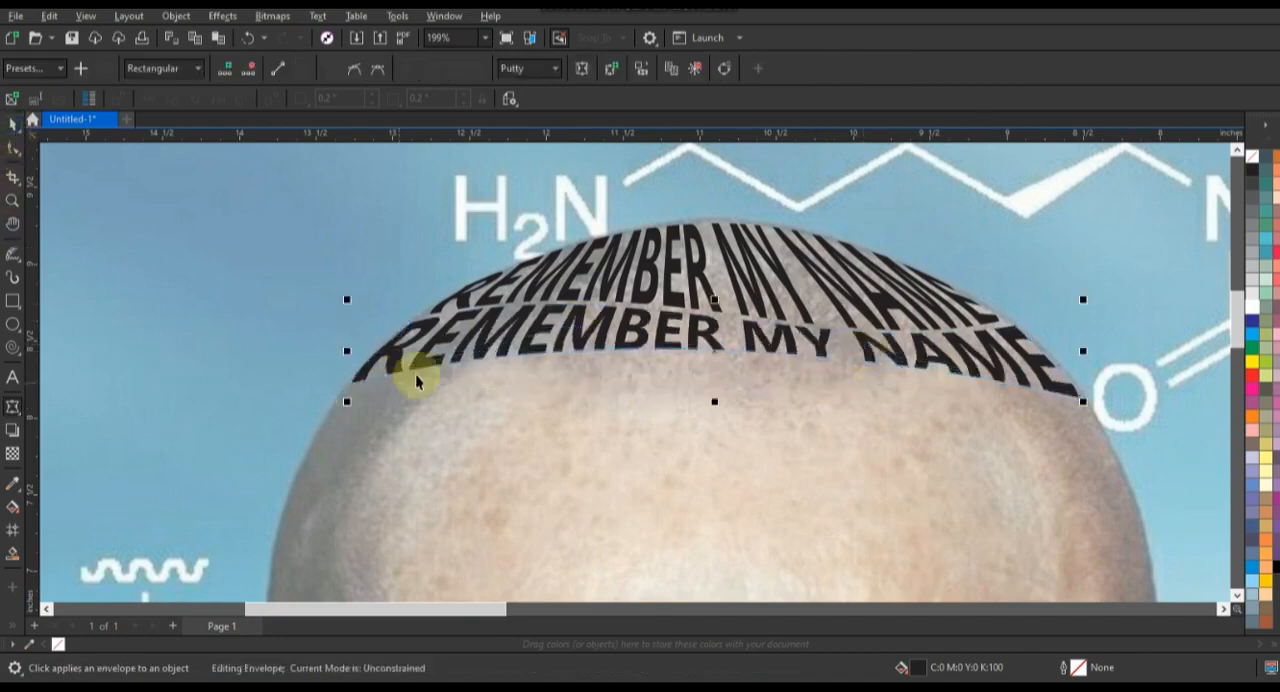
Step: Place another plain text copy below the second row, repeat REMEMBER MY NAME in it, and scale it to the head's width
scroll(498, 337, down, 1)
drag(130, 433, 656, 405)
click(13, 379)
key(ctrl+c)
click(732, 408)
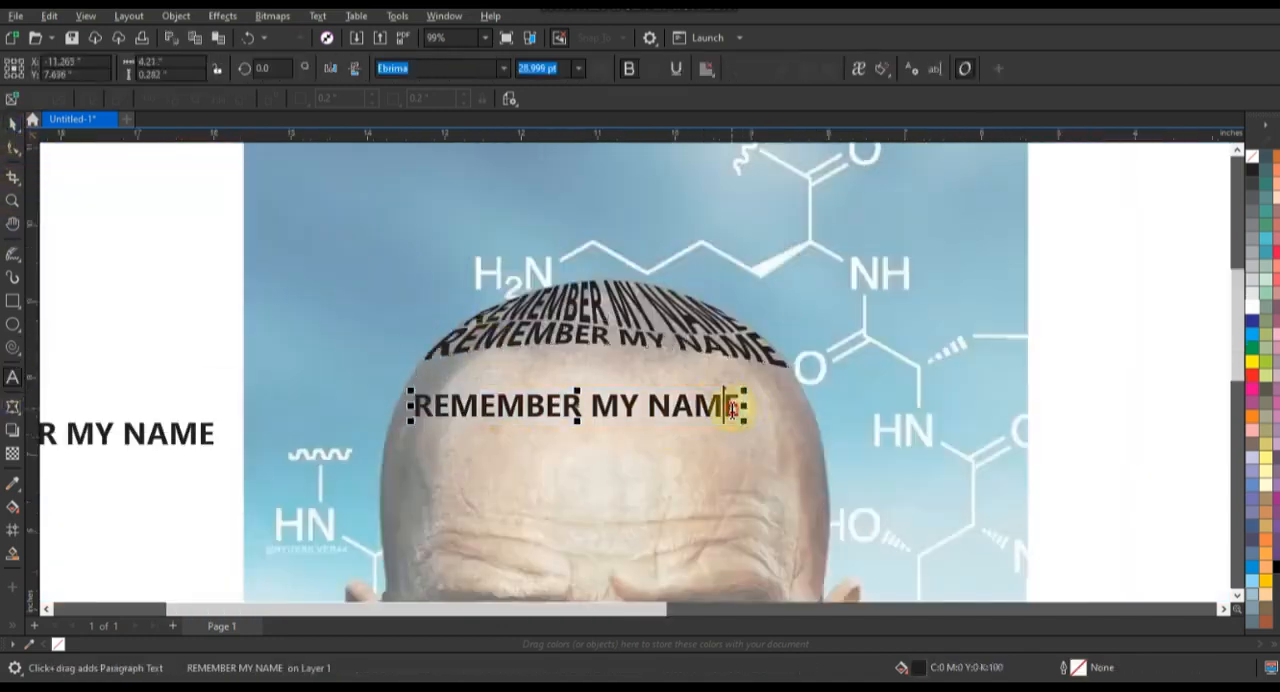
key(ctrl+v)
click(13, 124)
drag(1080, 425, 814, 412)
Step: Convert the doubled text line to curves and apply an envelope, moving its corners up beneath the second row
click(13, 201)
drag(340, 290, 818, 505)
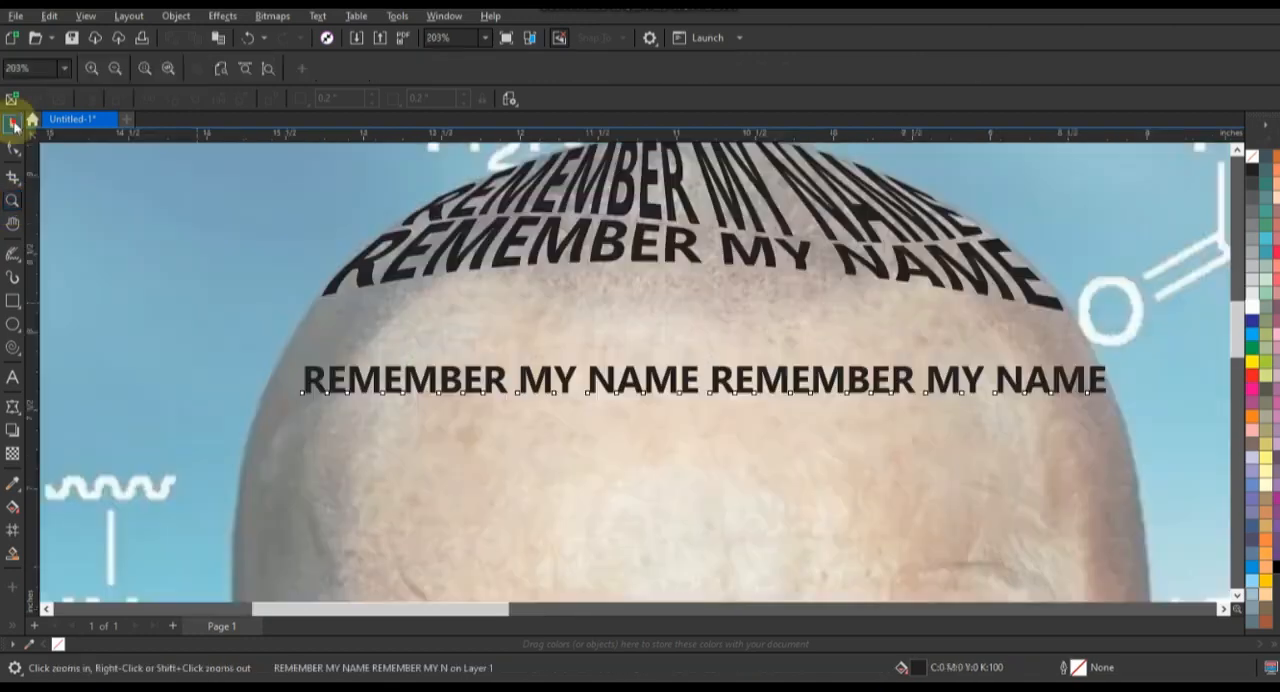
click(13, 124)
key(ctrl+q)
mouse_move(301, 380)
mouse_down()
mouse_move(275, 380)
mouse_move(1161, 436)
mouse_up()
click(13, 149)
click(13, 407)
drag(277, 395, 309, 334)
drag(1106, 394, 1070, 346)
drag(1070, 346, 1086, 346)
click(1070, 318)
Step: Curve the third row's upper and lower envelope edges to follow the second row and the head's shape
drag(794, 318, 716, 268)
drag(449, 298, 439, 281)
drag(593, 337, 597, 302)
drag(806, 326, 804, 303)
drag(308, 307, 293, 336)
click(308, 303)
drag(543, 229, 535, 230)
click(1070, 316)
click(1086, 346)
click(13, 124)
Step: Duplicate the third row of warped text directly below itself on the forehead
scroll(590, 362, down, 2)
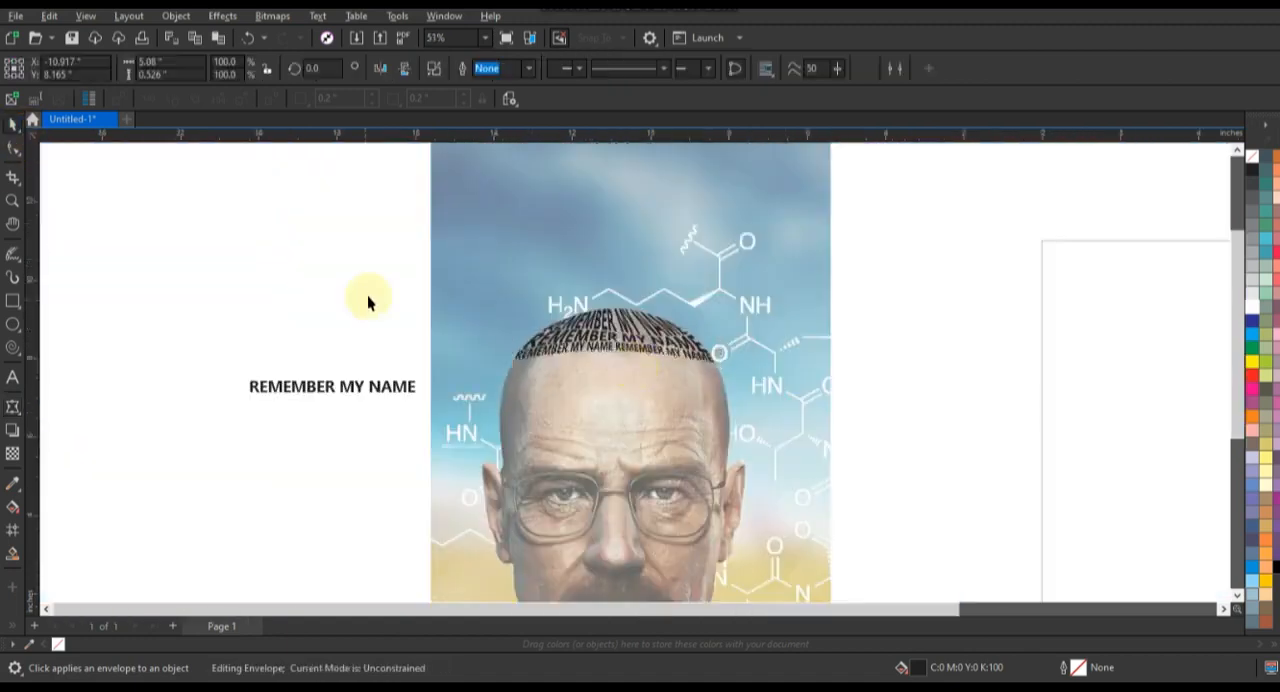
click(366, 300)
key(F2)
drag(277, 303, 843, 489)
drag(743, 272, 737, 299)
right_click(737, 299)
Step: Reshape the fourth row's envelope so its corners meet the skull outline and its upper edge follows the third row
click(13, 407)
key(F2)
click(743, 312)
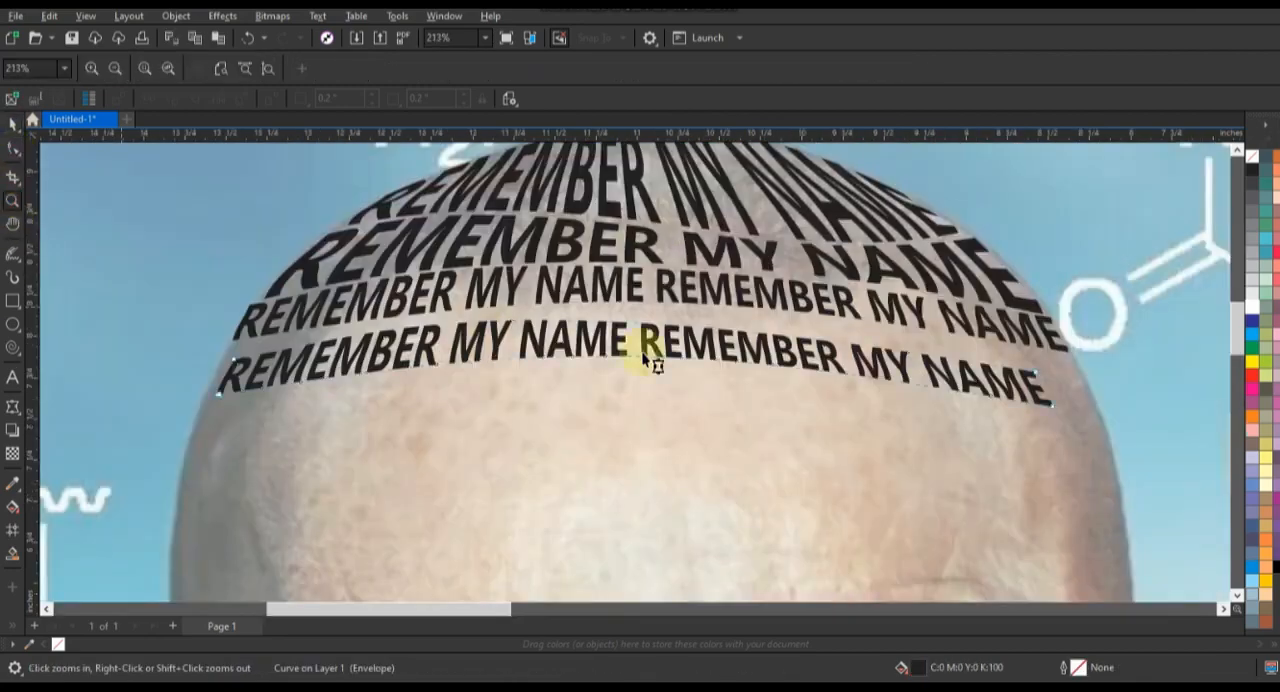
drag(1057, 405, 1089, 393)
drag(1041, 373, 1070, 360)
drag(233, 357, 233, 349)
drag(215, 392, 188, 439)
drag(785, 344, 777, 343)
drag(430, 312, 394, 294)
Step: Duplicate the warped text as a fifth row below the fourth and bend its envelope edges along the row above
key(space)
drag(637, 348, 609, 448)
right_click(609, 448)
key(space)
drag(1044, 461, 1088, 404)
drag(543, 307, 504, 273)
drag(366, 396, 350, 437)
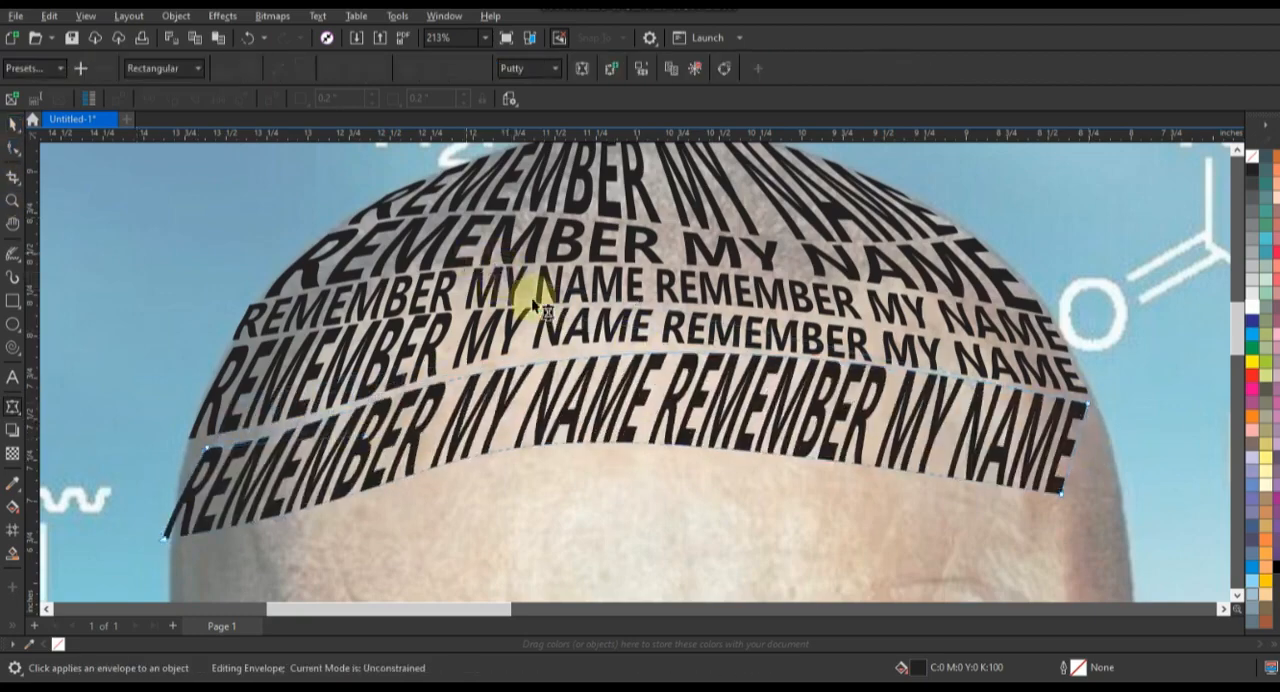
Step: Fit the fifth row's side corners to the head outline and adjust its side and upper edge curves
drag(1062, 494, 1117, 486)
drag(1100, 443, 1107, 436)
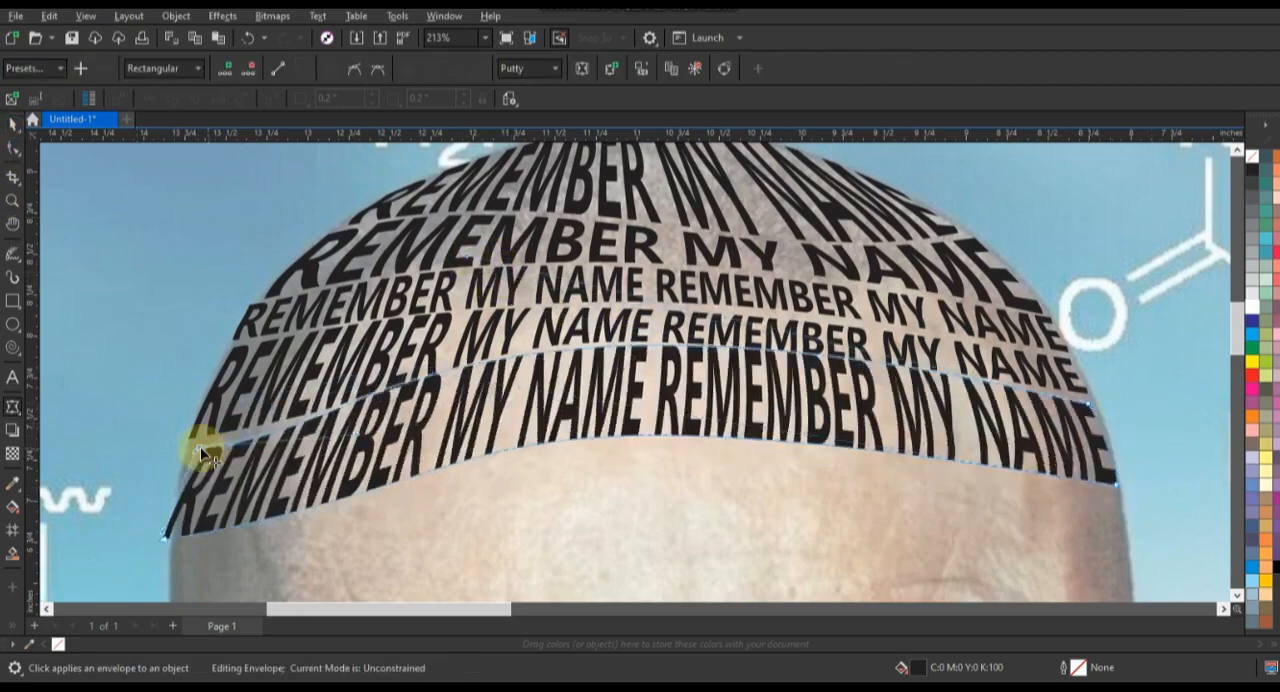
drag(206, 448, 190, 446)
drag(166, 542, 178, 539)
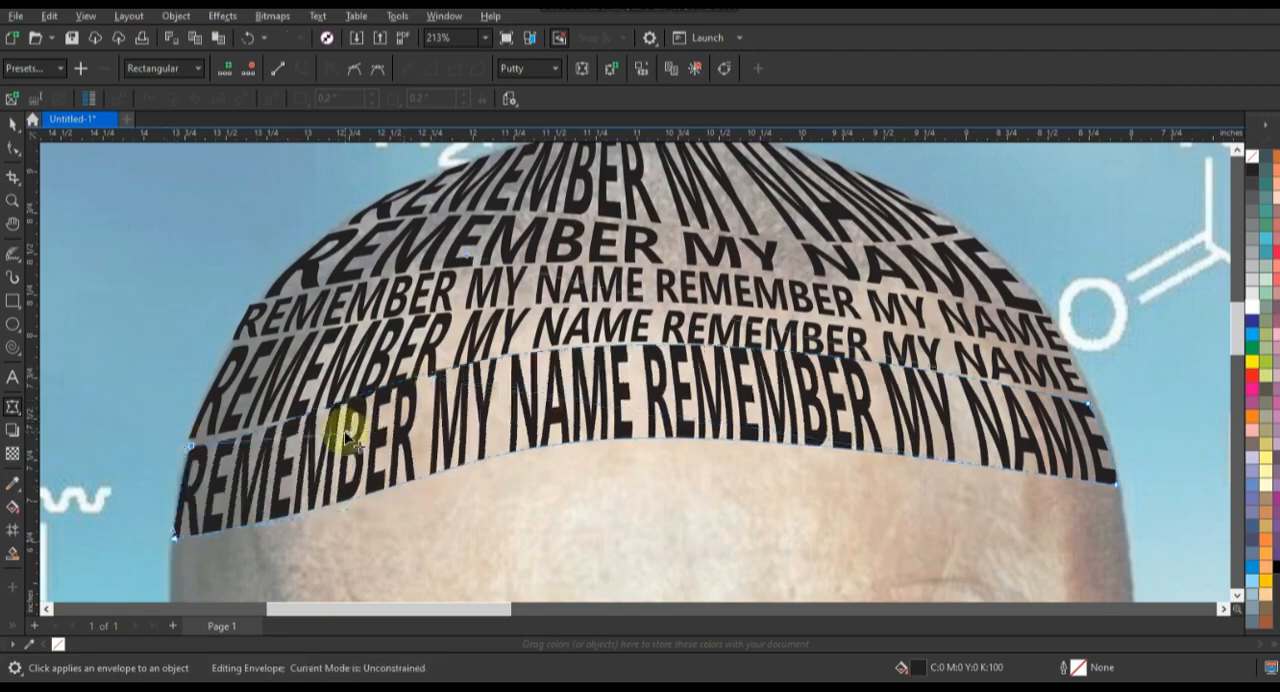
drag(352, 438, 235, 442)
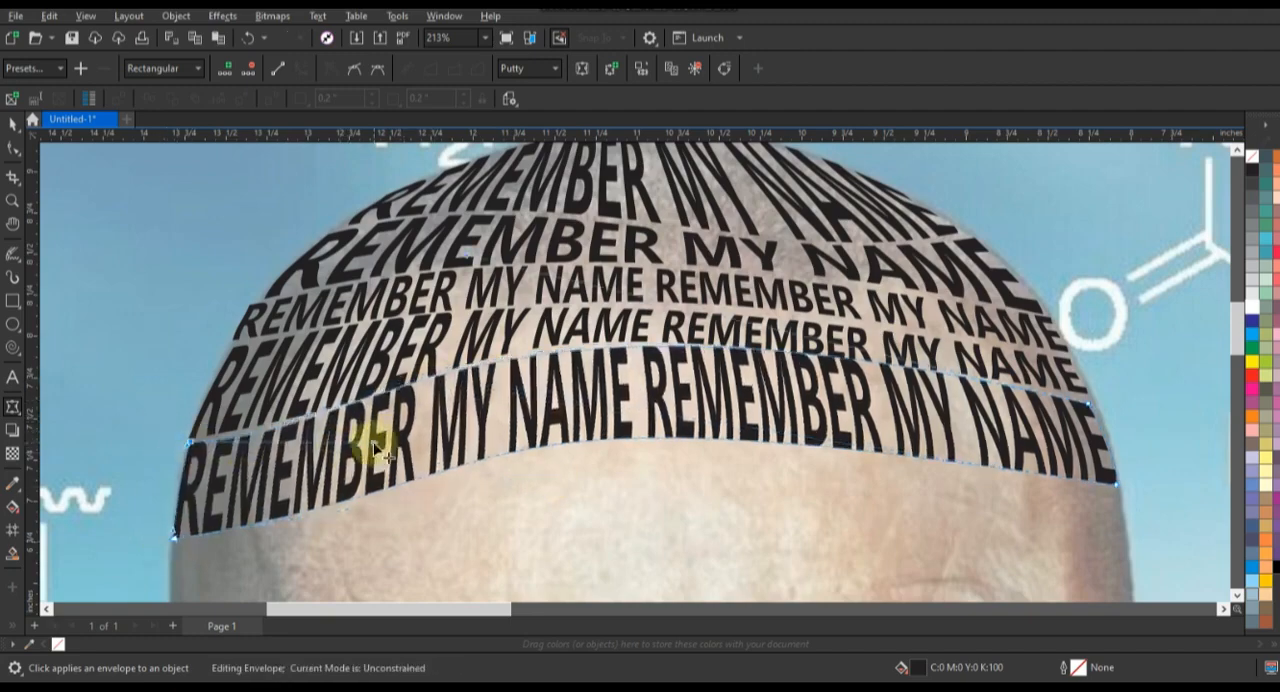
Step: Add a sixth copy of the warped row below the fifth and stretch its corners to the sides of the head
scroll(697, 383, down, 3)
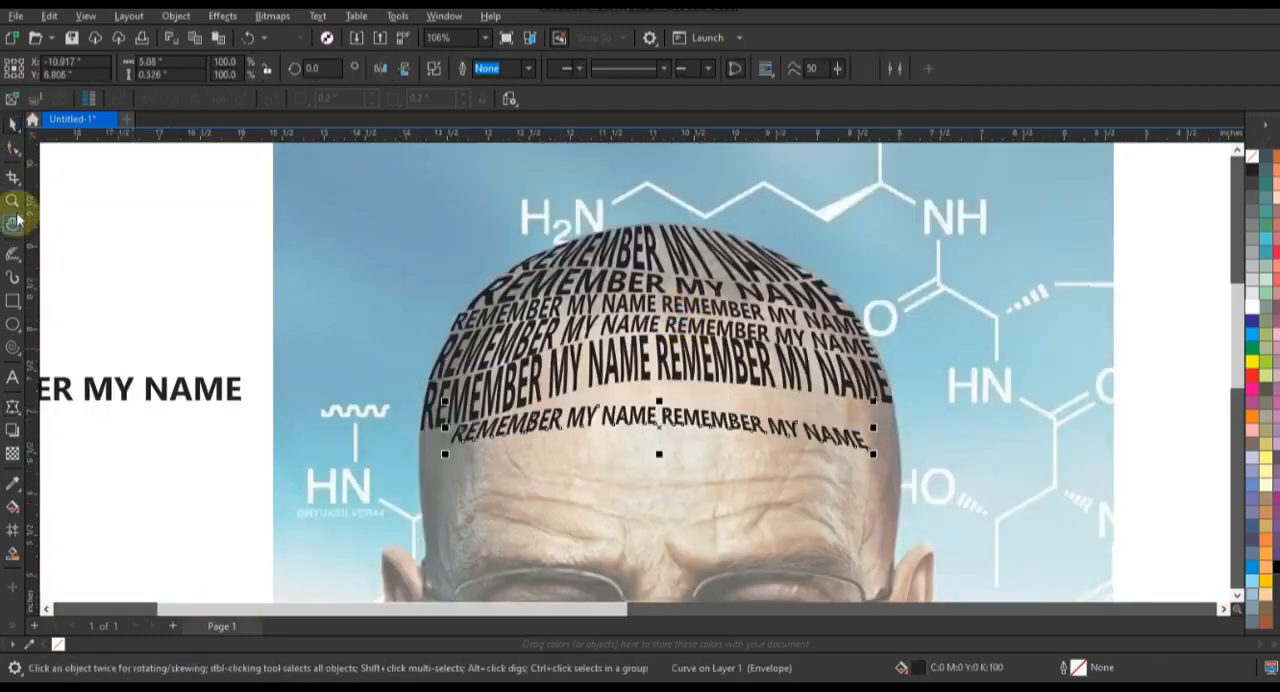
scroll(177, 323, up, 3)
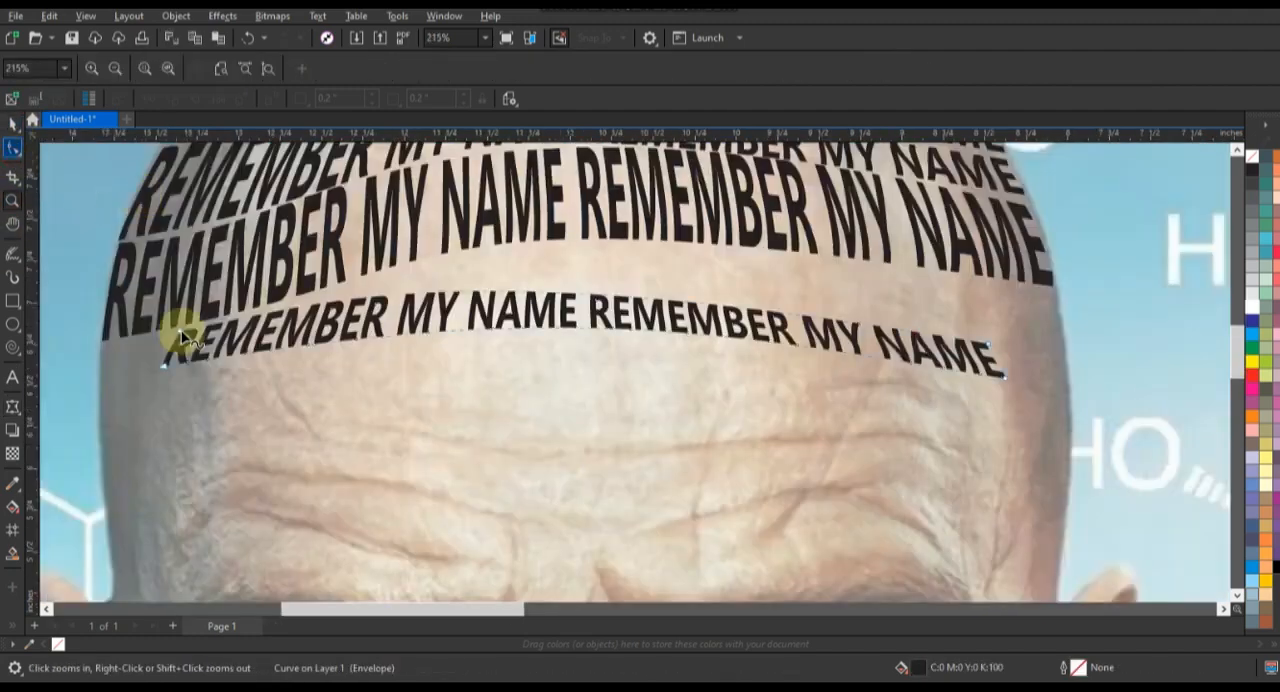
drag(195, 343, 103, 346)
drag(1006, 377, 1063, 353)
drag(988, 345, 1054, 295)
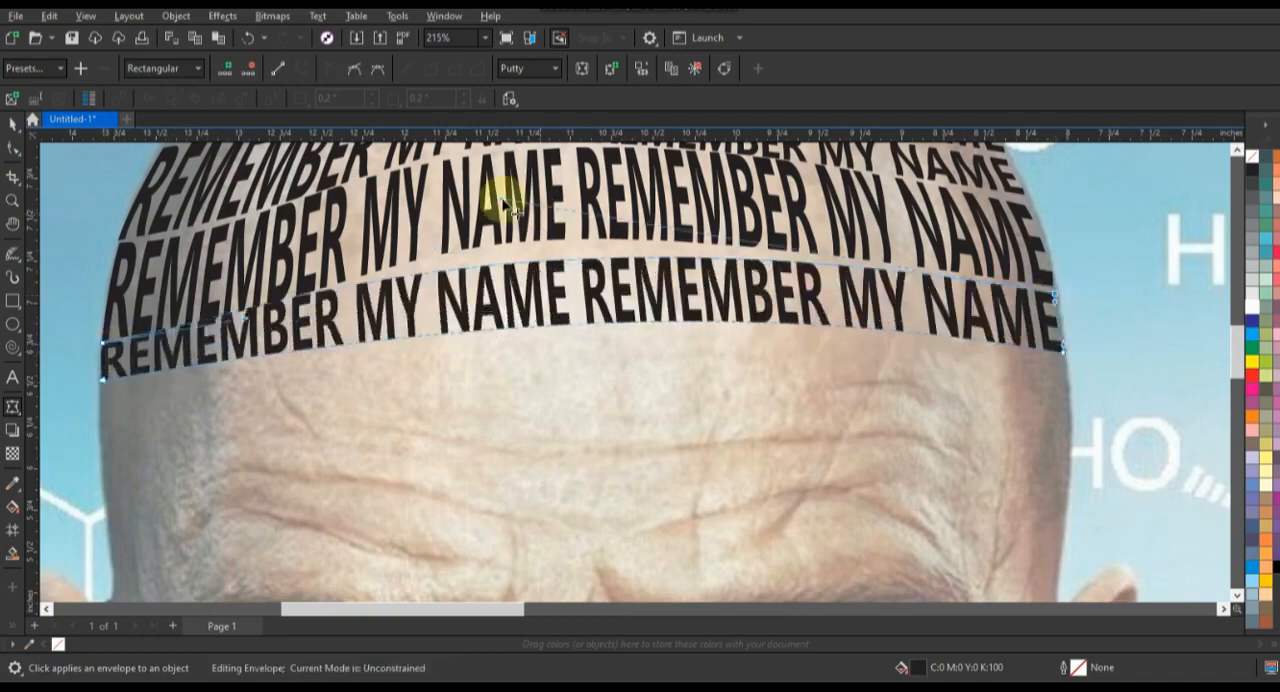
Step: Curve the sixth row's upper edge along the fifth row and fine-tune its lower corners on the head outline
drag(506, 197, 516, 173)
drag(244, 323, 262, 336)
drag(516, 172, 437, 157)
drag(1063, 353, 1065, 356)
drag(102, 379, 102, 384)
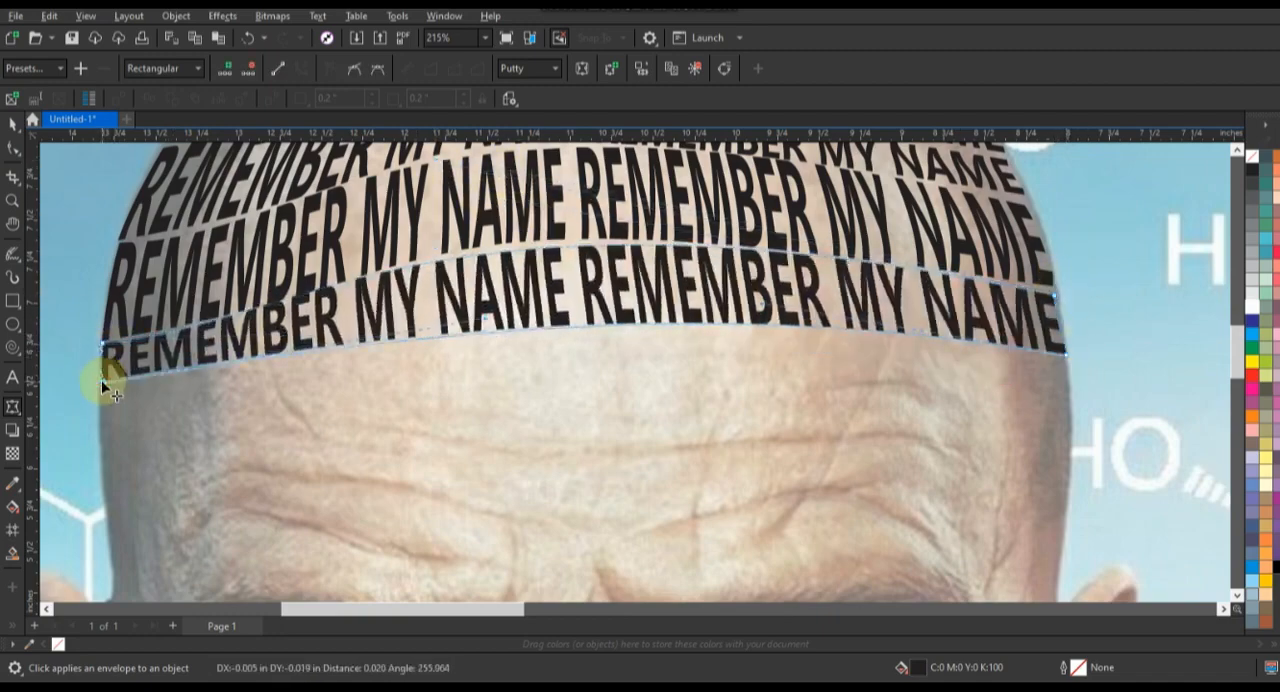
Step: Place a copy of the warped text as a seventh row and fit its left envelope corners to the head outline
key(space)
drag(766, 153, 810, 392)
right_click(810, 392)
click(13, 407)
drag(160, 481, 100, 433)
drag(208, 389, 105, 391)
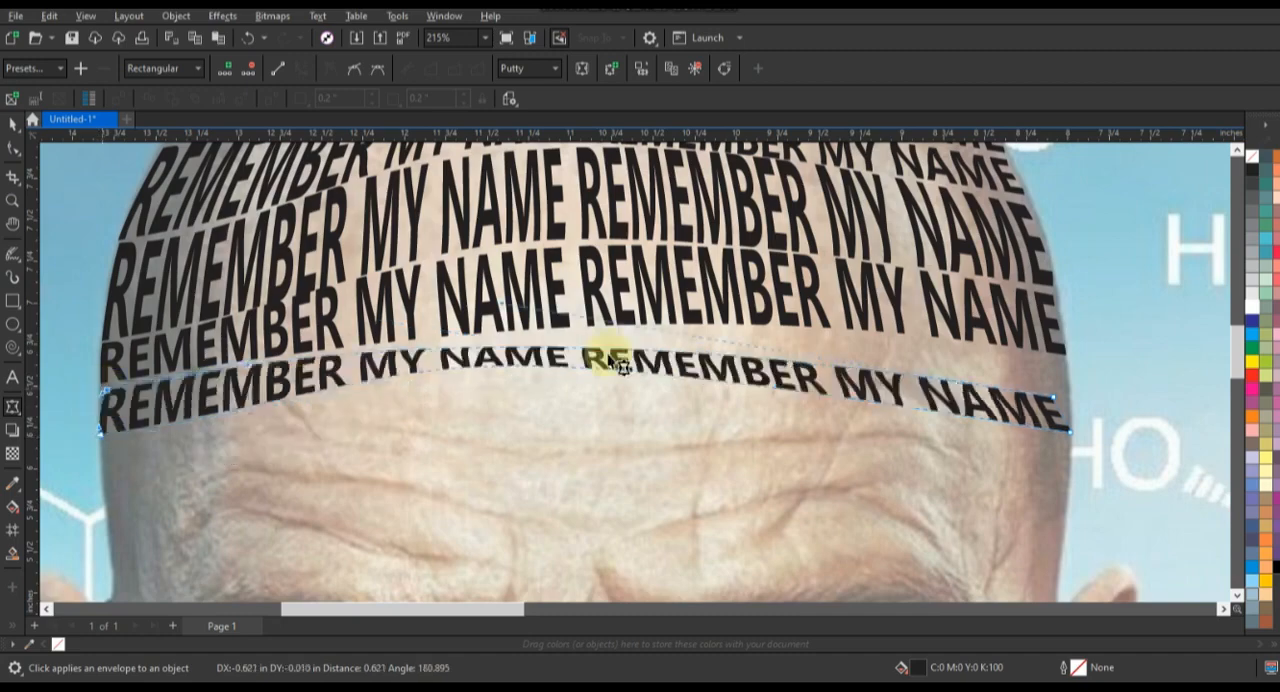
Step: Fit the seventh row's right envelope corners to the head outline and bend its upper edge along the sixth row
drag(1066, 362, 1066, 364)
drag(1070, 432, 1072, 411)
drag(526, 348, 568, 338)
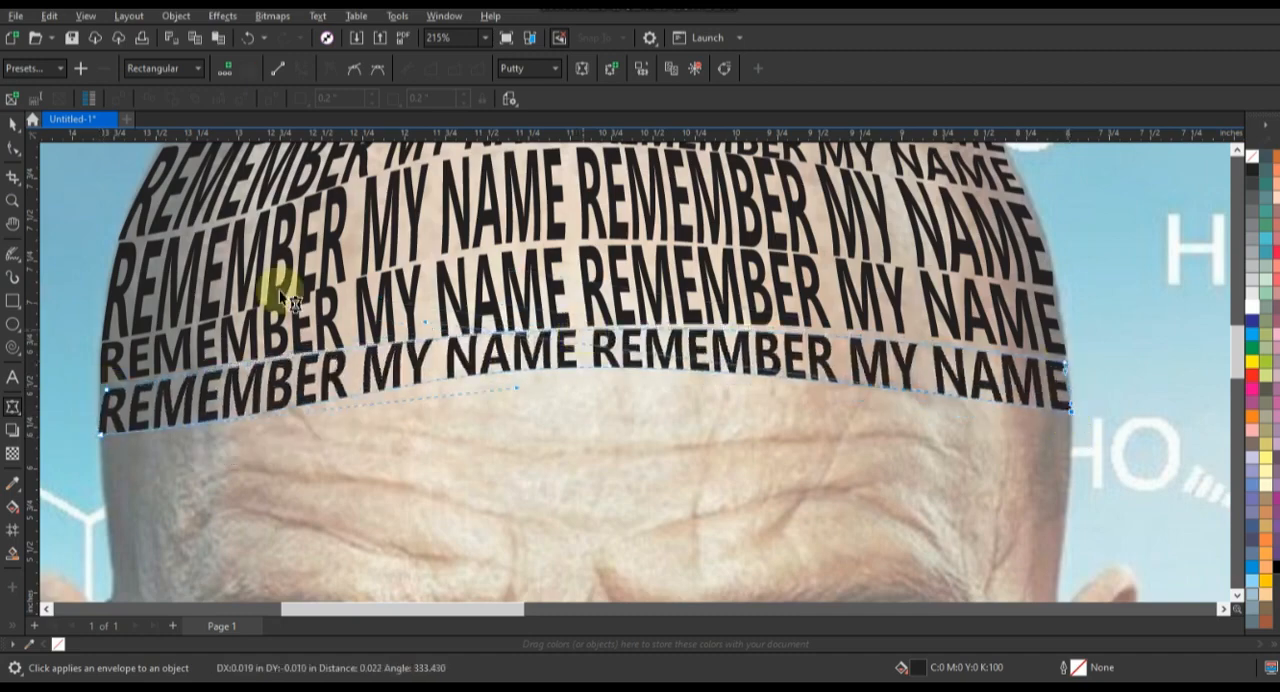
Step: Fine-tune the seventh row's upper-left envelope corner and place a copy of the row below it on the forehead
drag(102, 391, 101, 388)
key(space)
scroll(775, 357, down, 5)
click(801, 379)
scroll(794, 345, down, 2)
click(13, 201)
drag(668, 304, 892, 436)
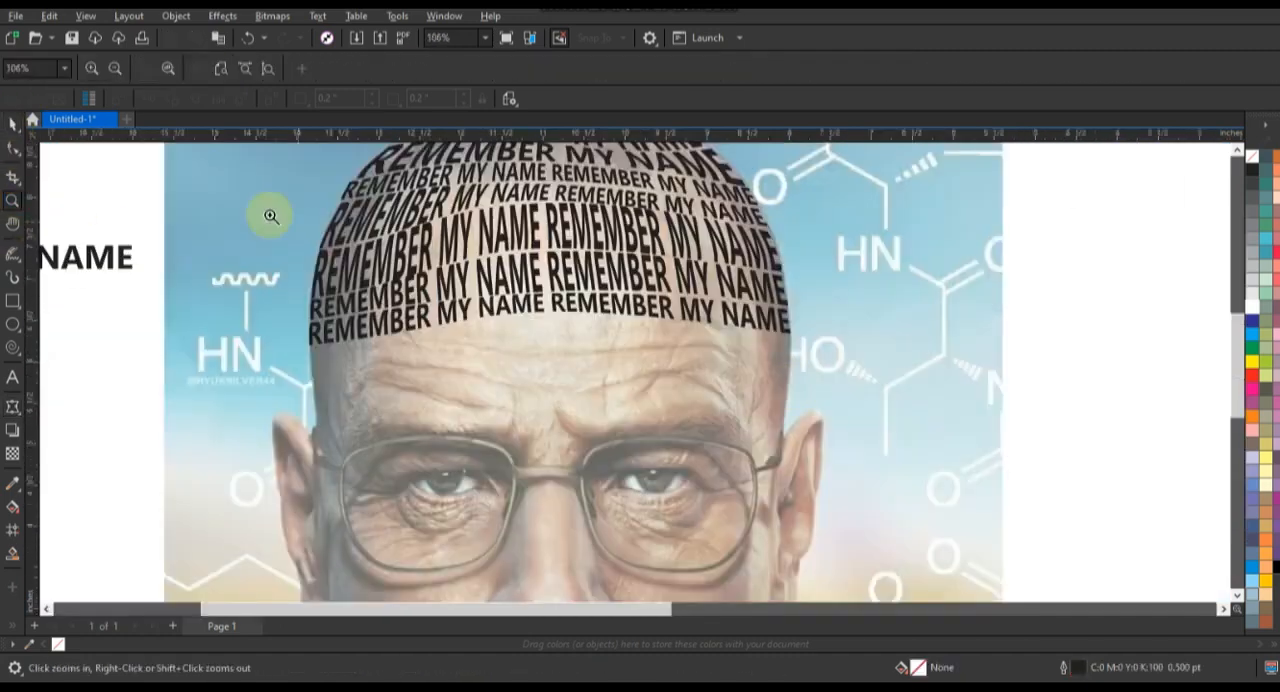
drag(269, 214, 867, 486)
click(13, 124)
drag(388, 318, 401, 379)
right_click(401, 379)
Step: Bend the new row downward across the lower forehead and fit both its ends to the head outline
click(13, 407)
drag(606, 371, 594, 480)
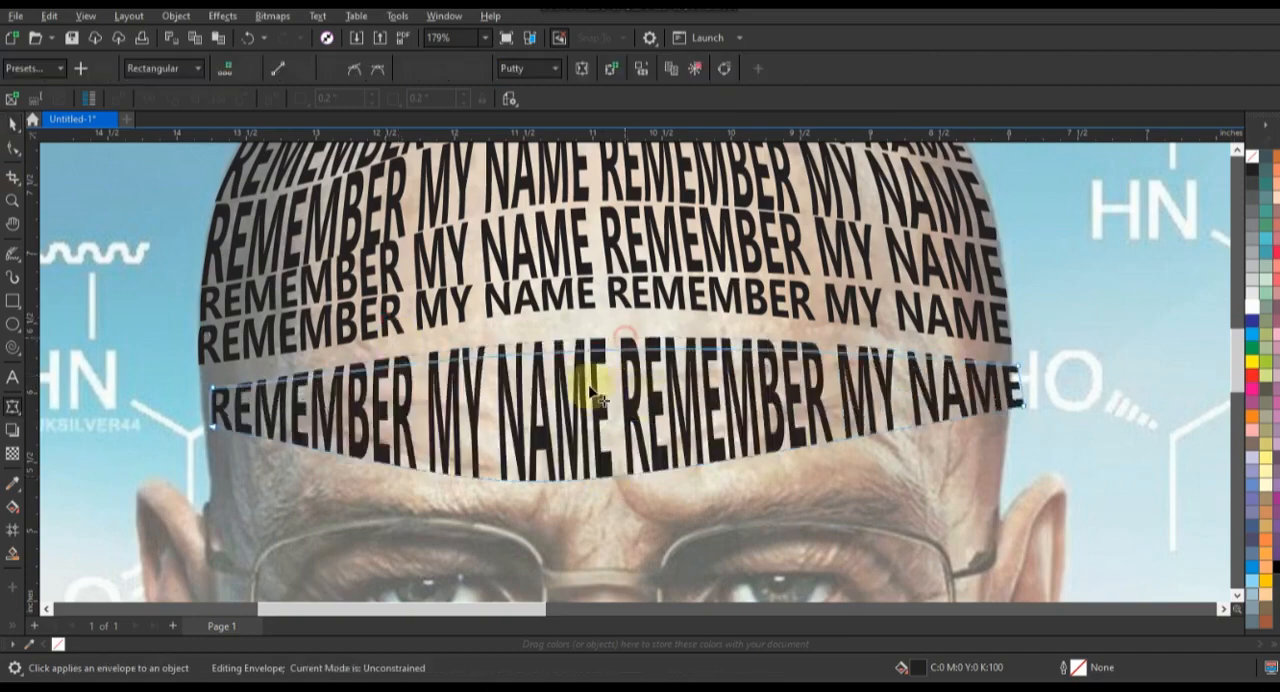
drag(594, 345, 588, 440)
drag(176, 377, 204, 431)
drag(1060, 345, 1008, 417)
Step: Place a copy of the downward-curved row directly above it and fit its ends and lower edge against the original
click(13, 124)
drag(488, 466, 497, 420)
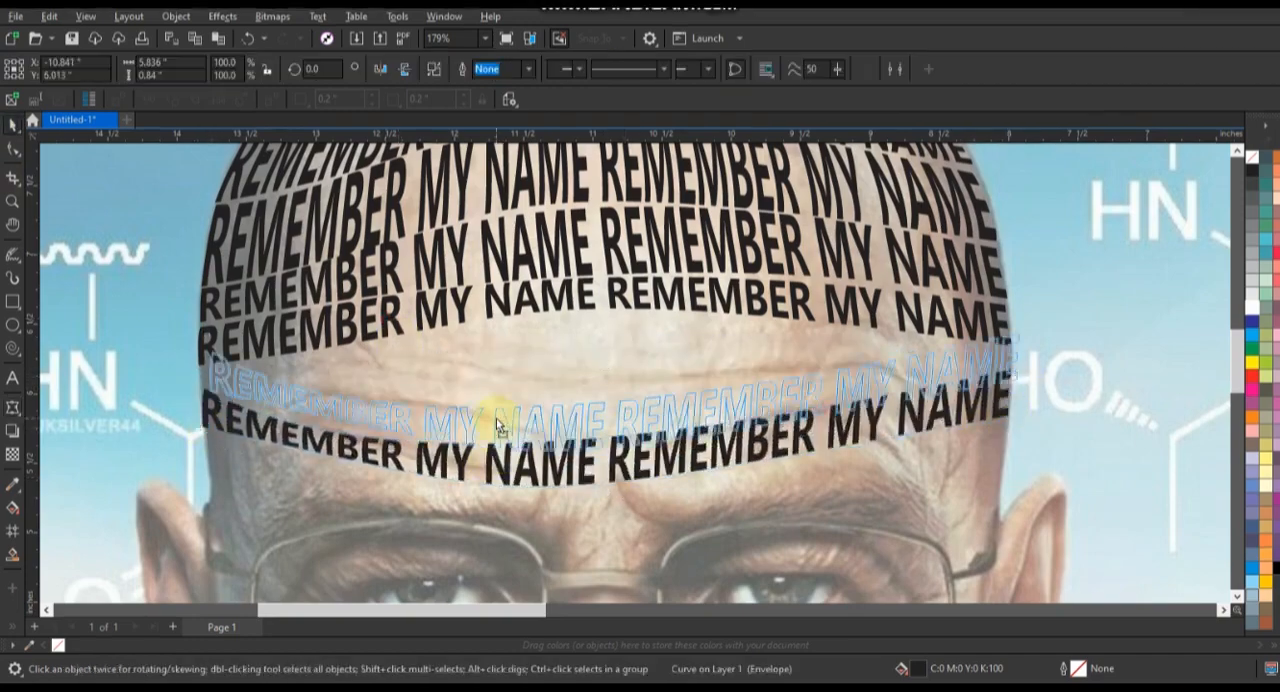
right_click(497, 420)
click(13, 407)
drag(212, 362, 203, 363)
drag(560, 467, 555, 447)
drag(1018, 334, 1010, 375)
Step: Add another copy of the curved row in the forehead gap and pull its envelope corners to the sides of the head
click(14, 125)
drag(548, 484, 581, 451)
right_click(581, 451)
click(13, 407)
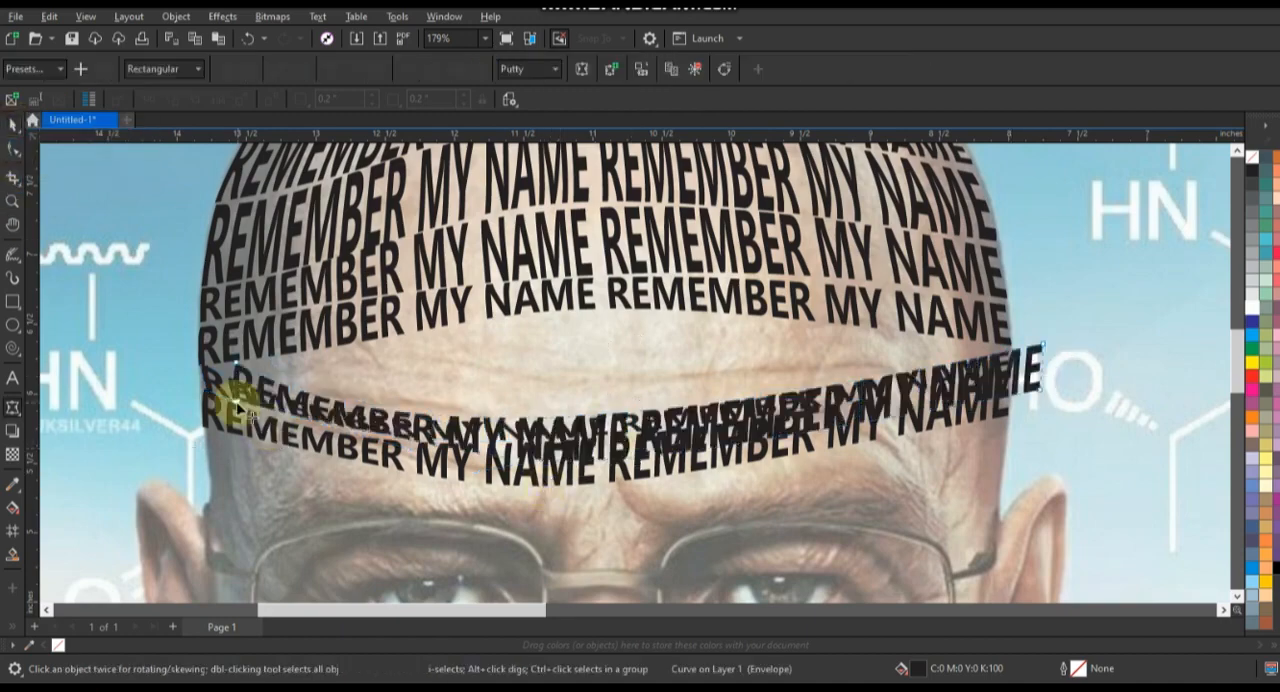
drag(235, 400, 236, 375)
drag(1044, 349, 1008, 350)
drag(1040, 387, 1008, 369)
Step: Bulge the gap-filling row's upper edge up to the seventh row and curve its lower edge along the row beneath
drag(622, 412, 622, 320)
drag(294, 354, 295, 360)
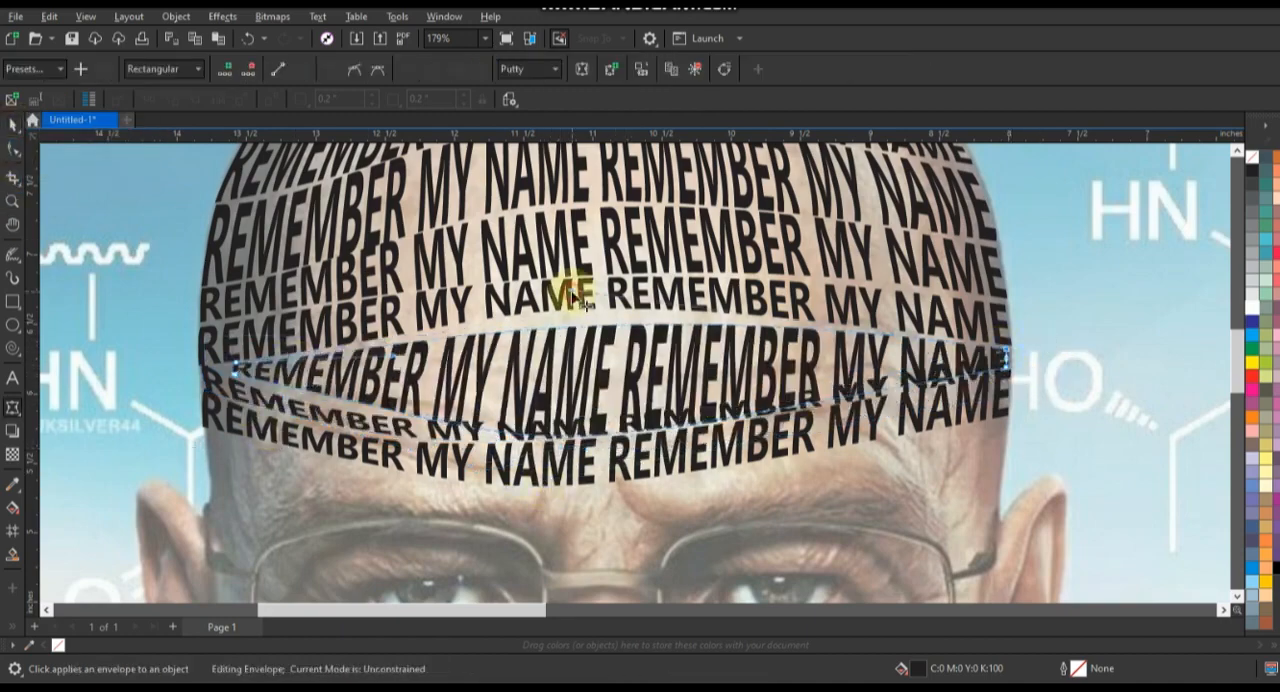
drag(585, 325, 585, 317)
drag(590, 456, 612, 460)
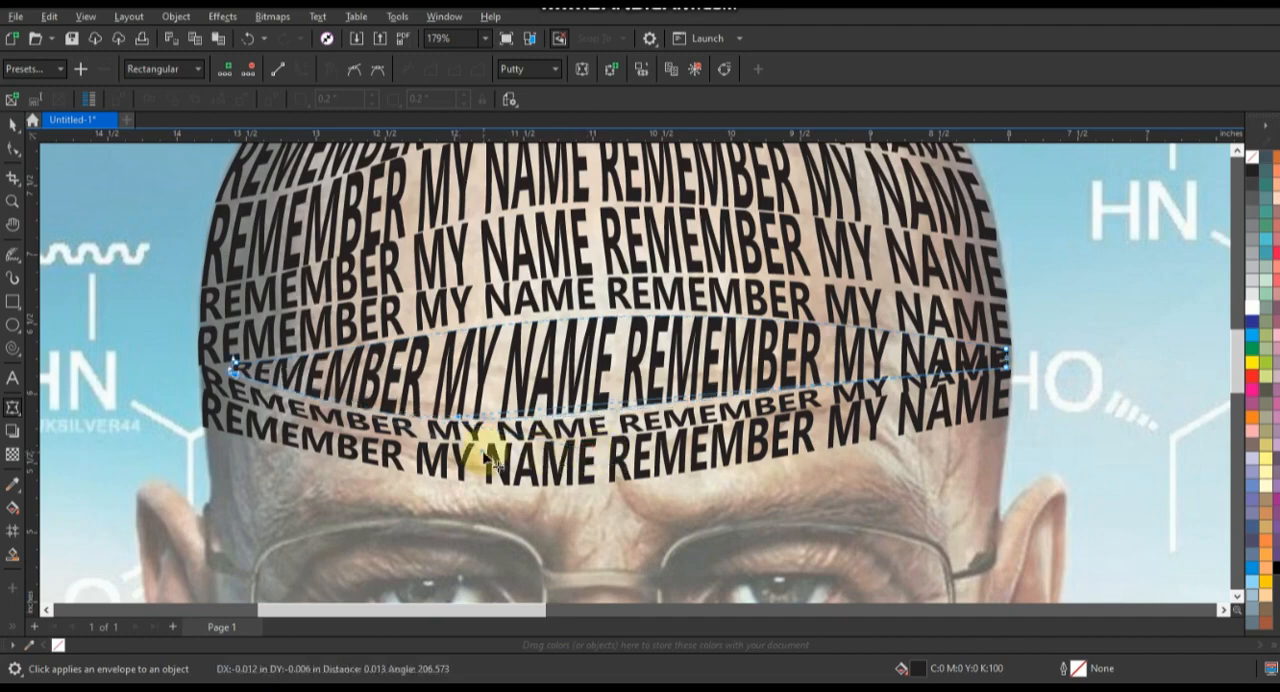
drag(1008, 368, 1010, 358)
drag(477, 413, 482, 419)
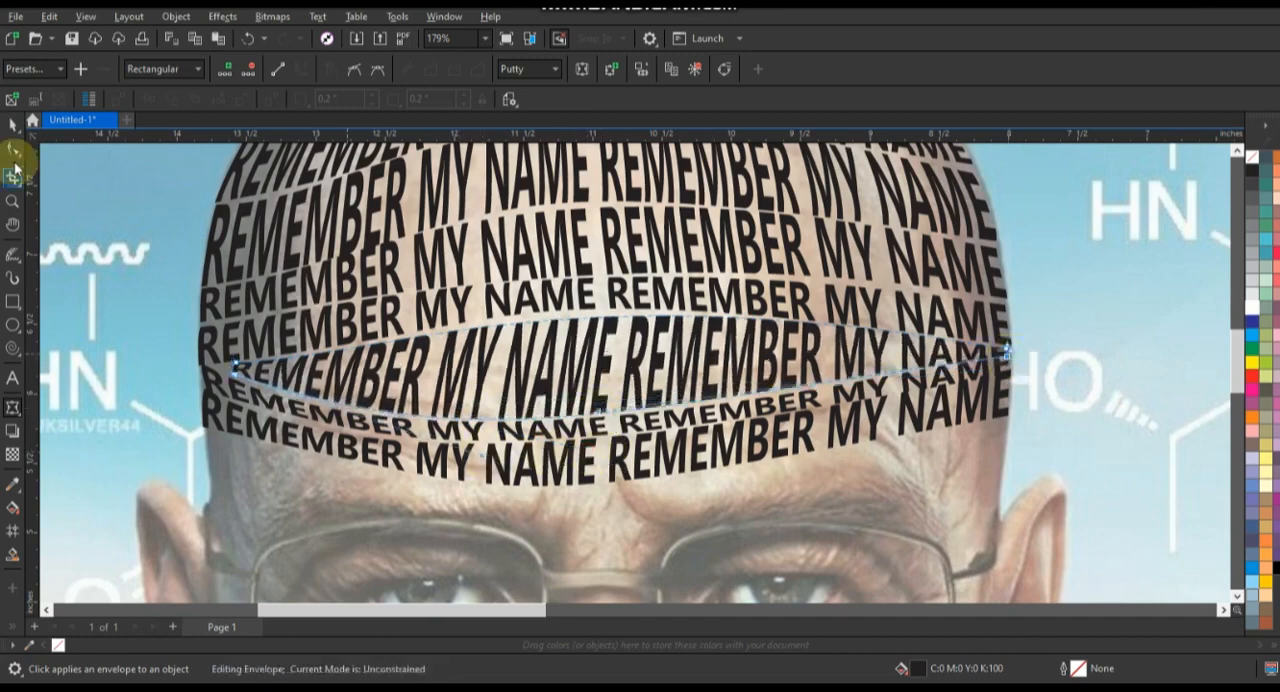
Step: Copy the flat REMEMBER MY NAME text onto the face, shrink it and position it above the left eyebrow
click(13, 125)
scroll(440, 346, down, 2)
click(12, 202)
drag(125, 250, 915, 556)
drag(112, 185, 824, 450)
click(13, 125)
click(413, 262)
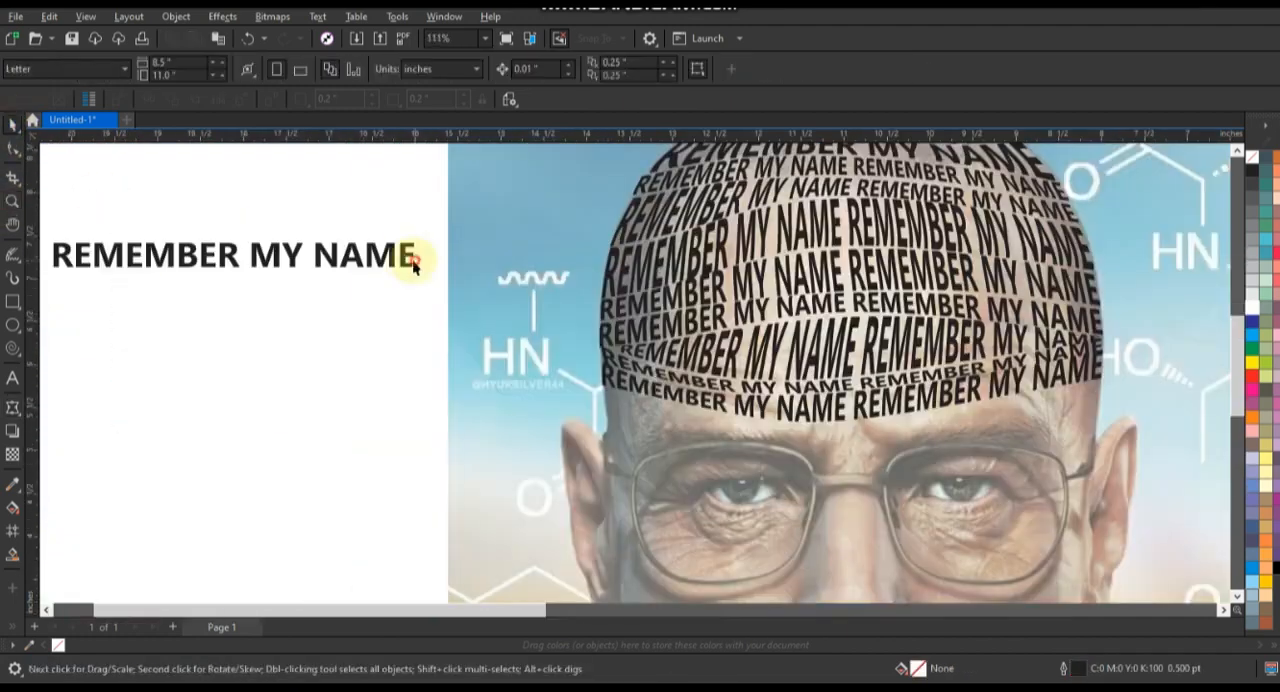
drag(414, 264, 884, 472)
right_click(884, 472)
drag(892, 483, 709, 470)
drag(612, 457, 699, 408)
Step: Warp the eyebrow text with an envelope so it slopes from the head's left side down toward the nose bridge
click(12, 204)
drag(568, 292, 1154, 492)
click(12, 408)
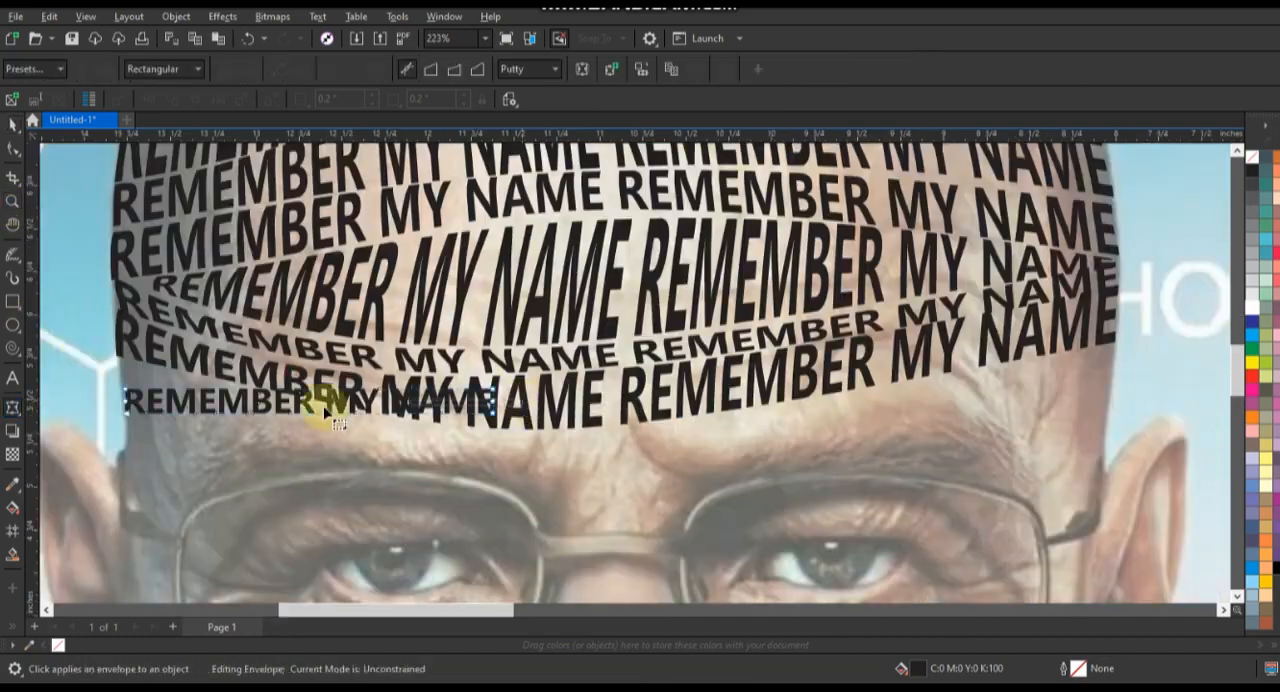
drag(491, 414, 546, 502)
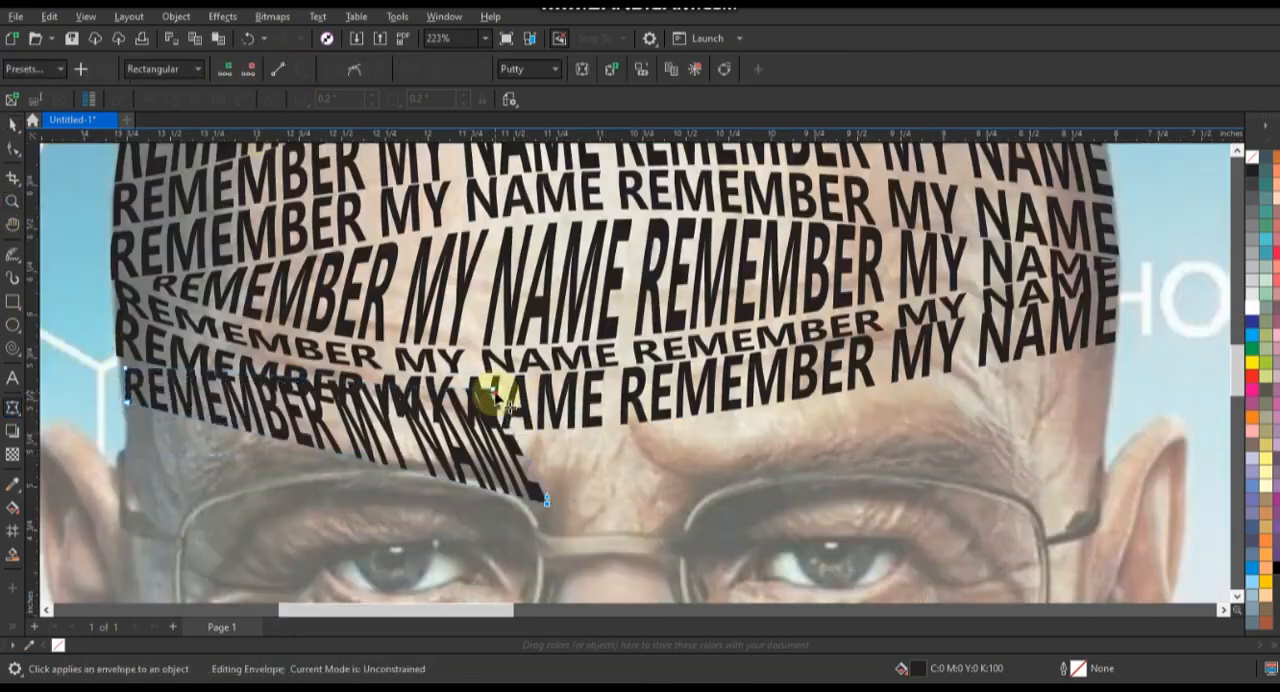
drag(492, 390, 545, 446)
drag(265, 397, 265, 409)
drag(125, 370, 120, 361)
drag(545, 447, 548, 442)
drag(547, 502, 548, 499)
Step: Smooth the eyebrow row's lower edge along the glasses rim and refine its upper edge under the forehead text
drag(579, 517, 461, 506)
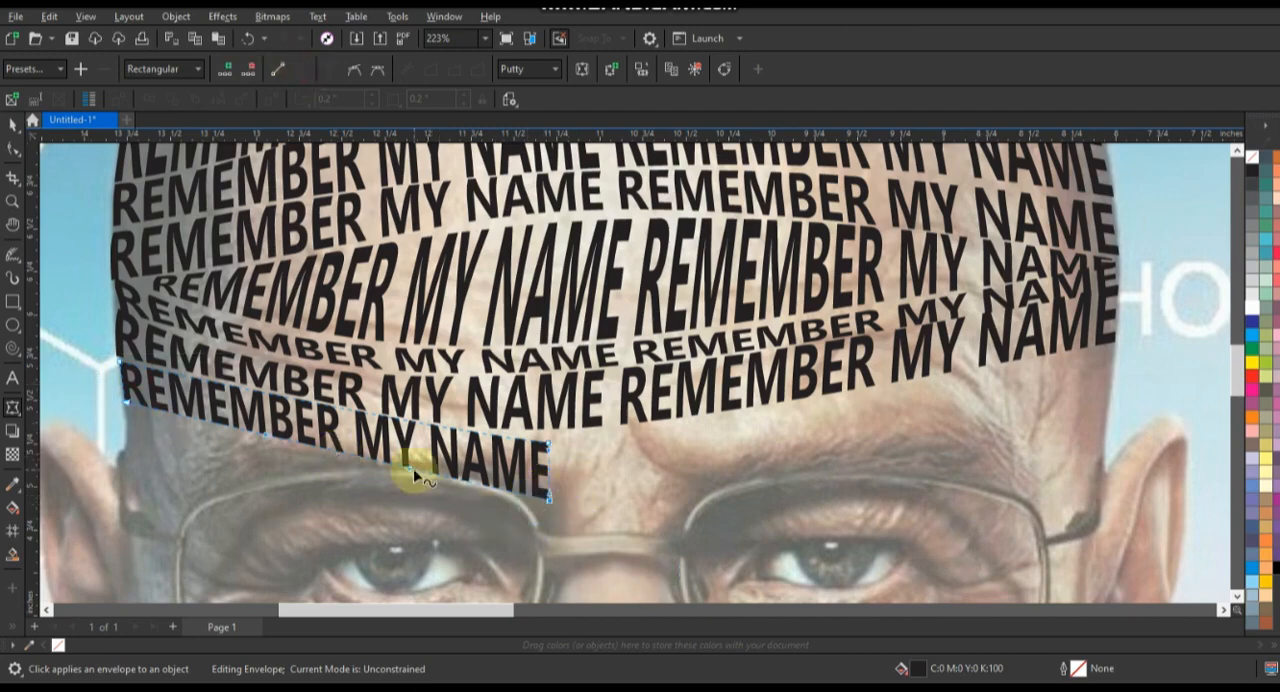
drag(411, 469, 350, 433)
drag(265, 434, 248, 480)
drag(263, 389, 251, 381)
Step: Place a copy of the eyebrow row beneath it and shrink the copy to fit above the glasses' outer left corner
key(space)
drag(346, 434, 350, 489)
right_click(350, 489)
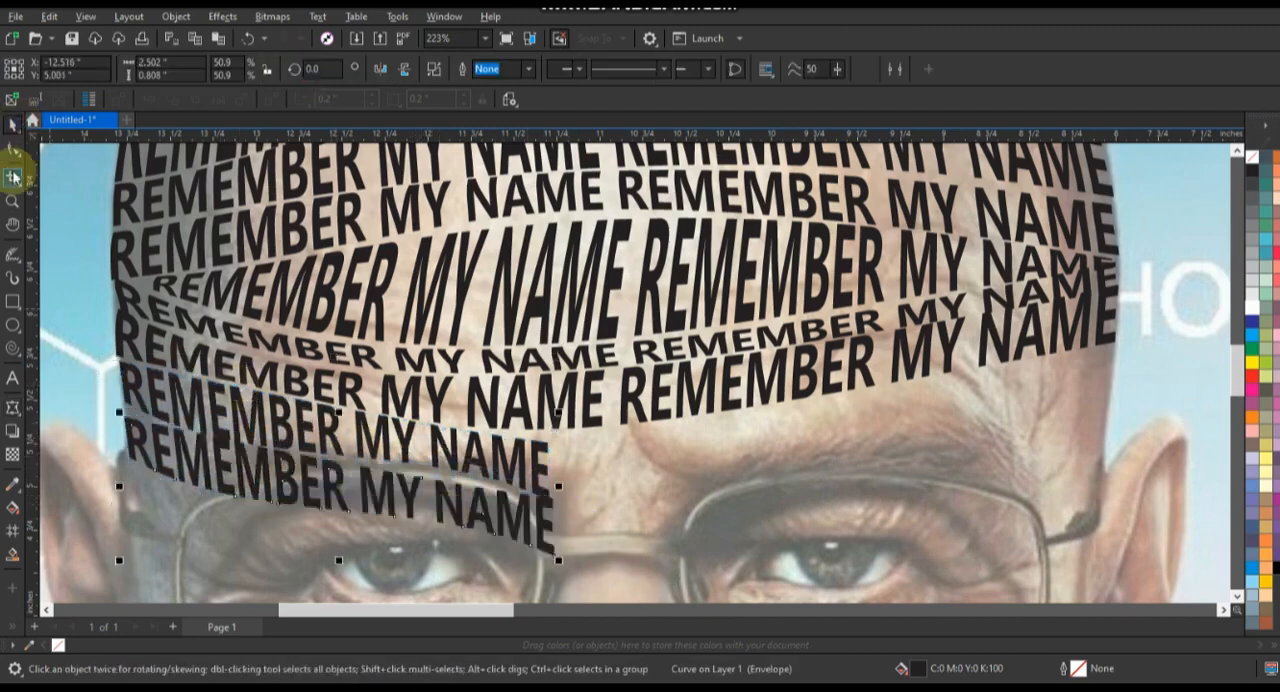
drag(558, 560, 321, 484)
key(space)
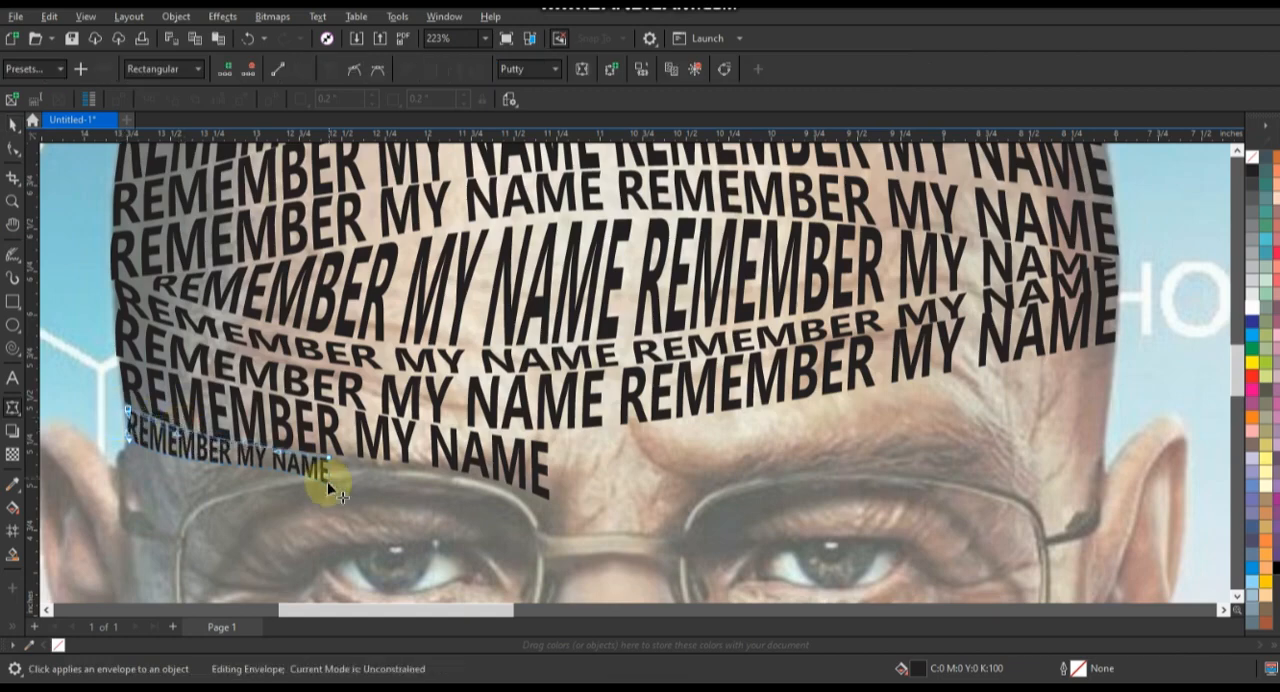
Step: Place a copy of the small temple text inside the left lens of the glasses
click(13, 202)
scroll(437, 337, down, 2)
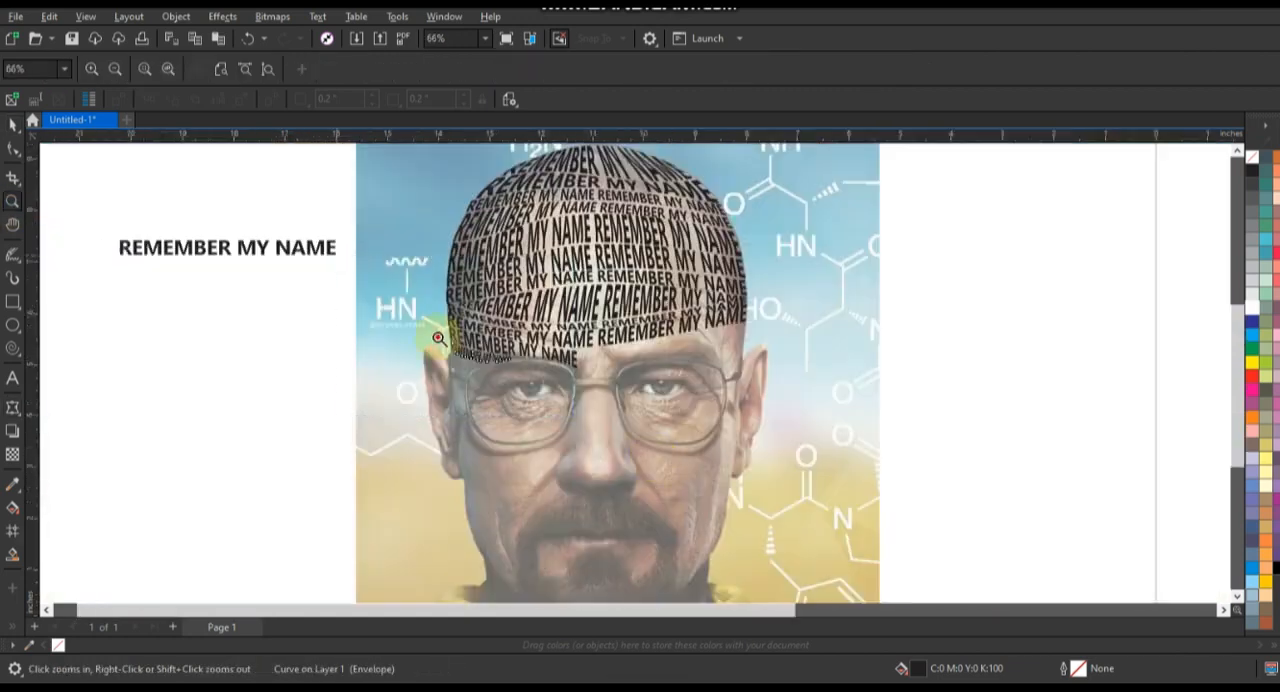
scroll(450, 345, up, 1)
drag(330, 243, 802, 520)
key(space)
drag(450, 268, 643, 462)
right_click(505, 373)
Step: Warp the lens text with its envelope so it fills the lower part of the left lens along the rim
key(space)
drag(550, 364, 659, 411)
drag(377, 351, 414, 512)
drag(591, 479, 584, 523)
drag(386, 410, 375, 408)
drag(475, 364, 464, 420)
drag(498, 502, 499, 506)
Step: Add another copy of the small temple text inside the left lens and curve it along the top of the lower lens row
click(13, 125)
drag(404, 257, 466, 346)
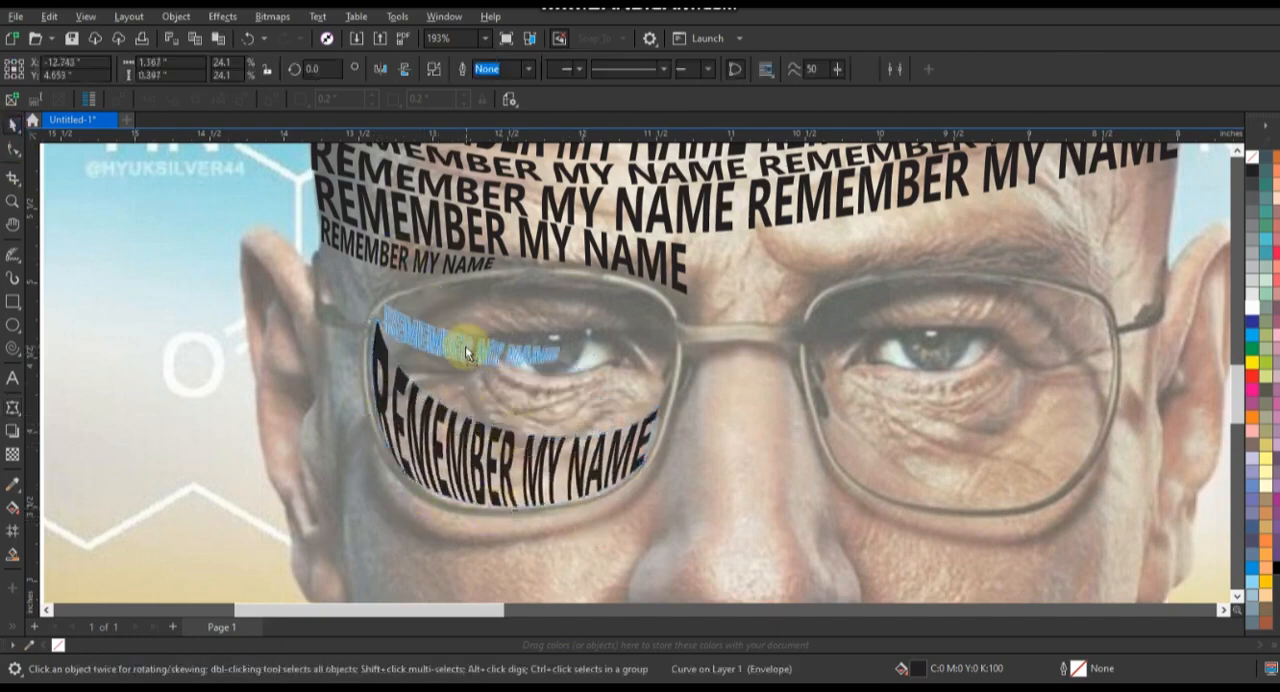
right_click(466, 346)
click(13, 149)
drag(558, 361, 654, 406)
drag(558, 347, 658, 396)
drag(523, 372, 521, 401)
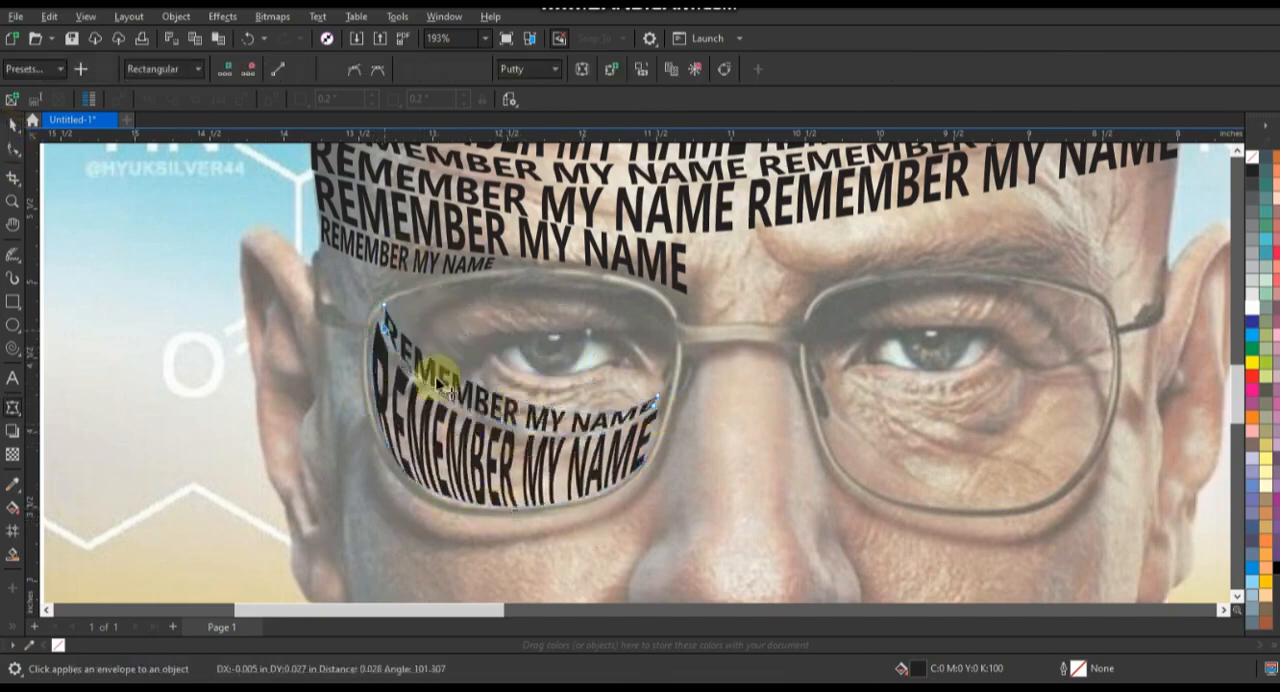
drag(437, 383, 432, 380)
drag(386, 335, 390, 345)
Step: Add a smaller copy of the second lens row above it and extend its left end below the eye
click(13, 125)
right_click(614, 408)
drag(662, 437, 617, 398)
click(13, 149)
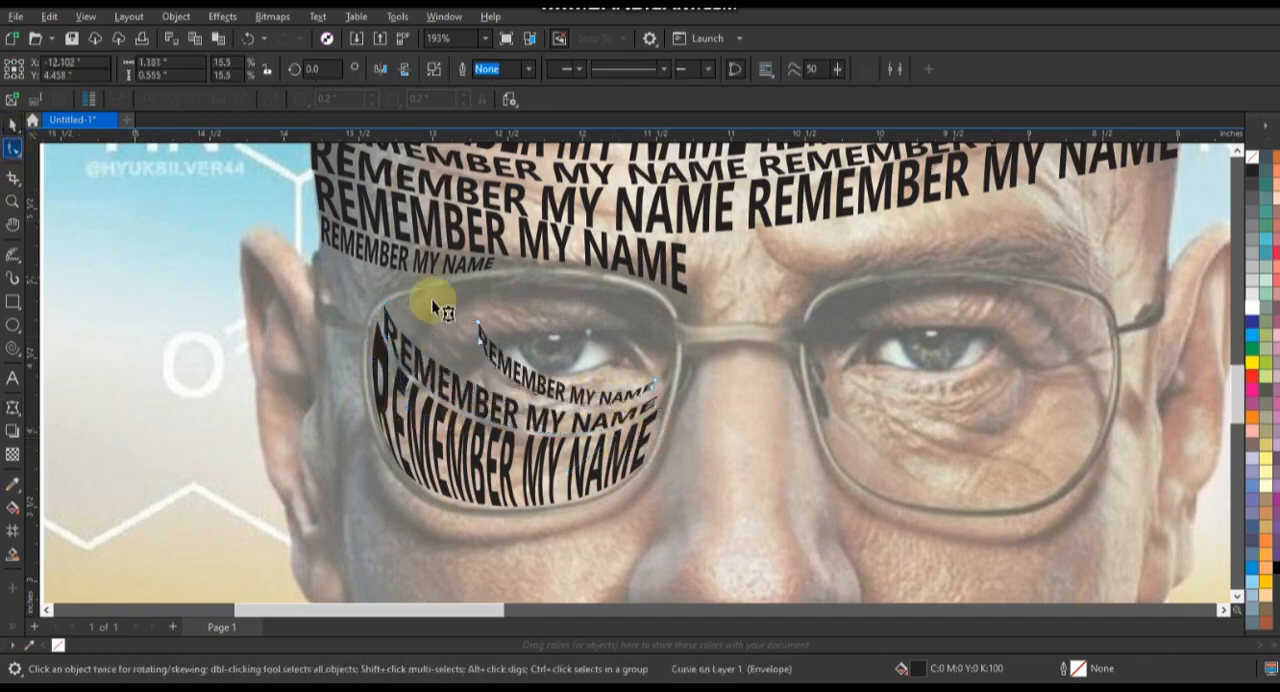
drag(443, 311, 453, 361)
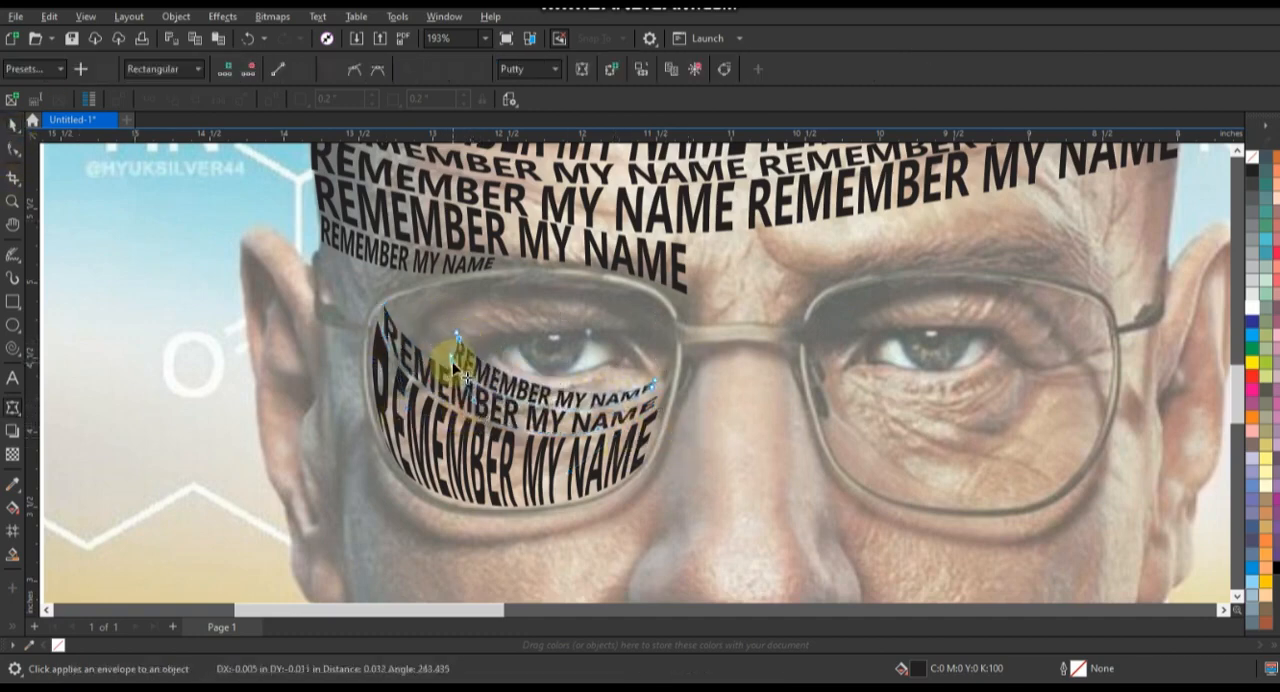
key(space)
Step: Copy a lens row to the top of the left lens and arch its envelope along the upper rim
drag(470, 405, 491, 388)
right_click(491, 388)
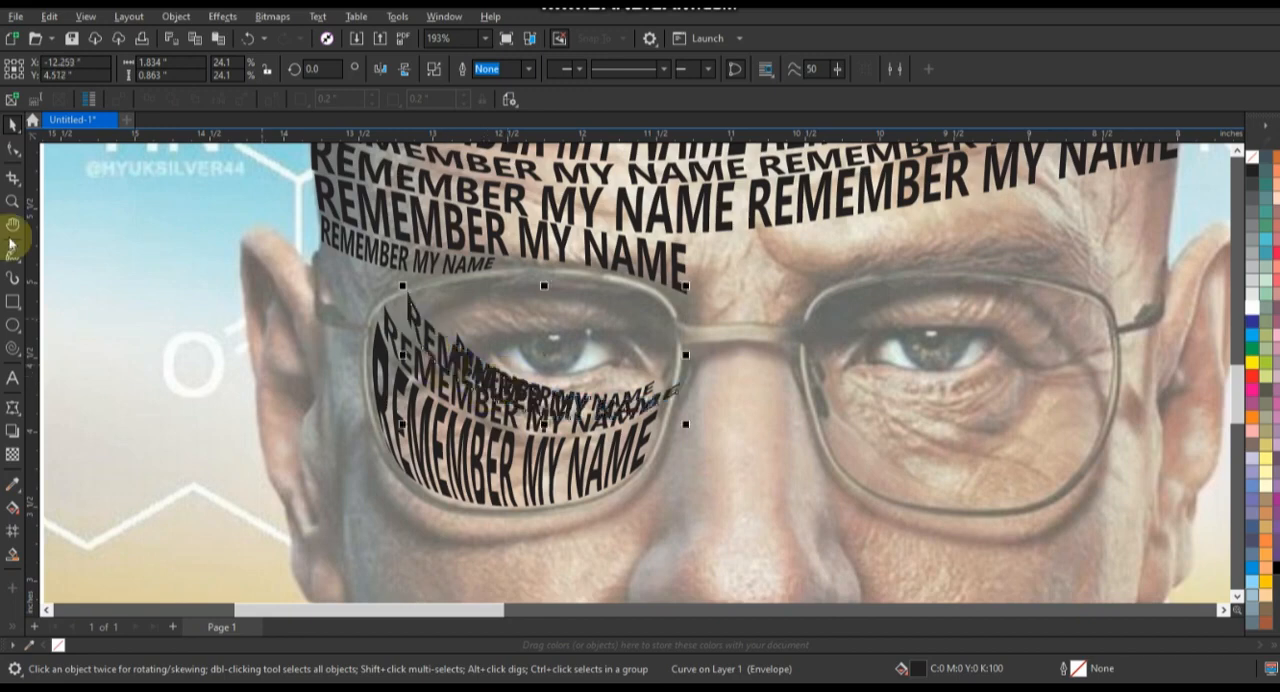
click(13, 149)
drag(678, 386, 669, 342)
drag(571, 367, 588, 284)
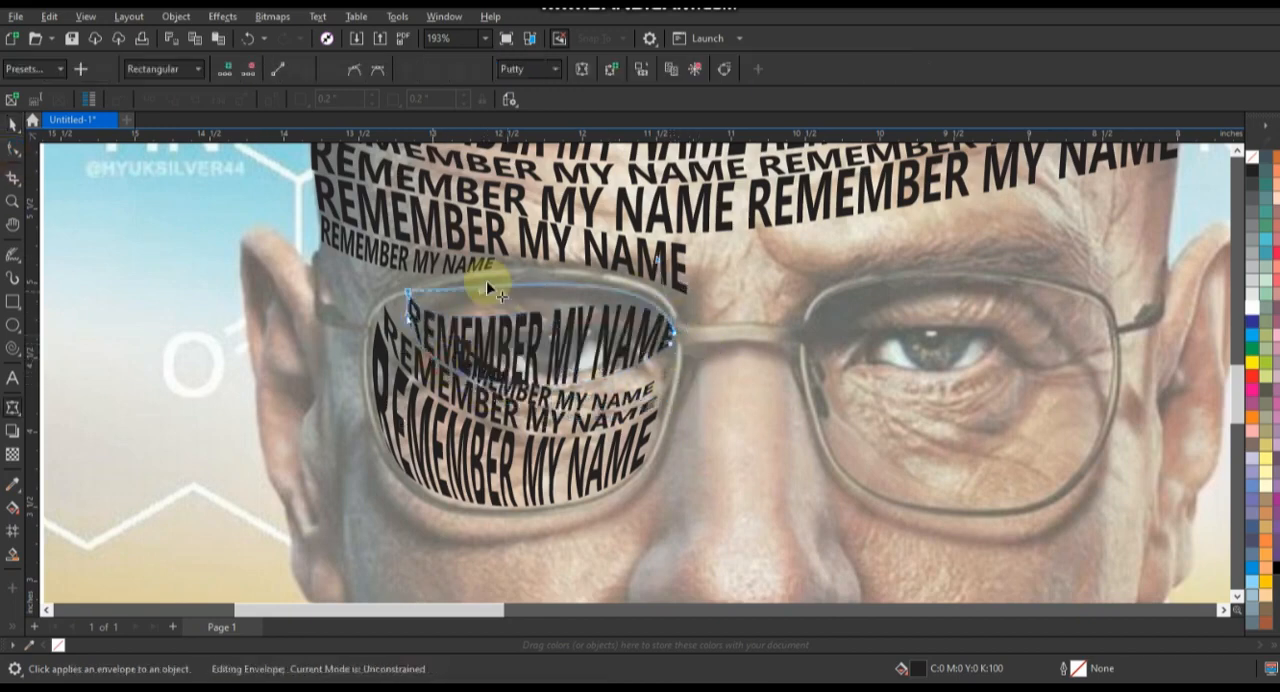
click(411, 293)
drag(437, 409, 600, 321)
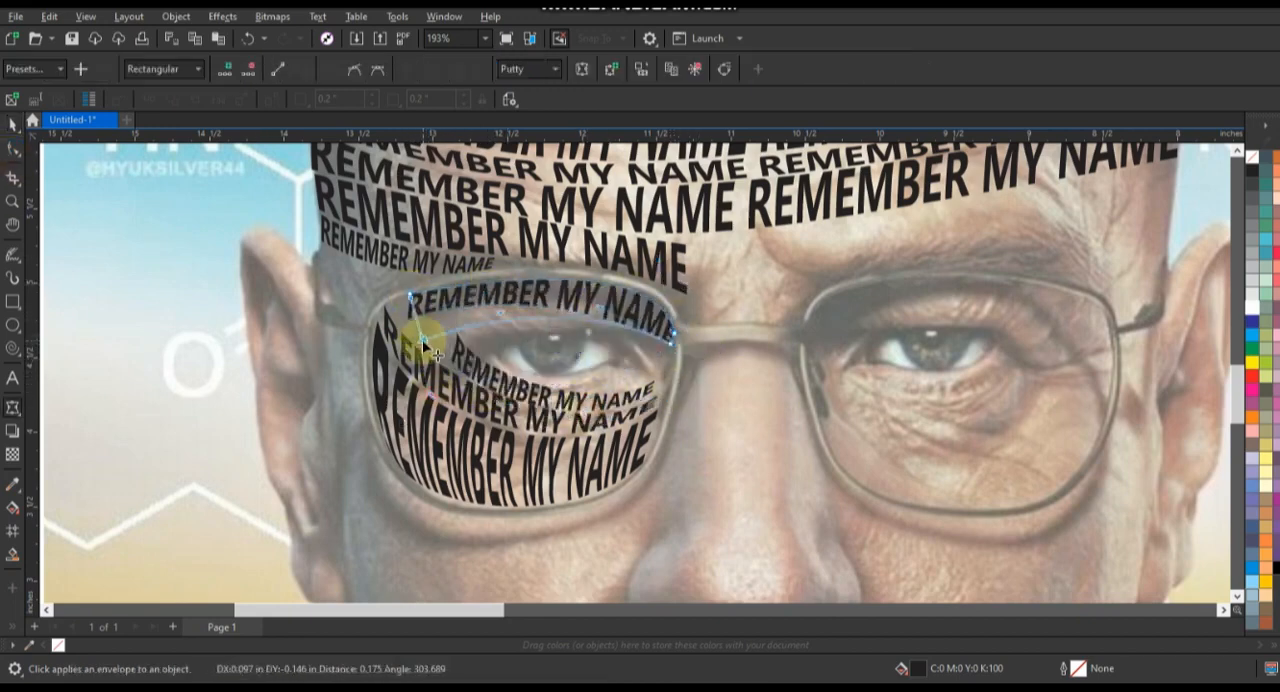
Step: Refine the upper lens row's corners and edges to fit between the rim and the upper eyelid
drag(422, 339, 423, 340)
drag(501, 313, 502, 308)
drag(411, 294, 418, 342)
drag(531, 286, 531, 288)
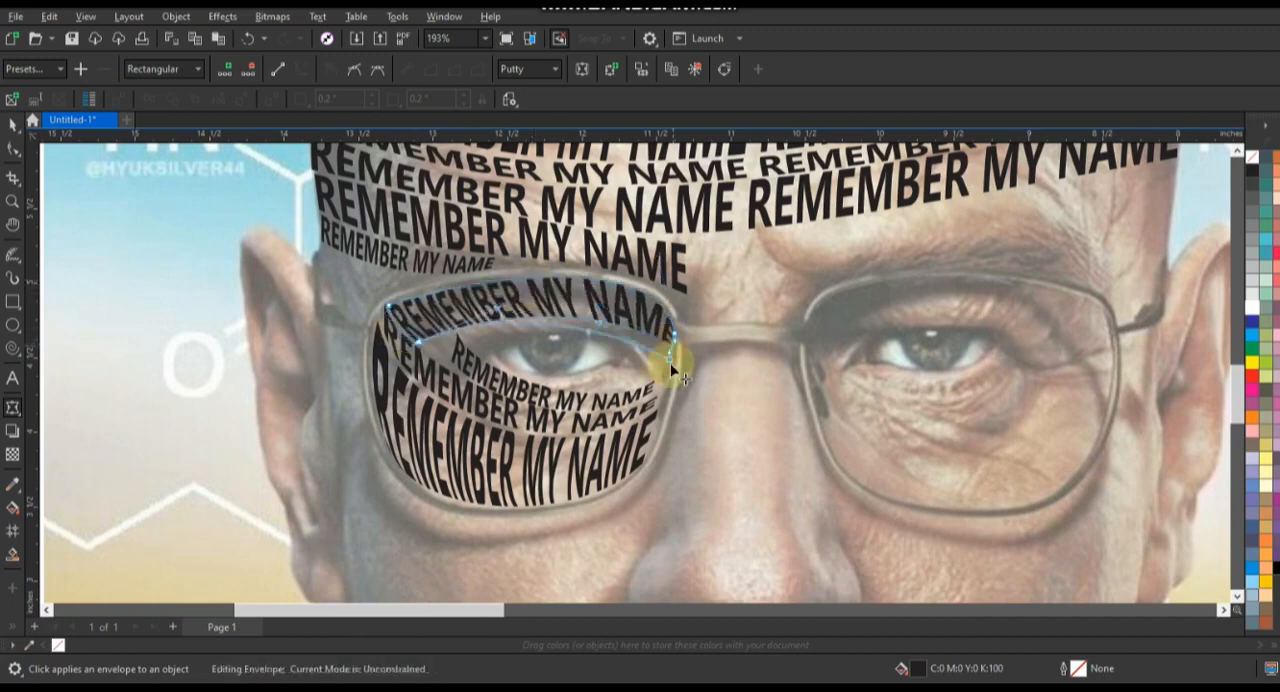
drag(671, 366, 665, 373)
click(598, 336)
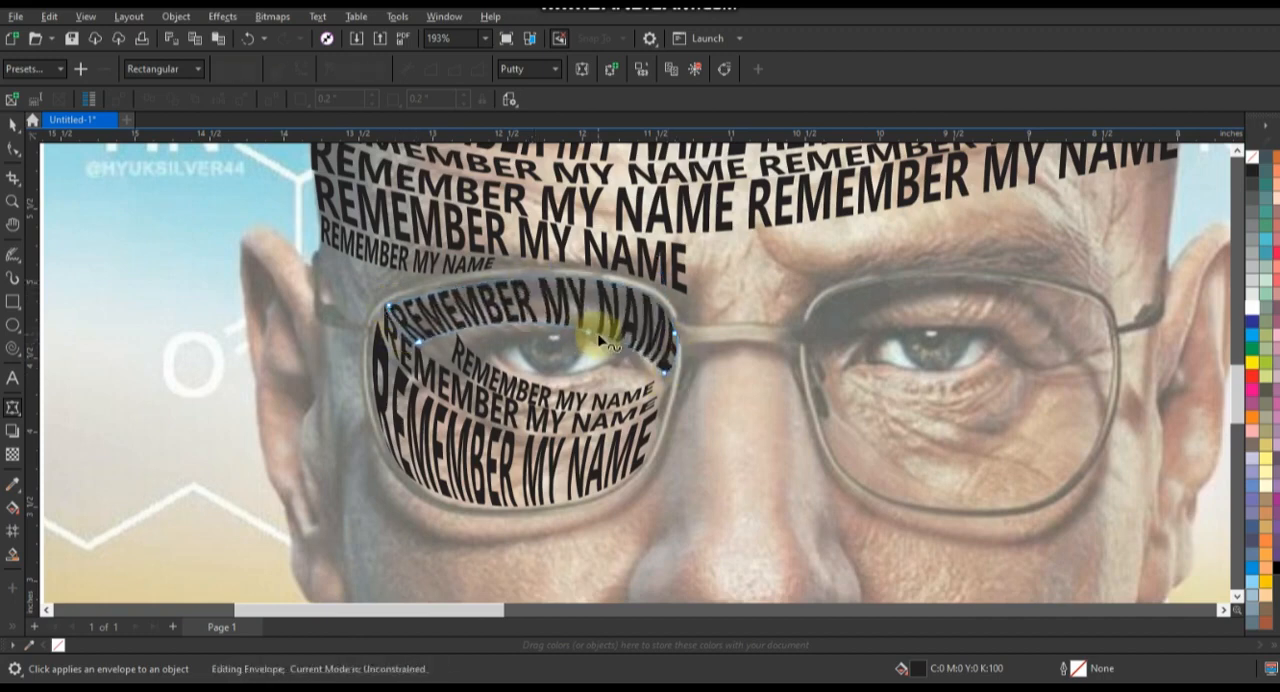
Step: Add a smaller copy of the under-eye row and warp its left end along the lower eyelid
click(10, 127)
drag(588, 394, 654, 372)
click(12, 408)
drag(474, 349, 486, 362)
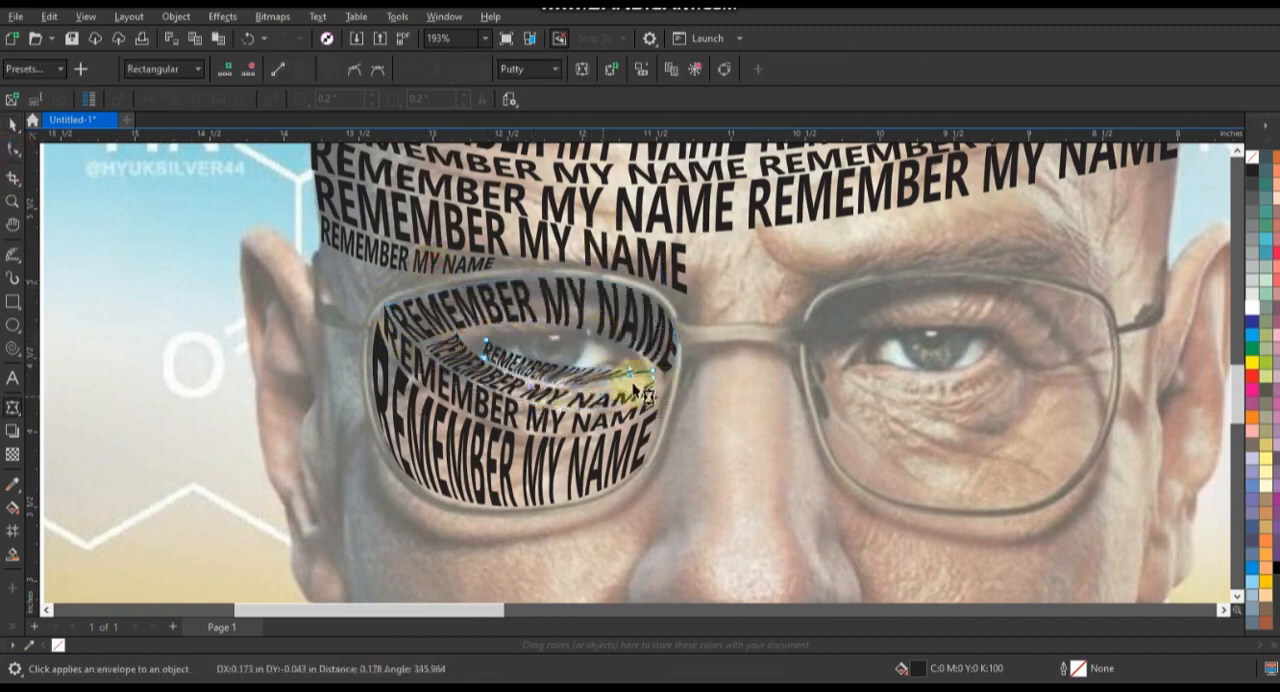
click(13, 202)
drag(463, 274, 686, 432)
click(12, 408)
drag(390, 339, 338, 312)
drag(383, 384, 335, 354)
Step: Add a copy of the eyelid row over the left eye and warp its envelope to follow the upper eyelid
click(12, 126)
drag(682, 449, 718, 424)
click(12, 408)
drag(634, 392, 636, 314)
drag(893, 400, 853, 405)
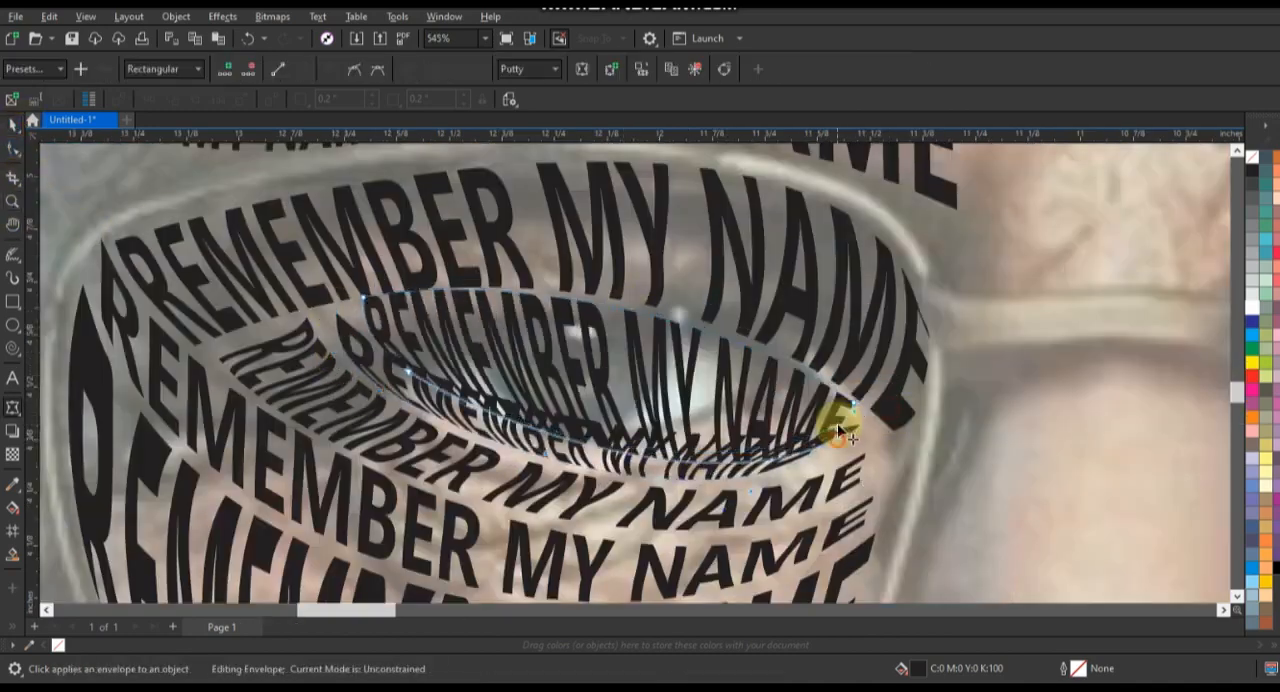
drag(632, 440, 622, 355)
drag(409, 370, 425, 365)
drag(365, 308, 338, 315)
Step: Place a smaller copy of the text in the centre of the left eye and warp it to fill the eye opening
click(12, 126)
drag(669, 353, 765, 421)
click(12, 408)
drag(520, 433, 491, 393)
drag(934, 486, 851, 410)
drag(668, 396, 670, 428)
drag(662, 338, 660, 361)
drag(557, 360, 531, 347)
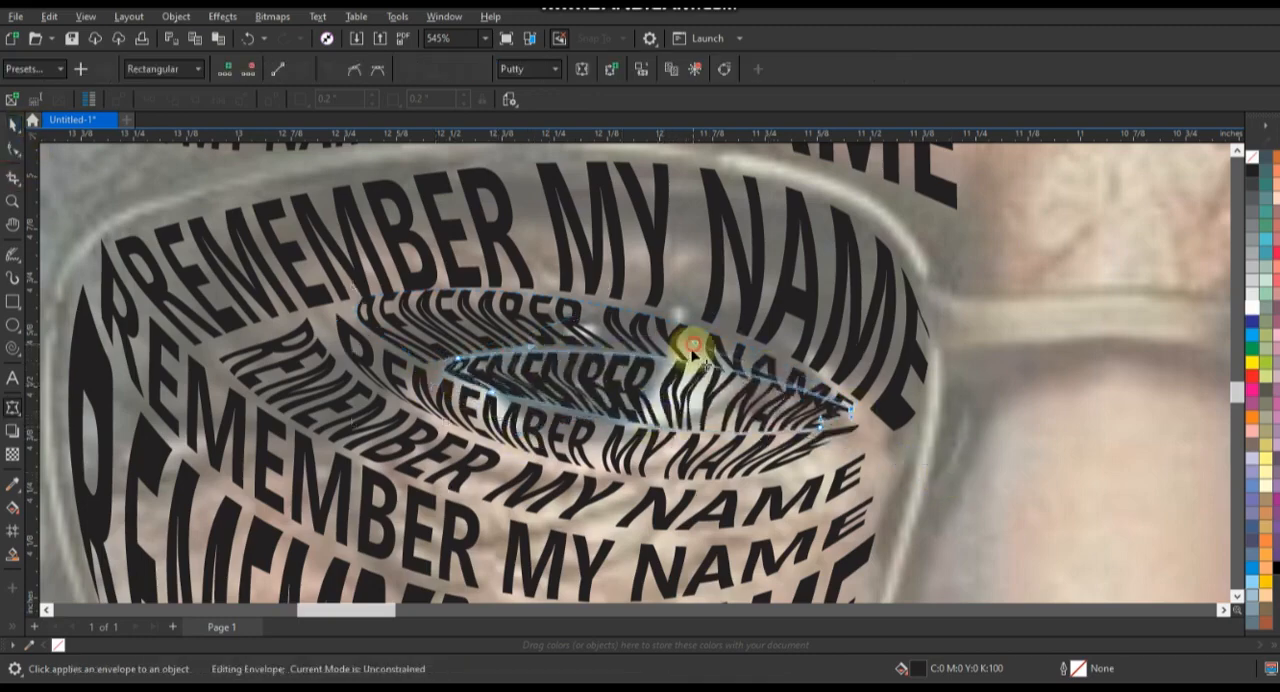
Step: Fine-tune the right corners and upper edge of the rows inside the left eye
drag(851, 410, 851, 425)
drag(820, 424, 818, 432)
drag(679, 364, 689, 347)
key(z)
right_click(566, 286)
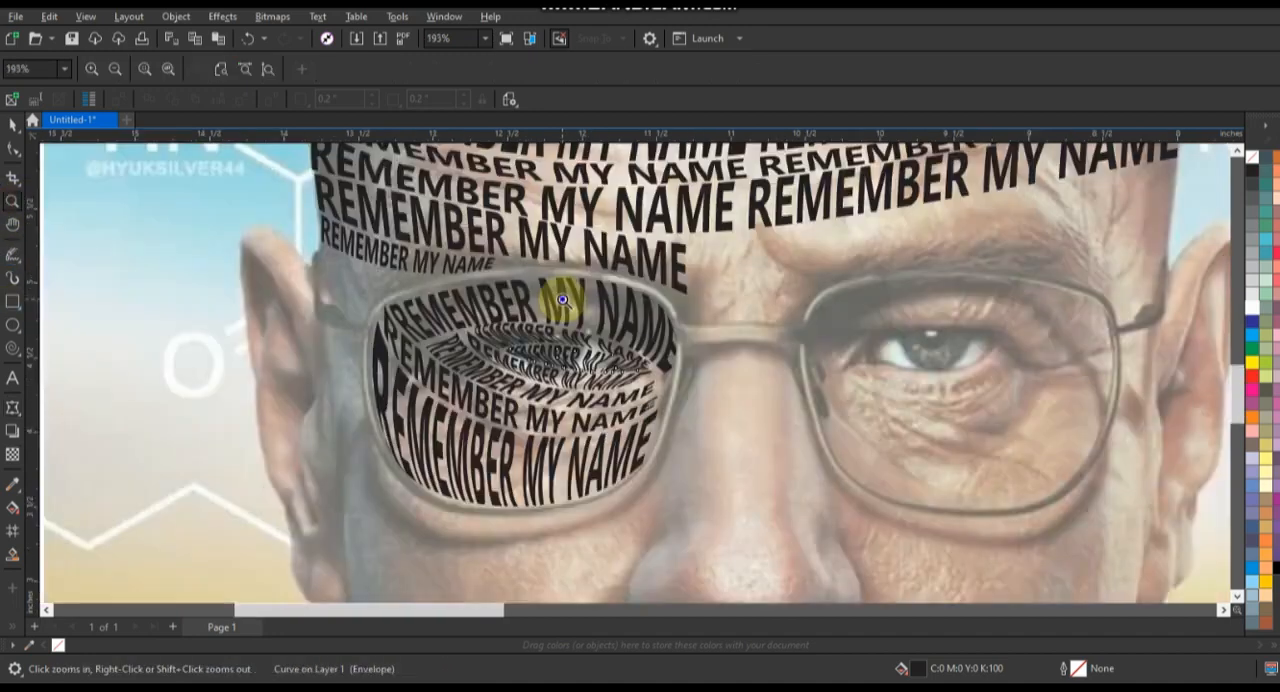
right_click(743, 534)
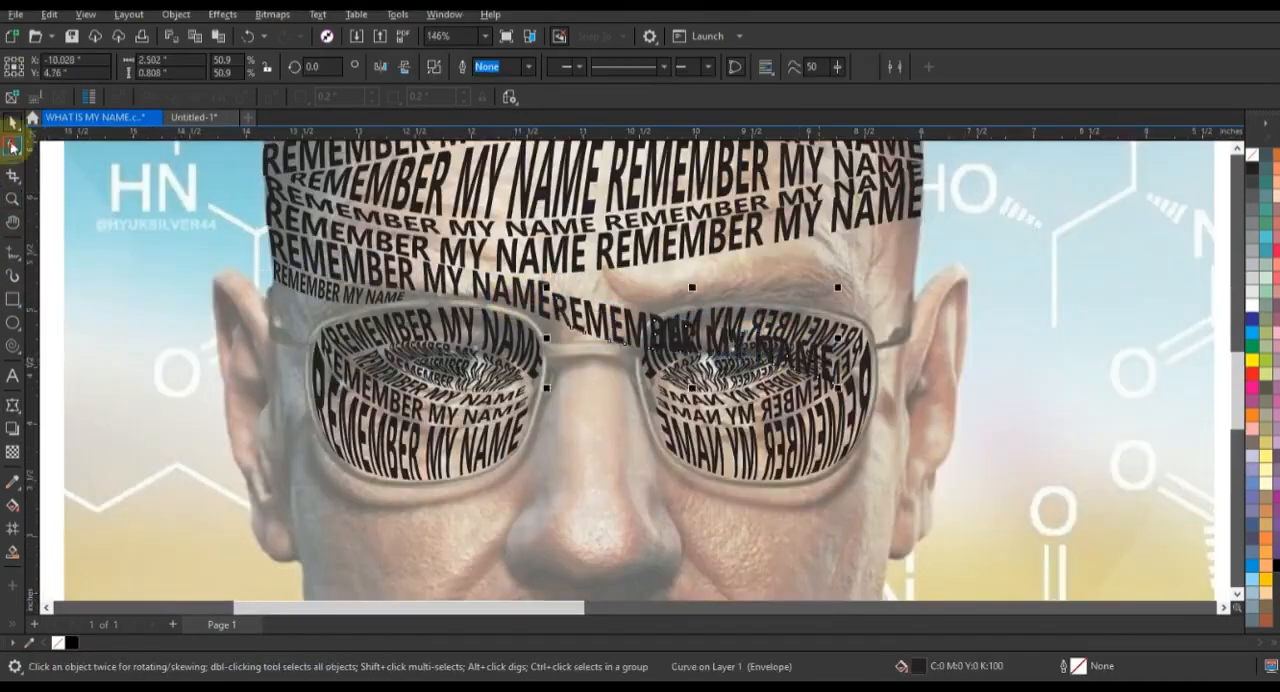
Step: Warp the copied row over the right eyebrow to fit between the forehead text, the glasses rim and the head outline
click(12, 404)
drag(660, 372, 835, 305)
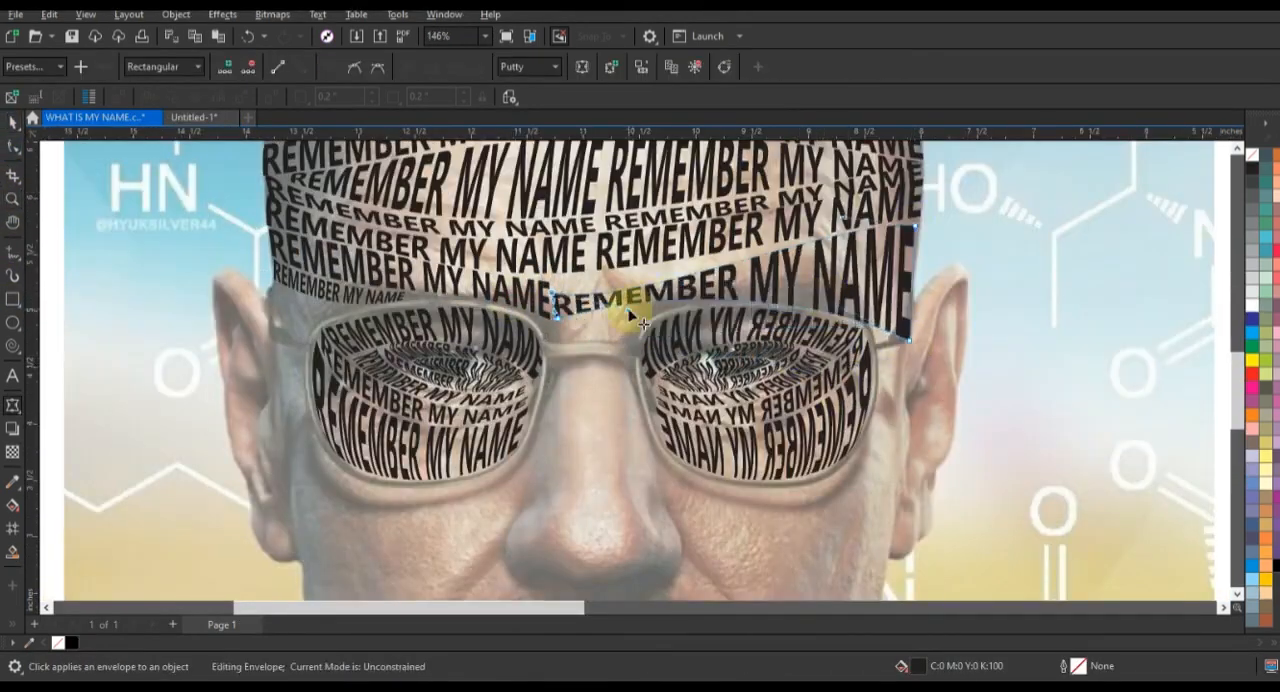
drag(557, 287, 659, 308)
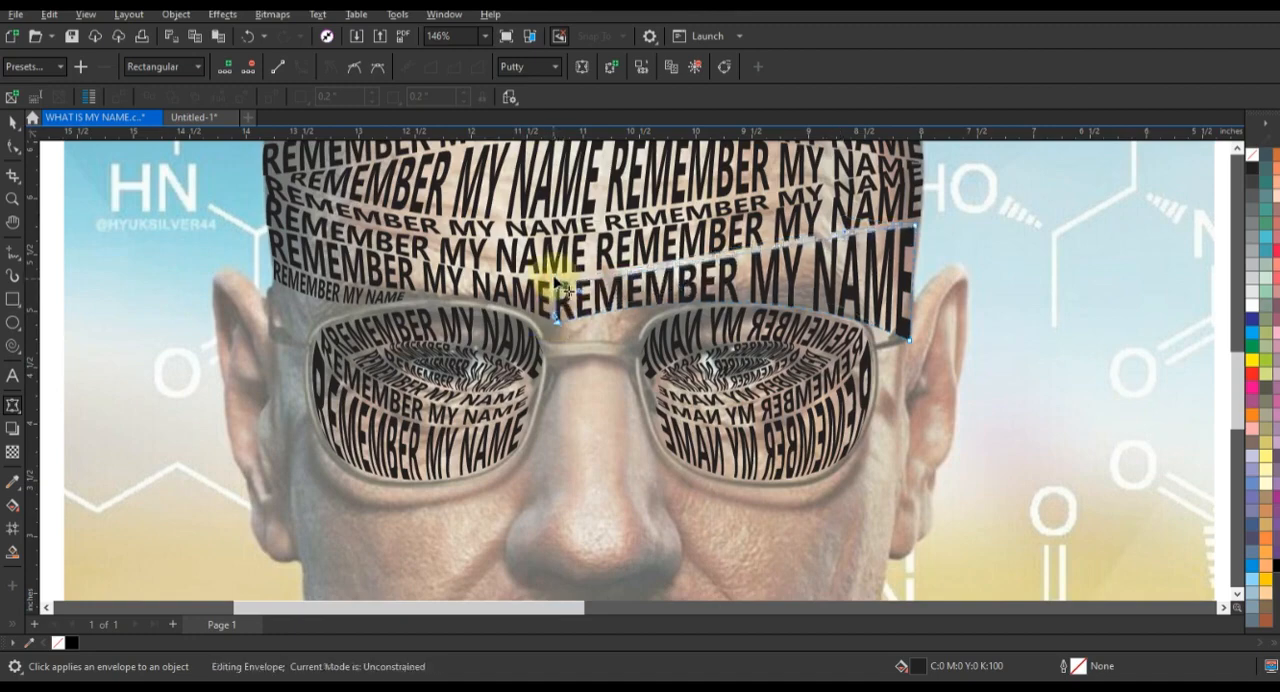
drag(555, 283, 551, 277)
drag(915, 227, 917, 226)
drag(909, 341, 906, 339)
key(space)
Step: Copy the short text row over the left eyebrow to the area between the eyebrows and warp it to follow the forehead text
click(322, 290)
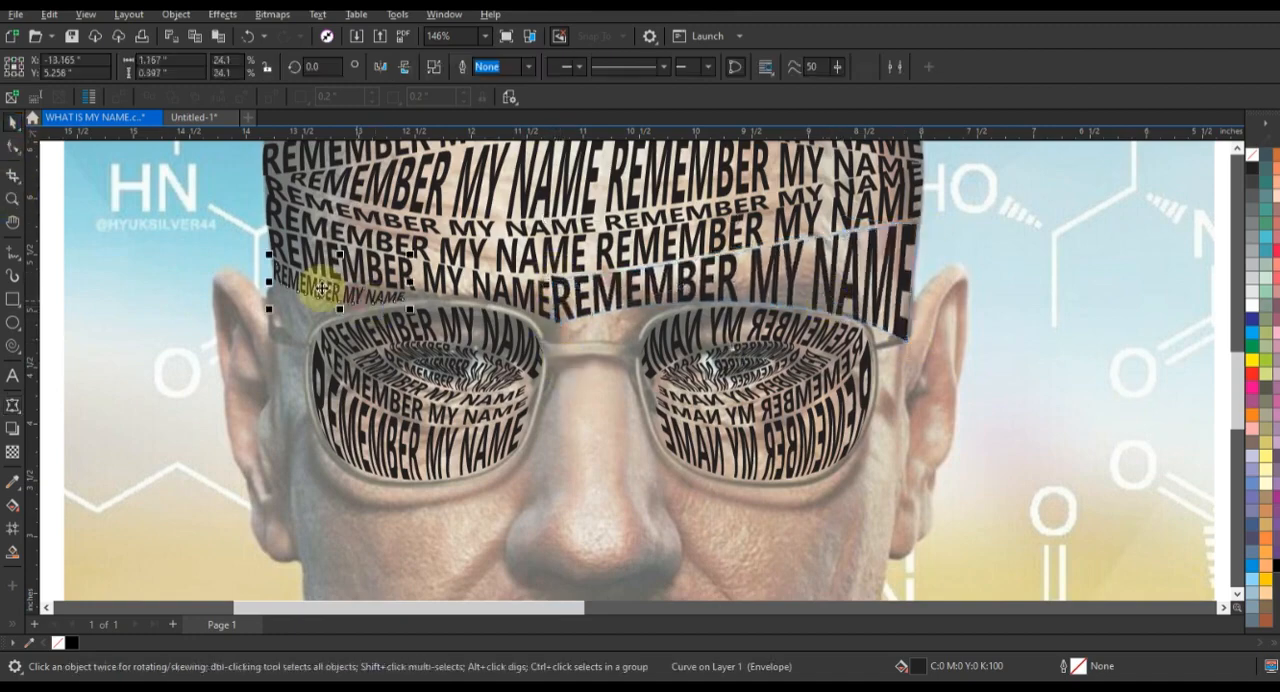
scroll(584, 381, up, 5)
key(space)
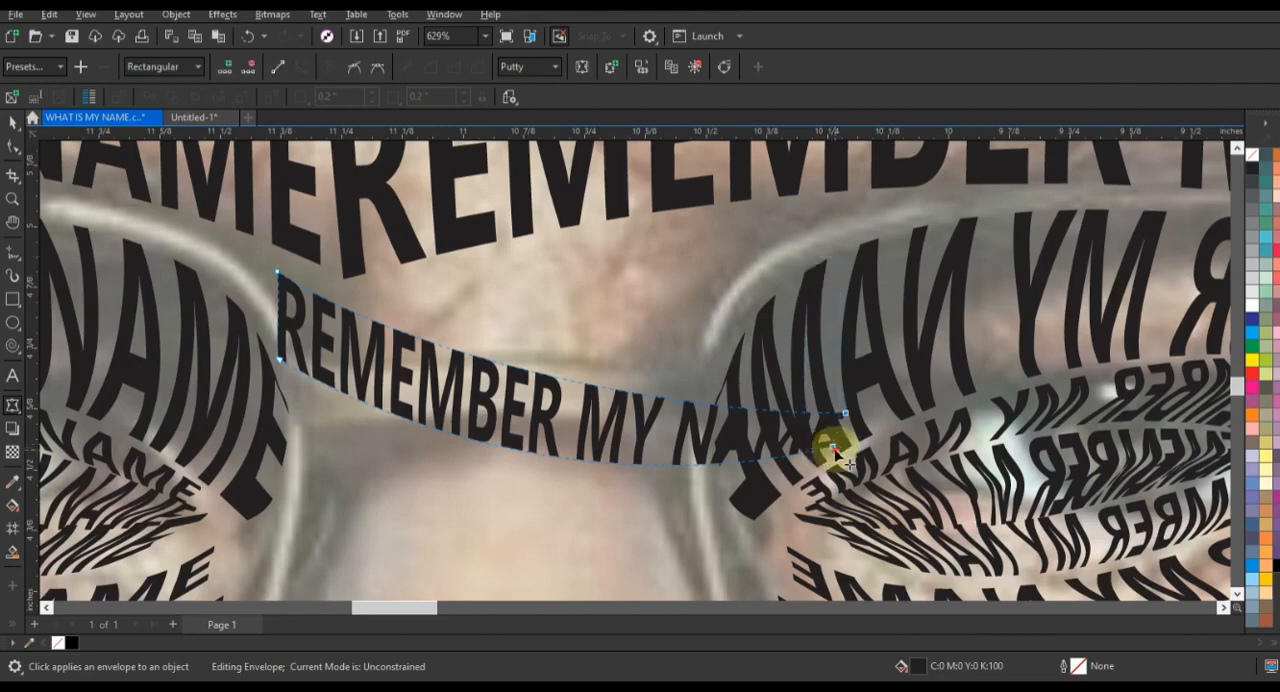
drag(833, 448, 823, 237)
drag(277, 272, 280, 286)
drag(279, 359, 329, 412)
drag(458, 304, 434, 251)
drag(280, 286, 281, 298)
click(311, 412)
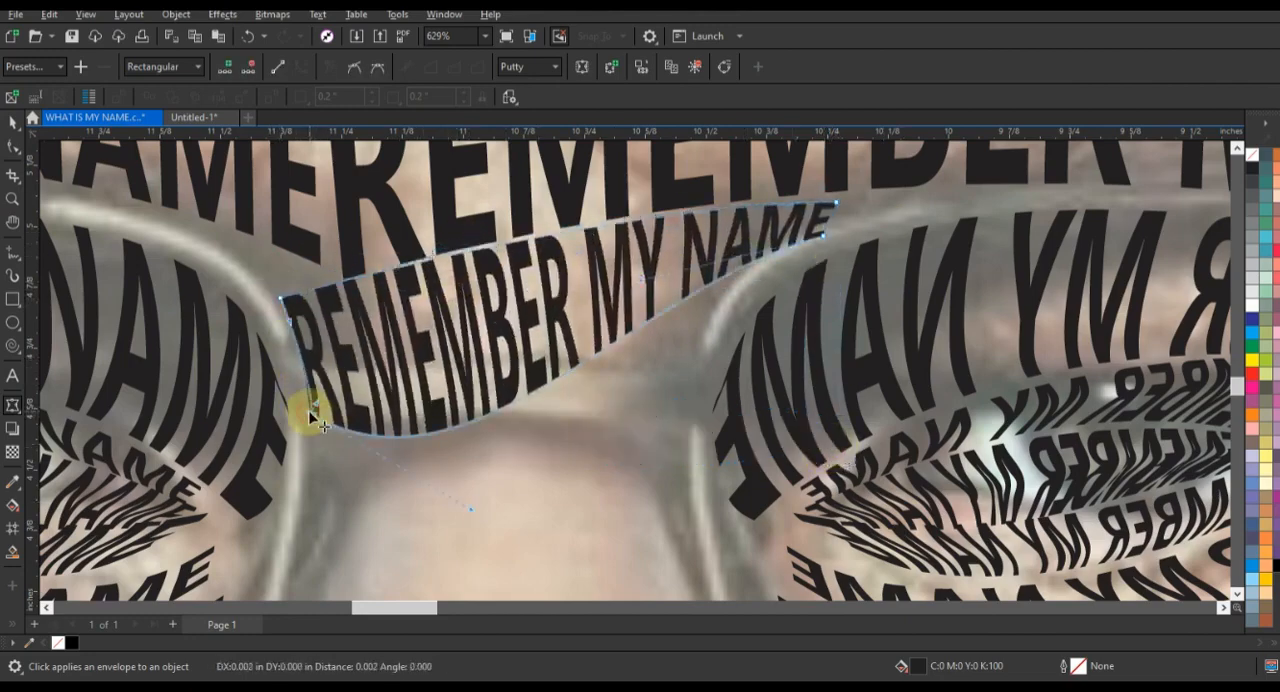
drag(474, 510, 406, 340)
Step: Duplicate the row between the eyebrows just below it and warp the copy to span the gap between the two lenses
click(13, 123)
drag(595, 272, 497, 333)
right_click(497, 333)
click(13, 405)
drag(238, 491, 168, 342)
drag(214, 472, 354, 491)
drag(723, 292, 680, 371)
drag(322, 379, 309, 419)
drag(354, 491, 323, 447)
Step: Refine the curves and corners of the lower row so it follows the top of the nose bridge
drag(503, 366, 350, 377)
drag(584, 267, 557, 285)
drag(680, 371, 674, 416)
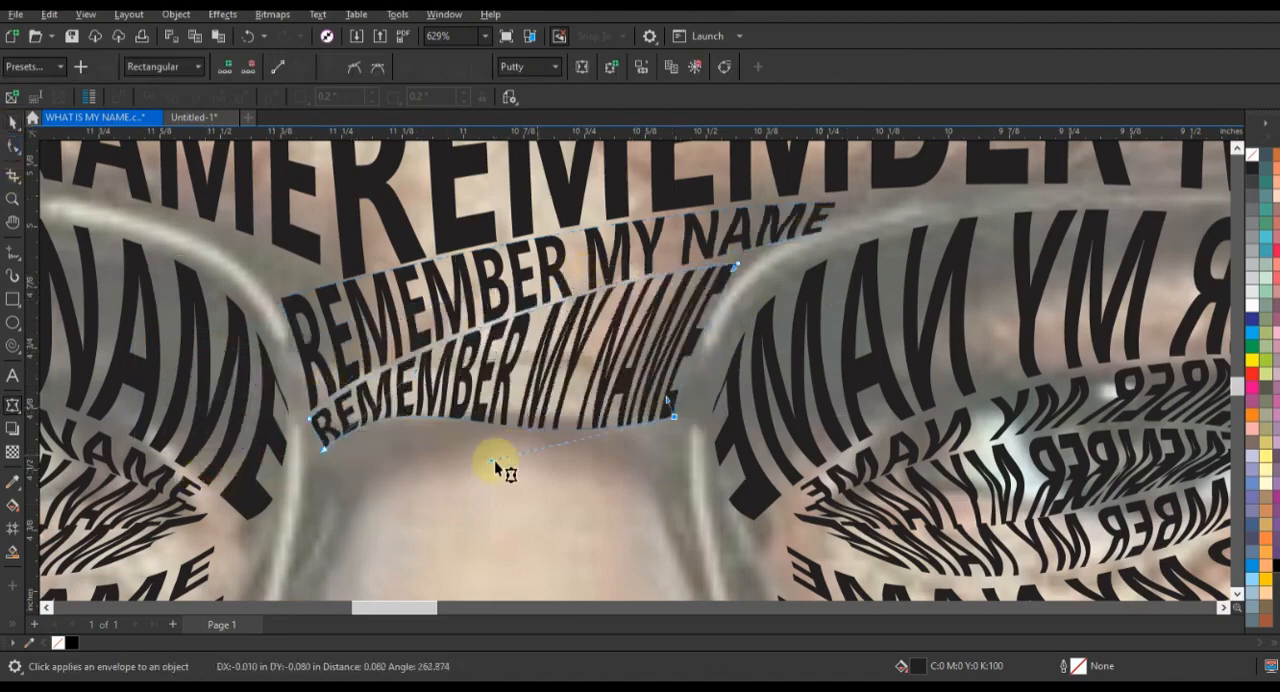
drag(494, 461, 545, 374)
drag(323, 446, 325, 437)
drag(310, 419, 325, 441)
click(13, 123)
scroll(646, 277, down, 4)
click(651, 347)
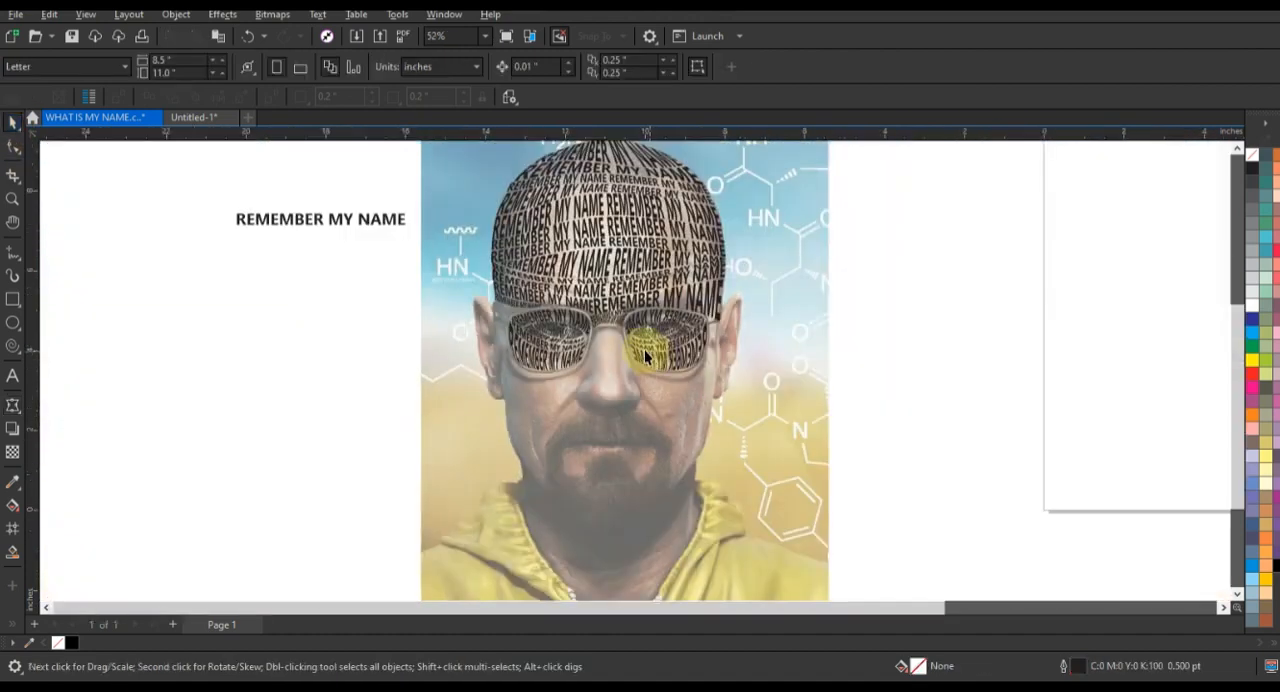
Step: Place a copy of the plain REMEMBER MY NAME text on the nose, rotated to read vertically
click(13, 199)
drag(488, 294, 834, 454)
key(space)
click(466, 445)
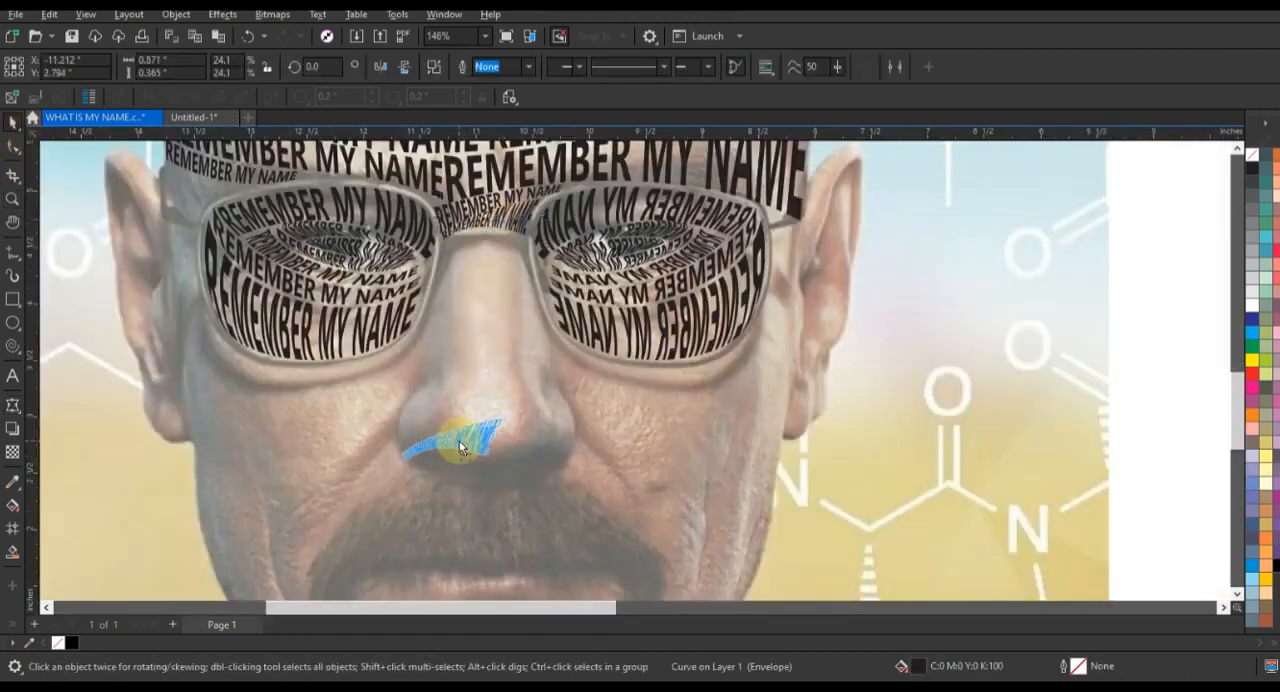
scroll(594, 224, down, 3)
drag(157, 177, 777, 374)
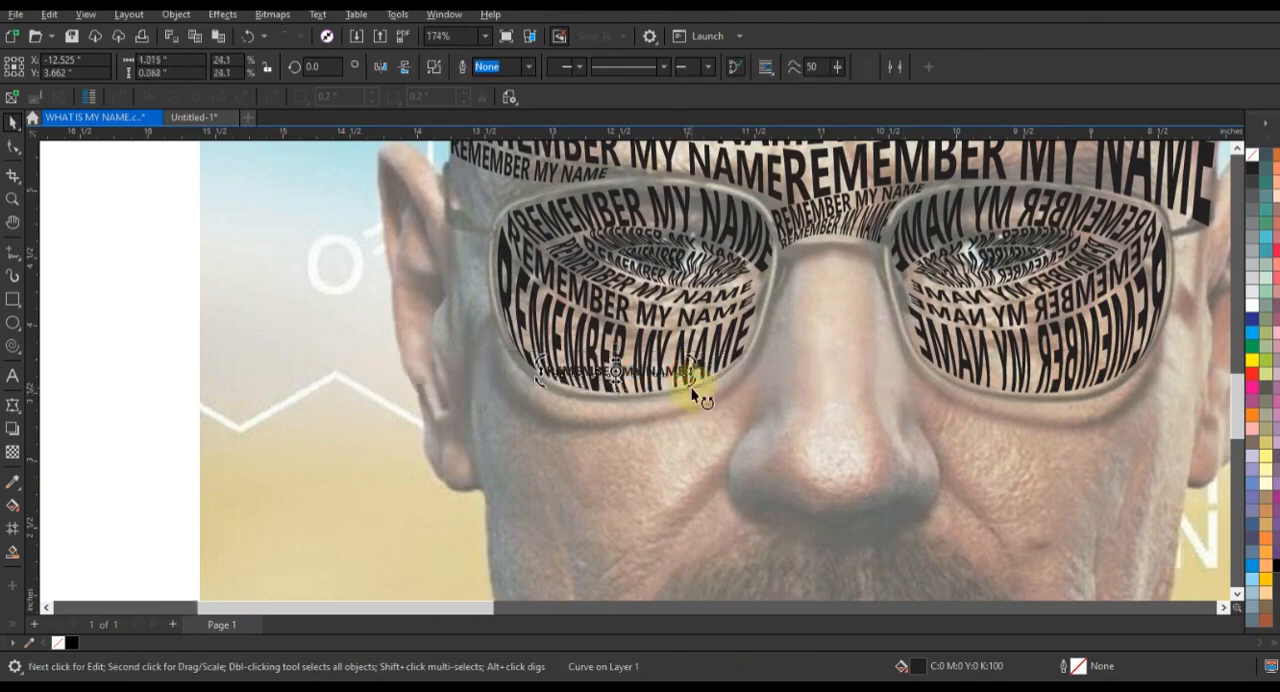
drag(691, 387, 603, 443)
drag(616, 342, 833, 290)
Step: Enlarge the vertical text to the nose's length, repeat it sideways into four columns and combine them into one object
drag(849, 397, 886, 512)
drag(835, 418, 807, 419)
right_click(857, 418)
key(ctrl+r)
key(ctrl+r)
shift+click(852, 410)
shift+click(831, 411)
drag(867, 380, 891, 380)
click(490, 68)
Step: Apply an envelope to the four text columns and warp it to the nose outline, narrow at the bridge and rounded at the tip
click(13, 405)
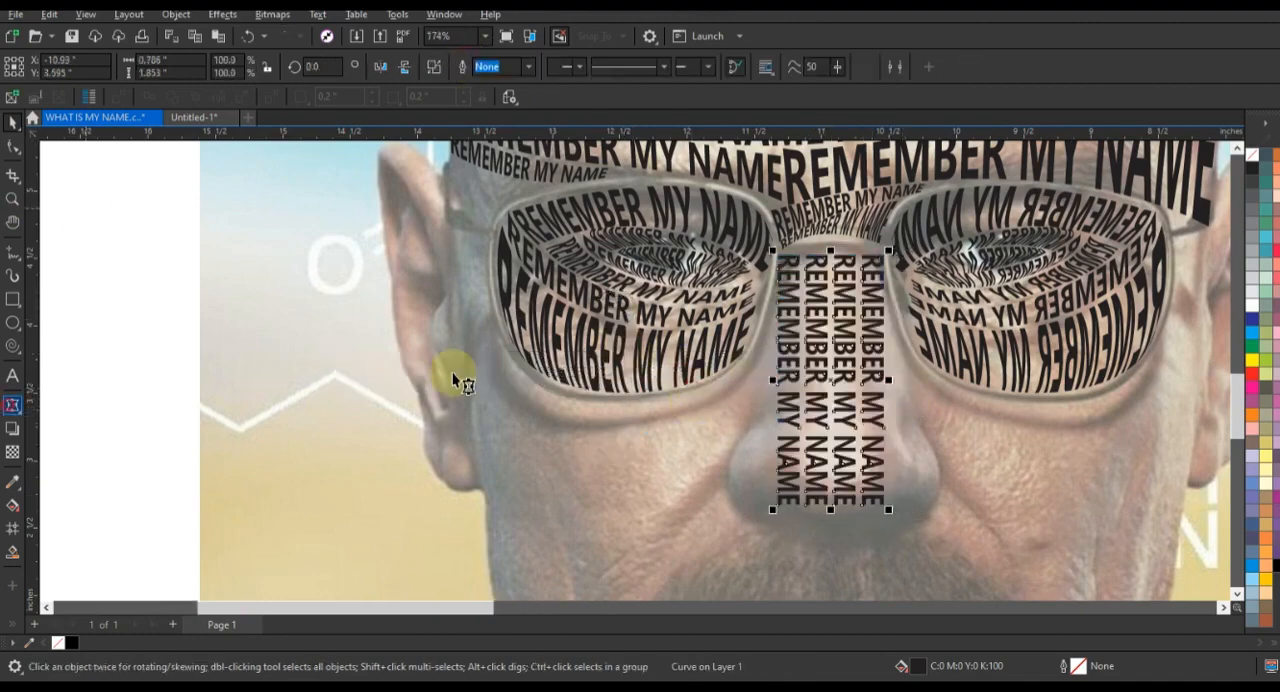
click(780, 342)
key(ctrl+a)
click(277, 66)
key(Delete)
drag(780, 255, 790, 256)
drag(884, 256, 873, 257)
drag(833, 256, 833, 248)
drag(779, 424, 730, 438)
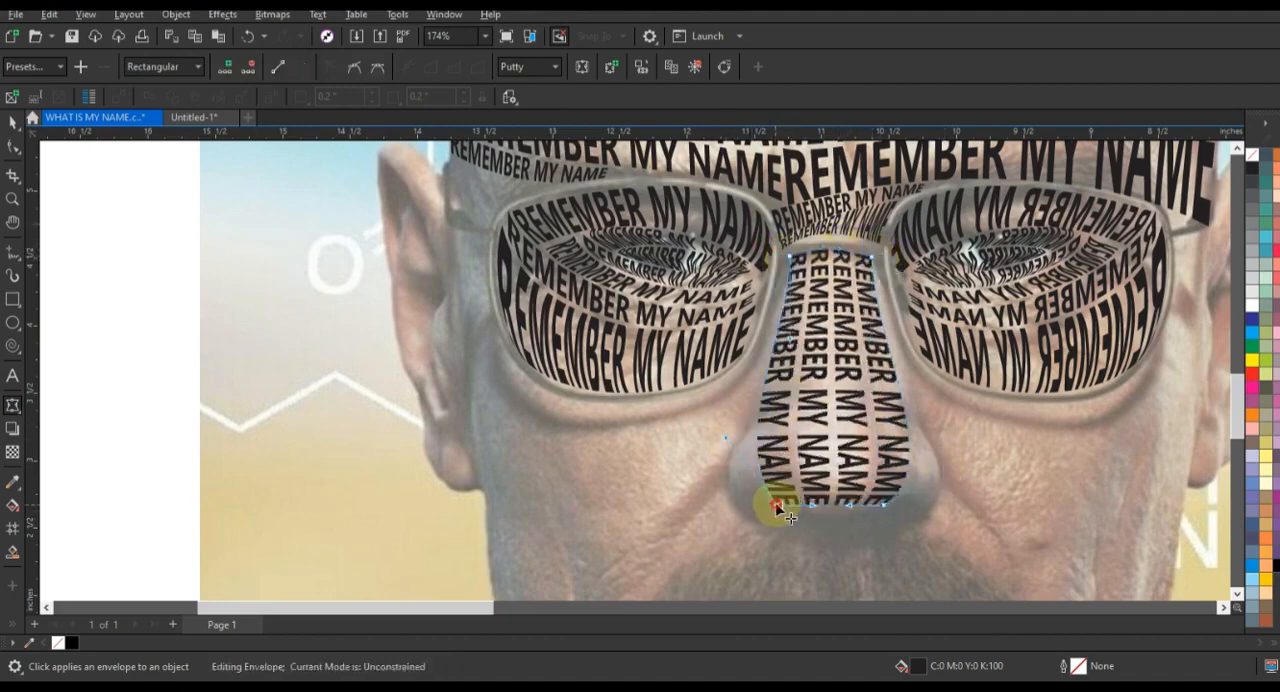
drag(812, 505, 817, 528)
drag(850, 505, 846, 522)
key(space)
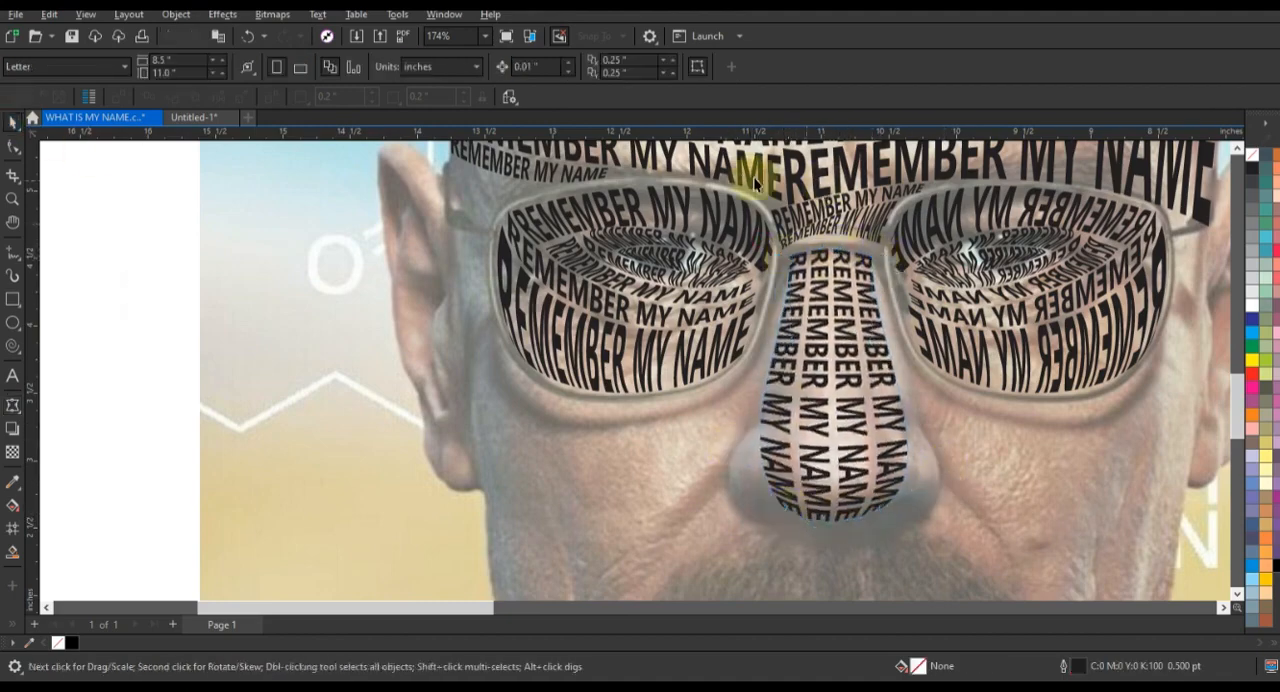
Step: Place a single vertical text column along the left side of the nose and simplify its envelope nodes
scroll(580, 428, down, 3)
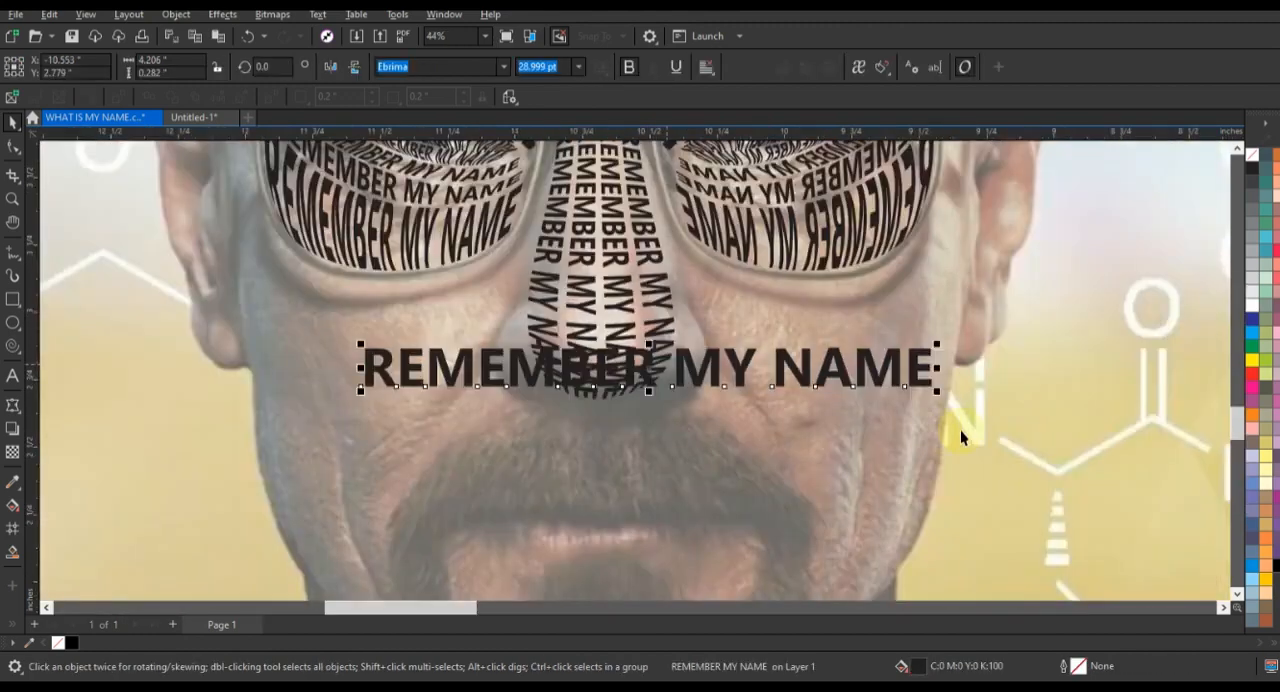
drag(955, 400, 640, 458)
drag(652, 378, 528, 258)
click(12, 405)
double_click(527, 178)
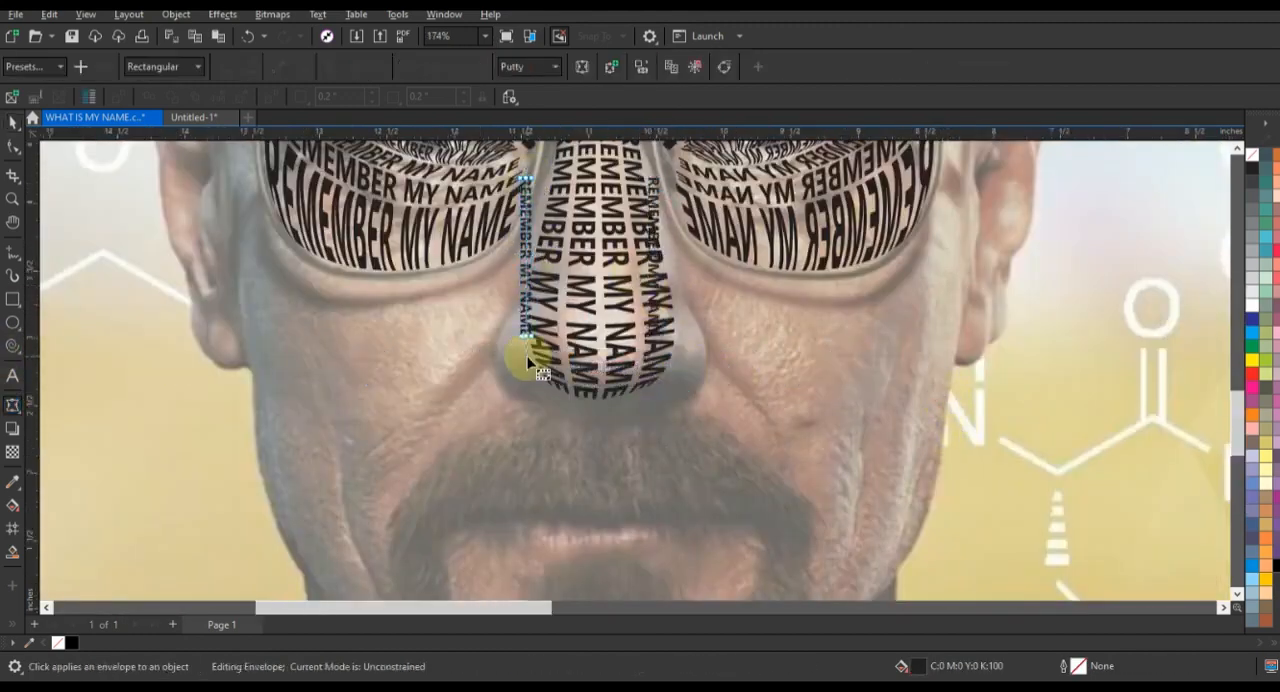
drag(518, 187, 533, 316)
key(Delete)
double_click(526, 337)
drag(488, 160, 595, 370)
click(278, 67)
click(300, 66)
Step: Warp the single column to follow the nose's left contour from the bridge down to the nostril
mouse_move(532, 178)
mouse_down()
mouse_move(553, 169)
mouse_move(542, 176)
mouse_up()
drag(553, 169, 554, 153)
drag(521, 337, 512, 383)
drag(531, 338, 517, 383)
drag(532, 236, 564, 237)
click(541, 388)
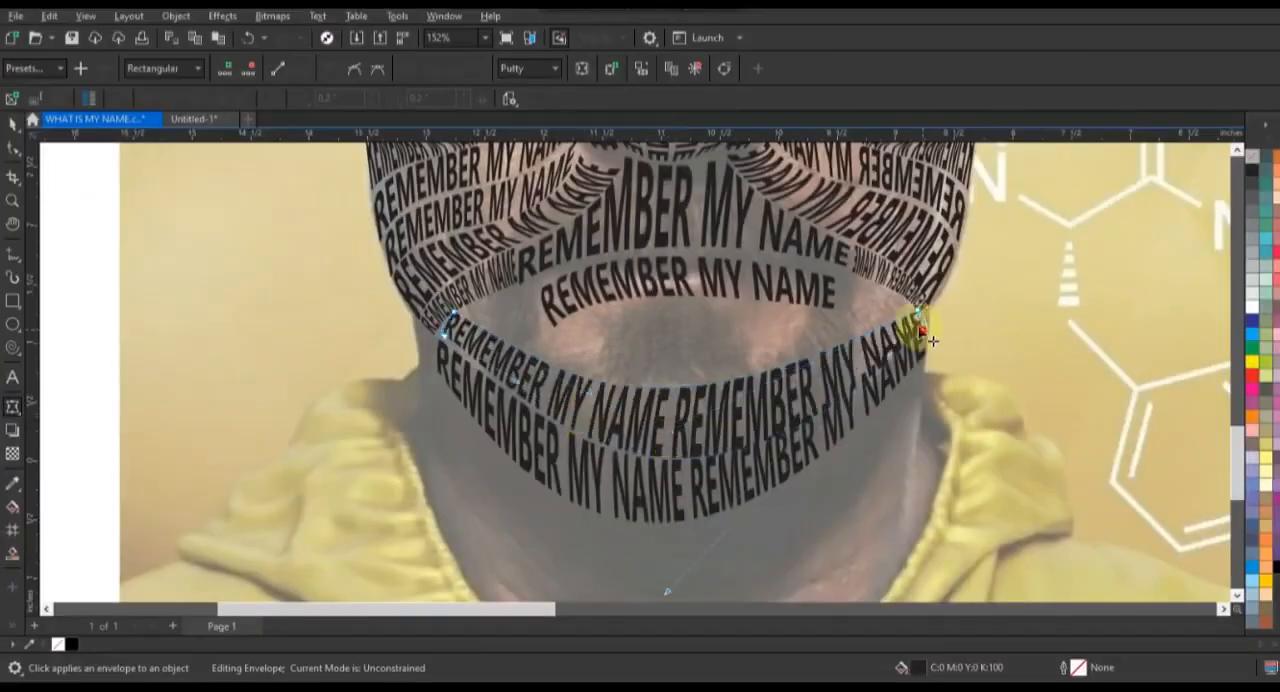
Step: Adjust the ends of the lowest chin row to fit the jaw outline
drag(920, 332, 922, 329)
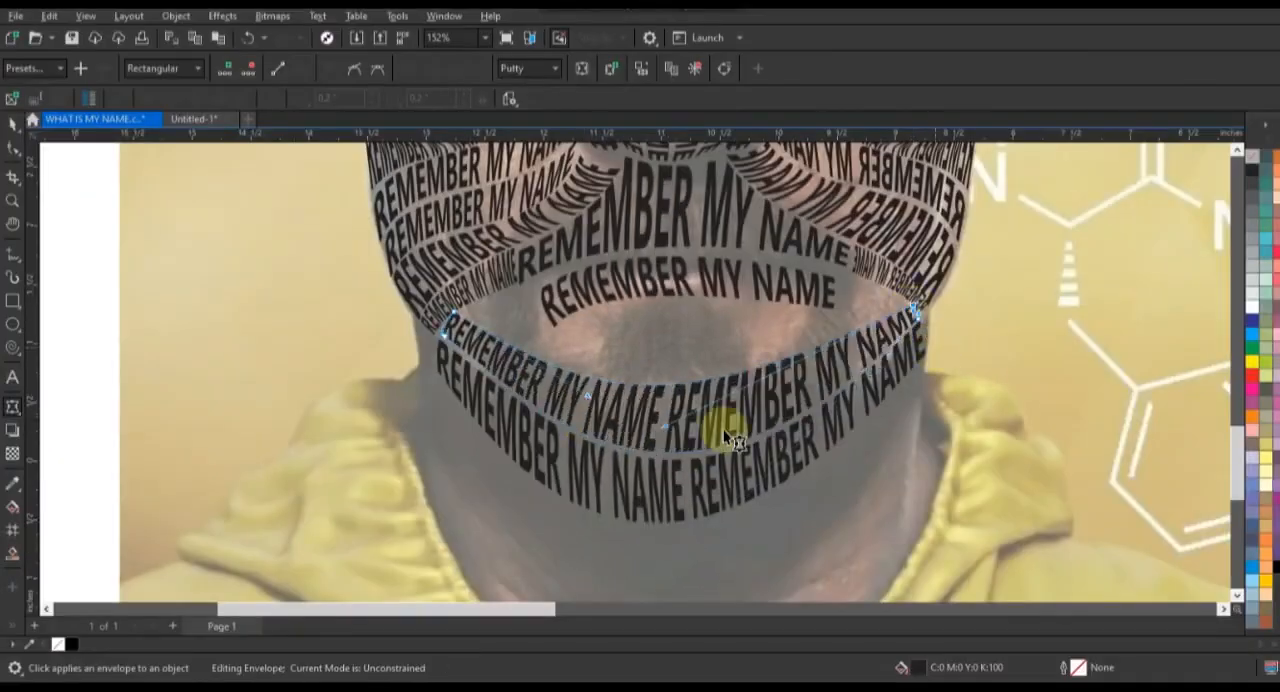
drag(444, 380, 433, 376)
click(13, 125)
drag(611, 302, 635, 346)
click(13, 407)
drag(562, 335, 568, 338)
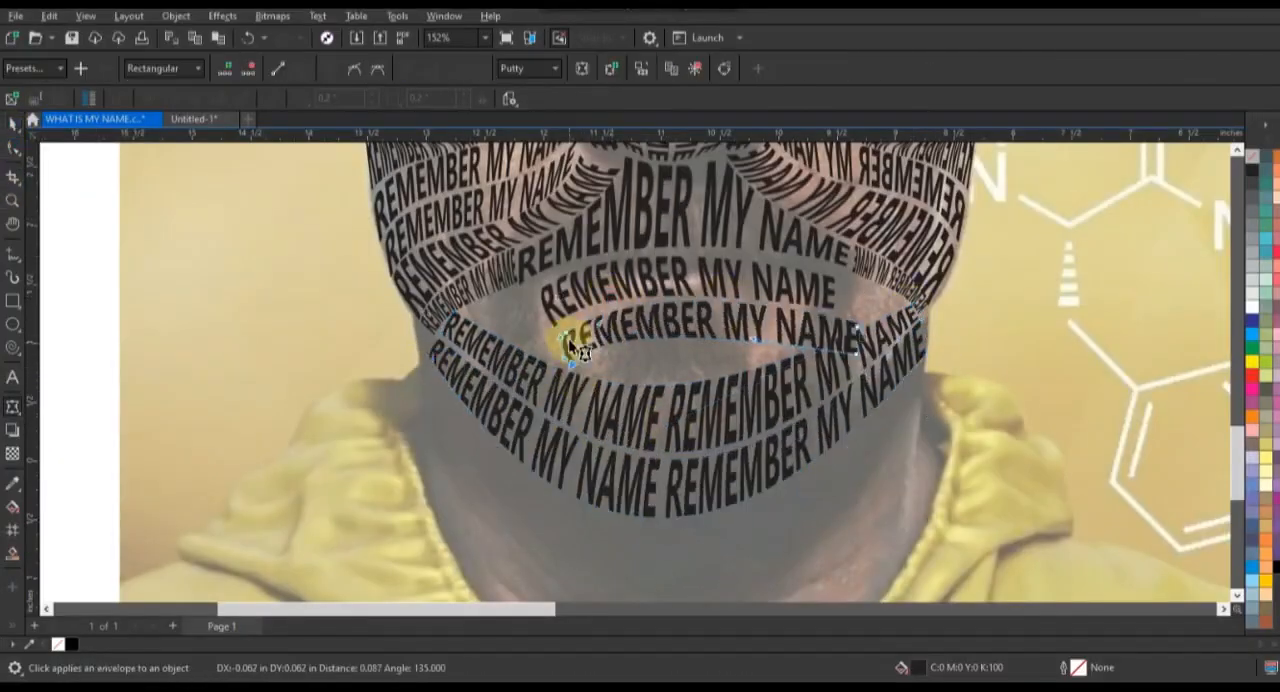
drag(858, 320, 851, 308)
drag(857, 351, 838, 338)
click(13, 125)
key(Delete)
Step: Copy the double chin row upward, shrink it below the mouth and warp it to fill the area above the existing chin rows
drag(771, 407, 771, 364)
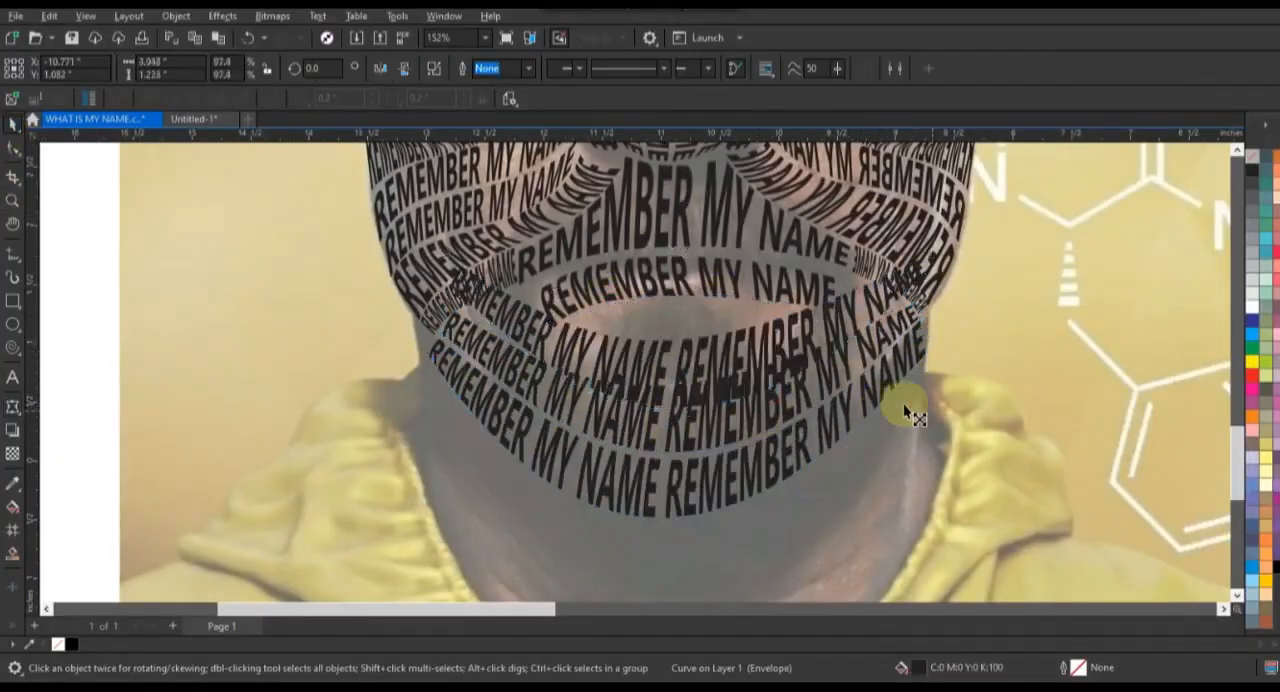
drag(925, 409, 835, 384)
drag(536, 334, 575, 366)
click(13, 407)
drag(851, 307, 893, 298)
drag(855, 324, 896, 309)
drag(717, 356, 708, 342)
drag(712, 407, 690, 380)
Step: Copy the mouth text row slightly lower and reshape its curve and right end to fit the gap below
click(13, 125)
drag(667, 289, 708, 313)
click(13, 148)
drag(597, 352, 586, 338)
drag(873, 334, 813, 310)
click(13, 125)
Step: Select all the warped text rows of the face and combine them into one object
scroll(303, 443, down, 4)
drag(268, 165, 560, 497)
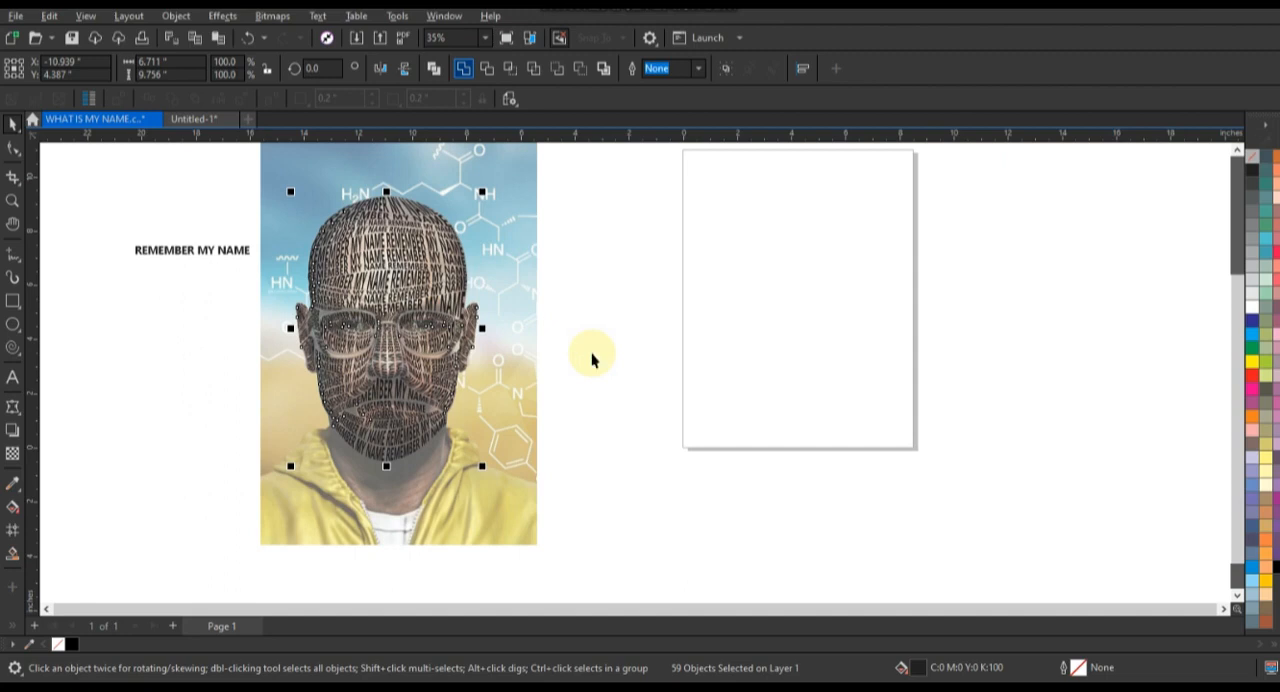
click(591, 356)
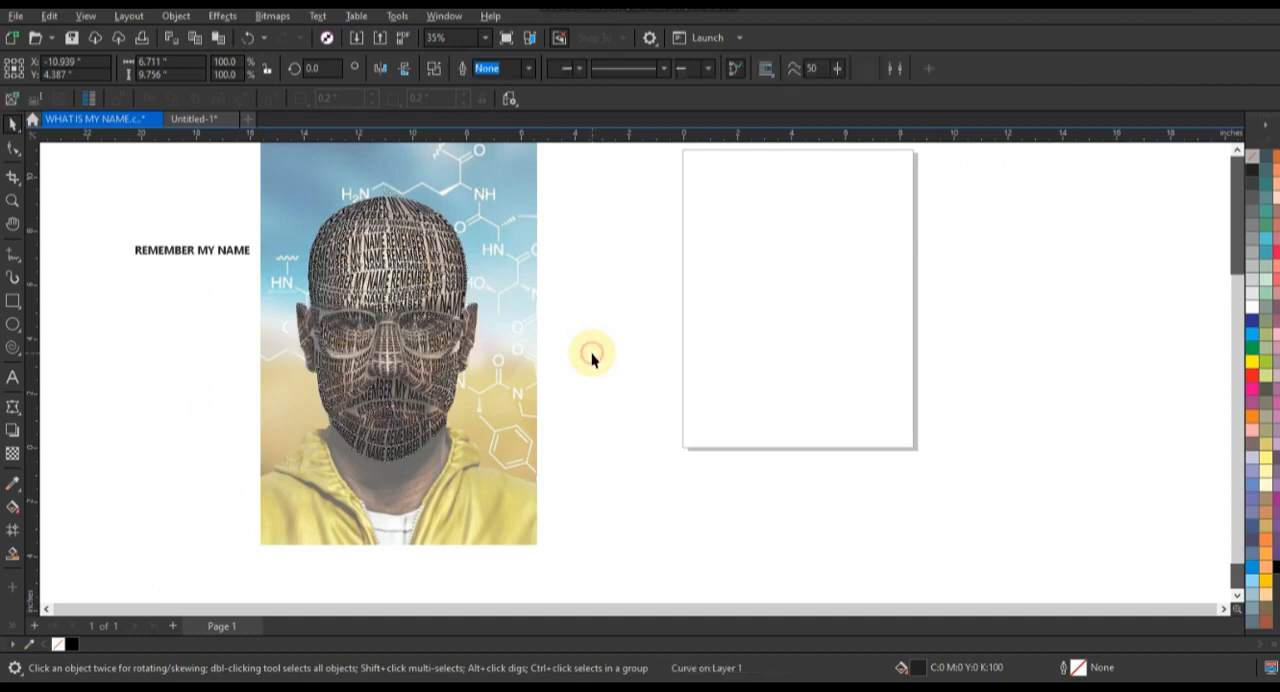
Step: Draw a square about 14.8 in wide beside the reference picture and fill it with black
click(12, 300)
drag(580, 165, 786, 563)
click(1270, 570)
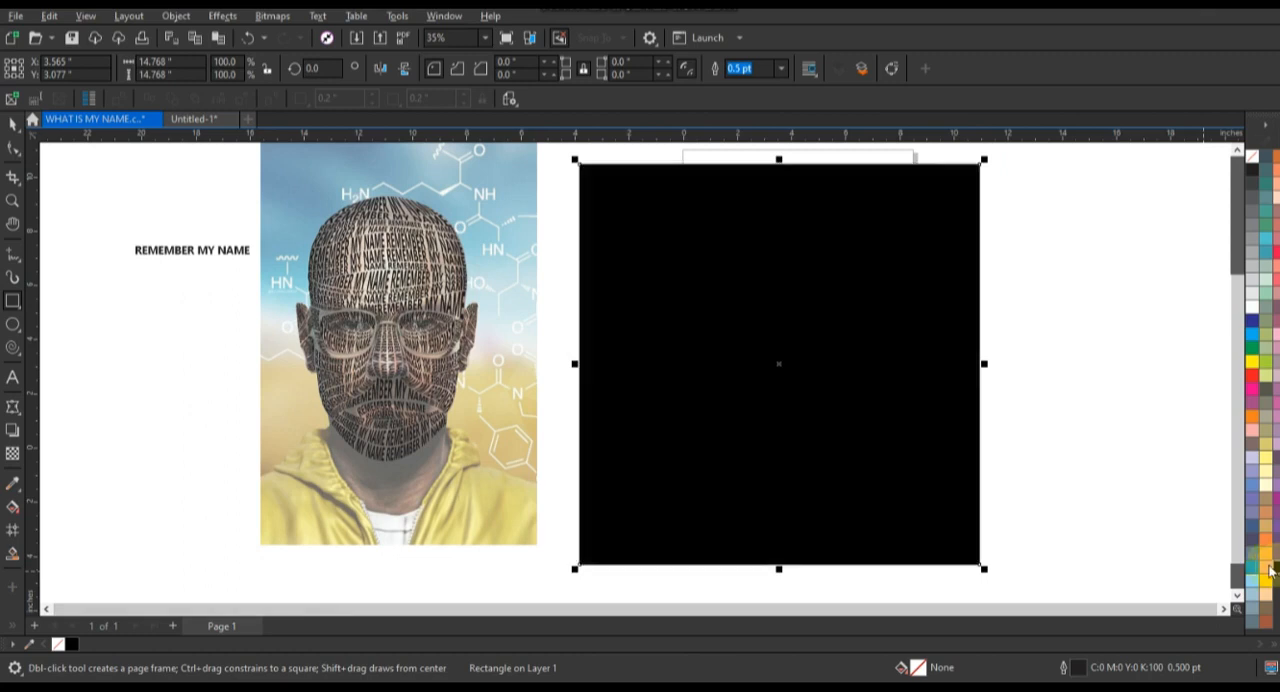
click(13, 125)
click(88, 337)
Step: Set the reference picture's transparency to 0
click(522, 320)
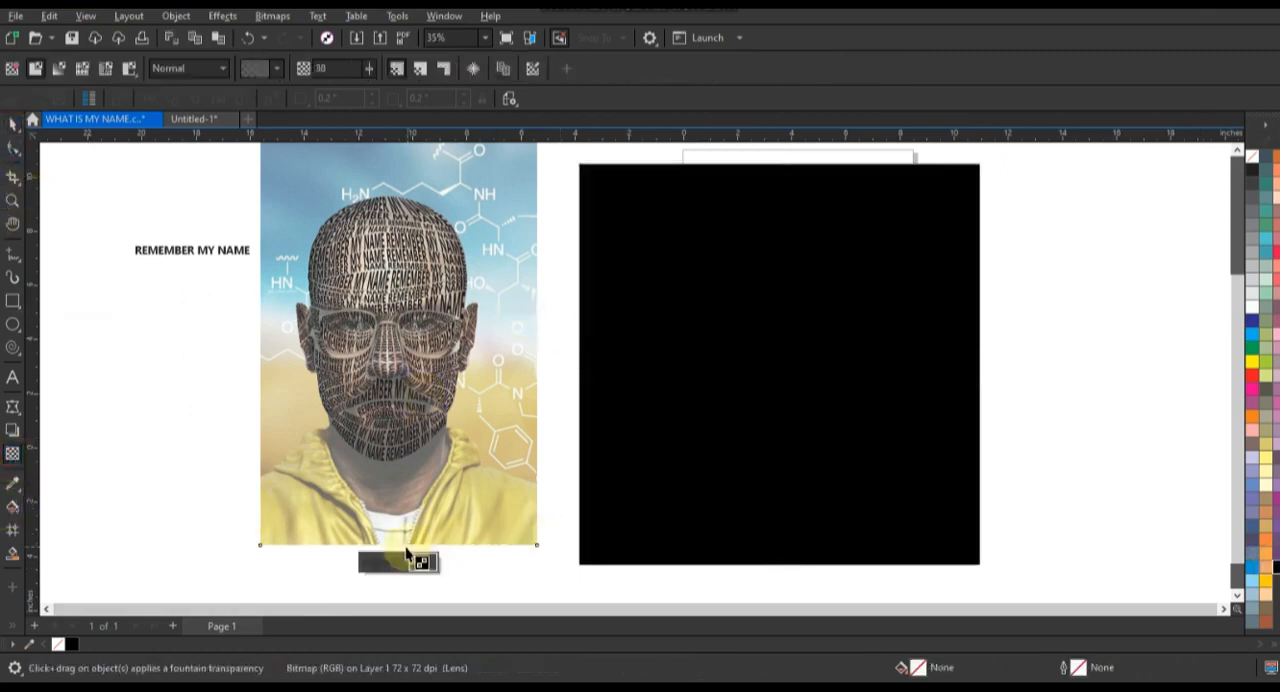
click(362, 568)
click(13, 122)
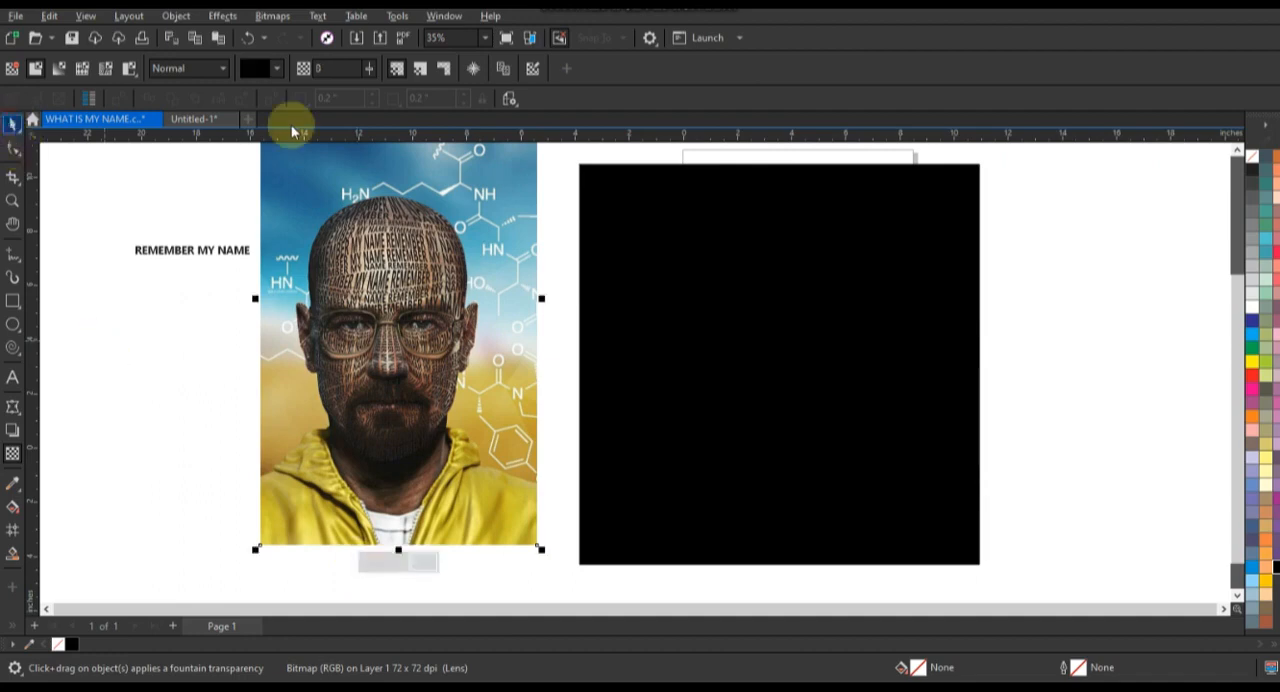
Step: PowerClip the reference picture inside the combined face text and remove the text's outline
right_click(498, 219)
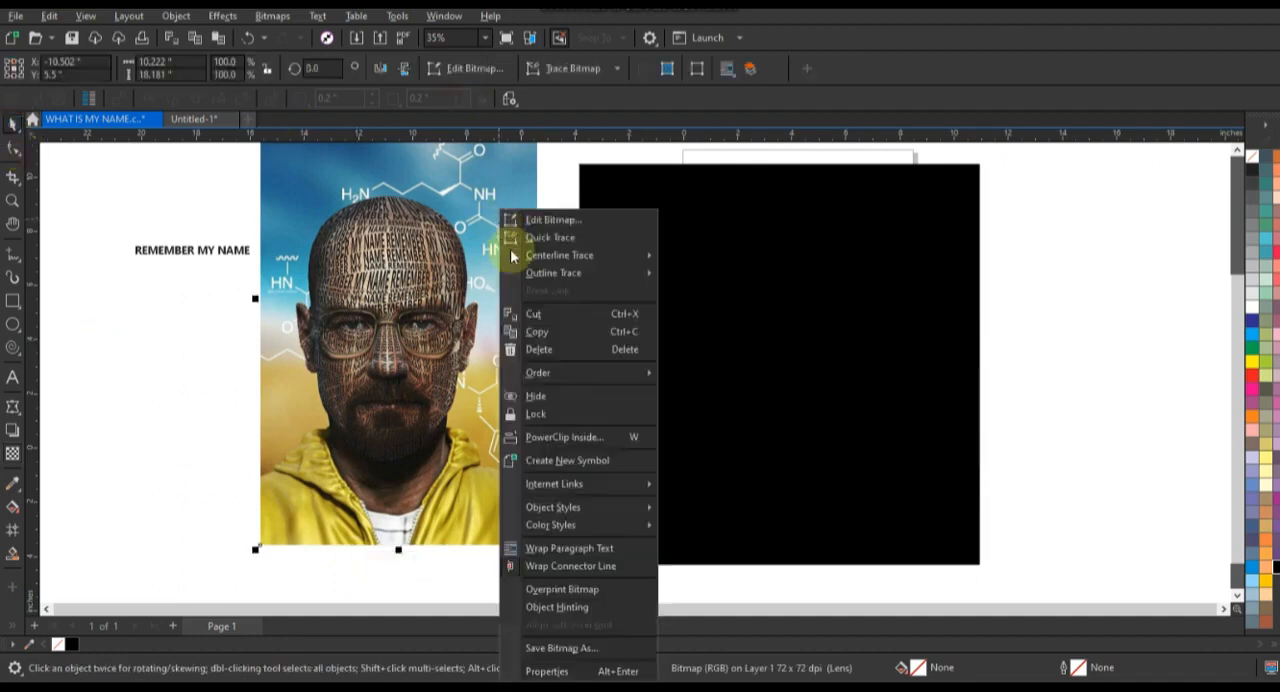
click(528, 434)
click(409, 216)
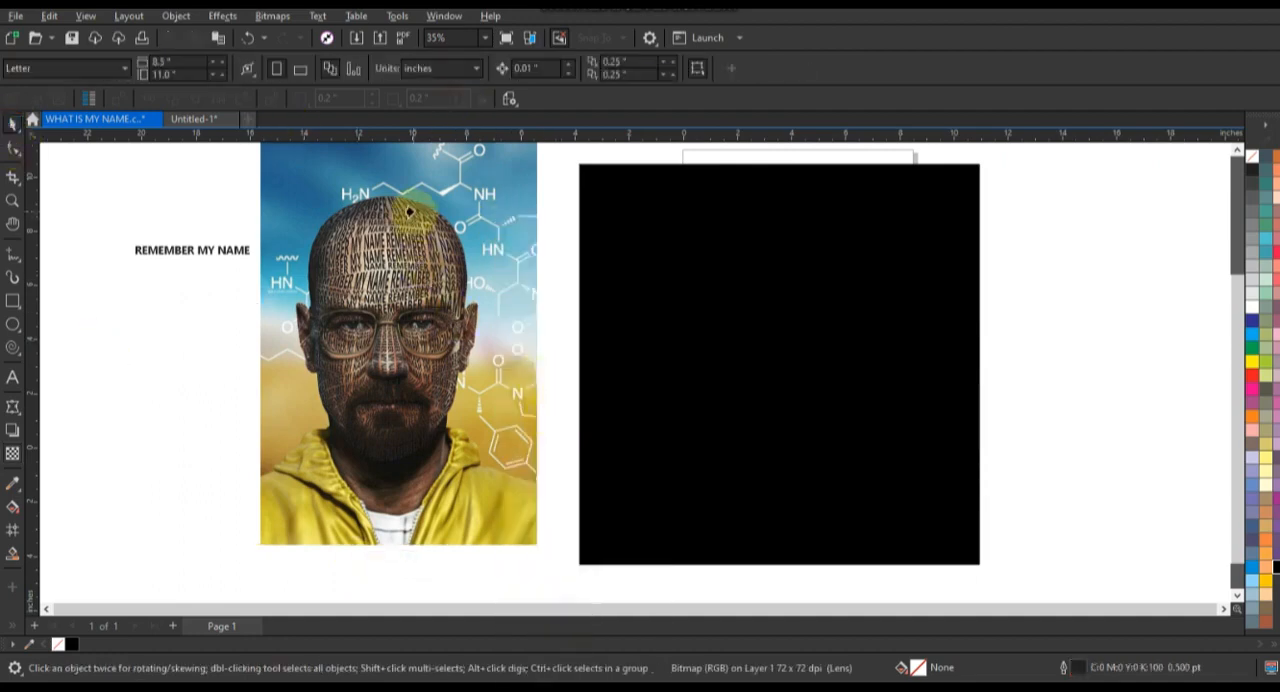
right_click(1257, 160)
click(1230, 169)
Step: Move the text portrait onto the black square and bring it in front of the square
drag(425, 361, 826, 390)
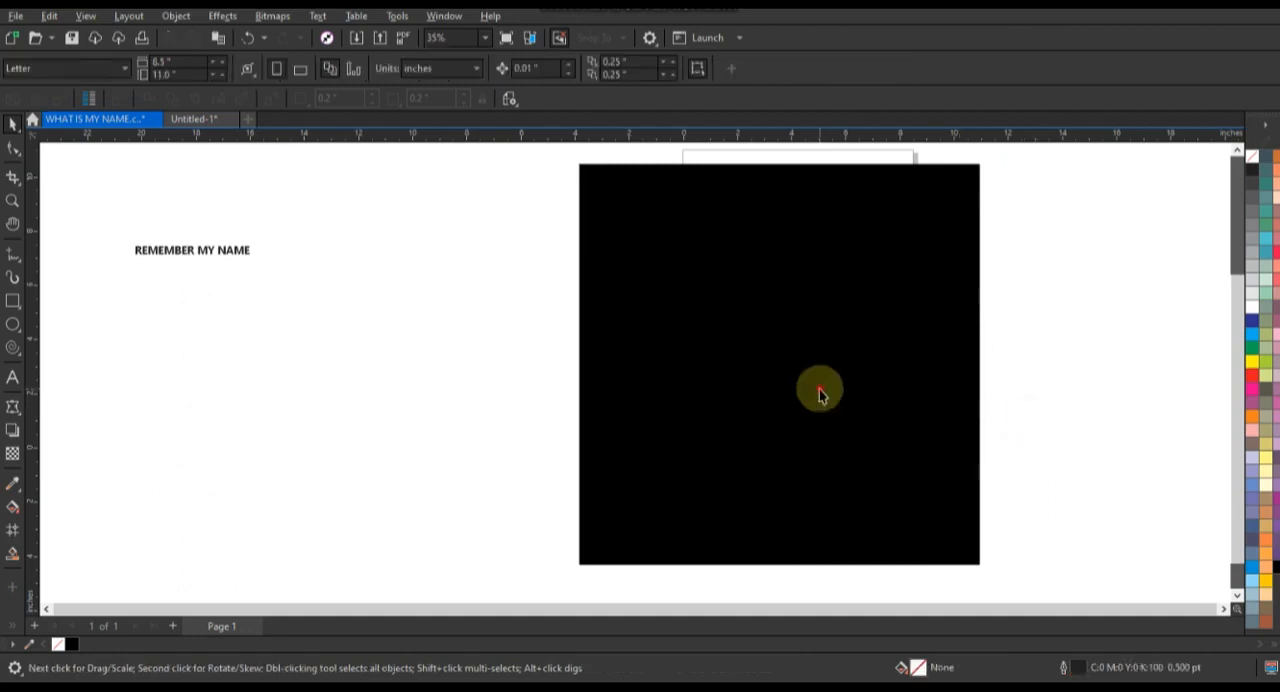
click(820, 389)
click(857, 382)
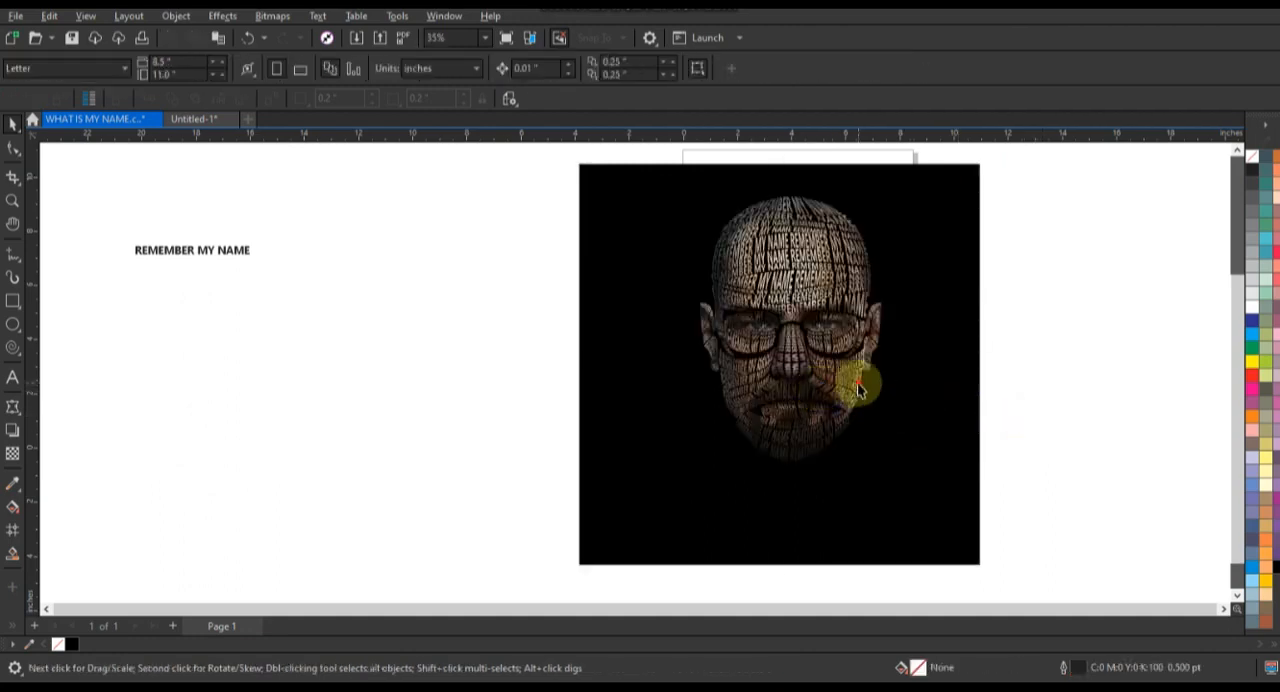
Step: Enlarge the text portrait to about 139.3 % and centre it on the black square
drag(886, 467, 846, 470)
drag(805, 388, 794, 418)
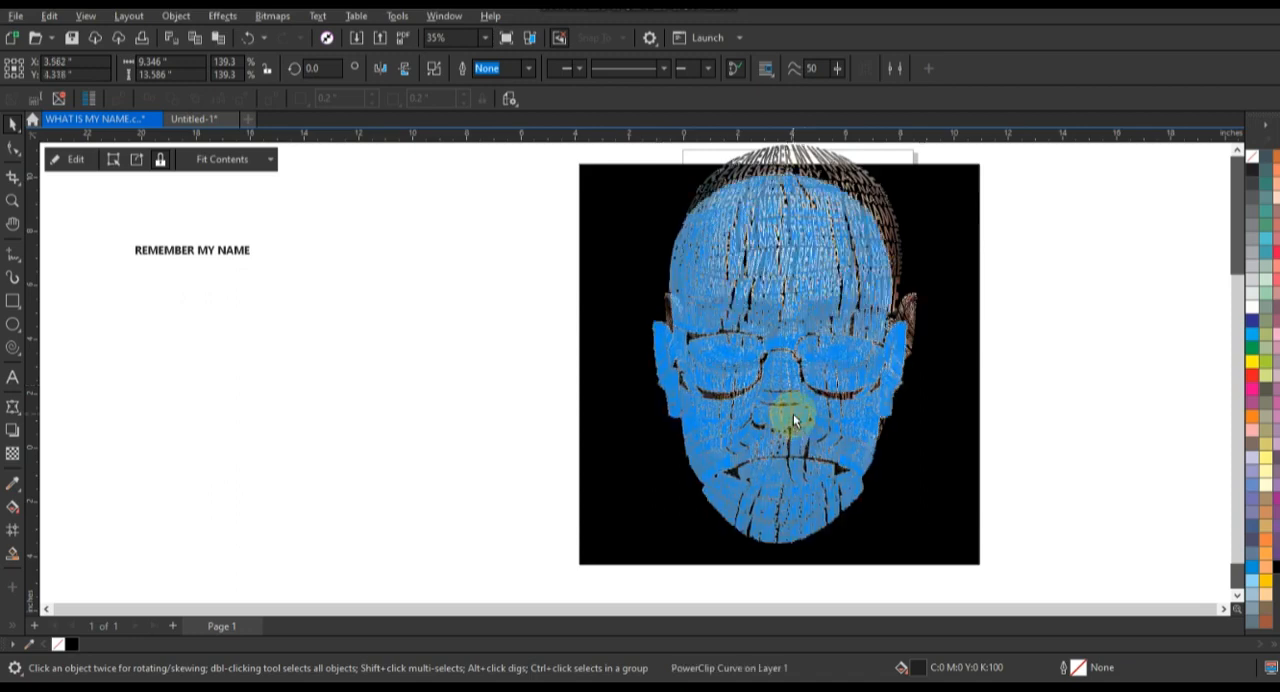
shift+click(943, 436)
Step: Zoom to the whole artwork and examine the text portrait in full-screen preview
key(shift+F2)
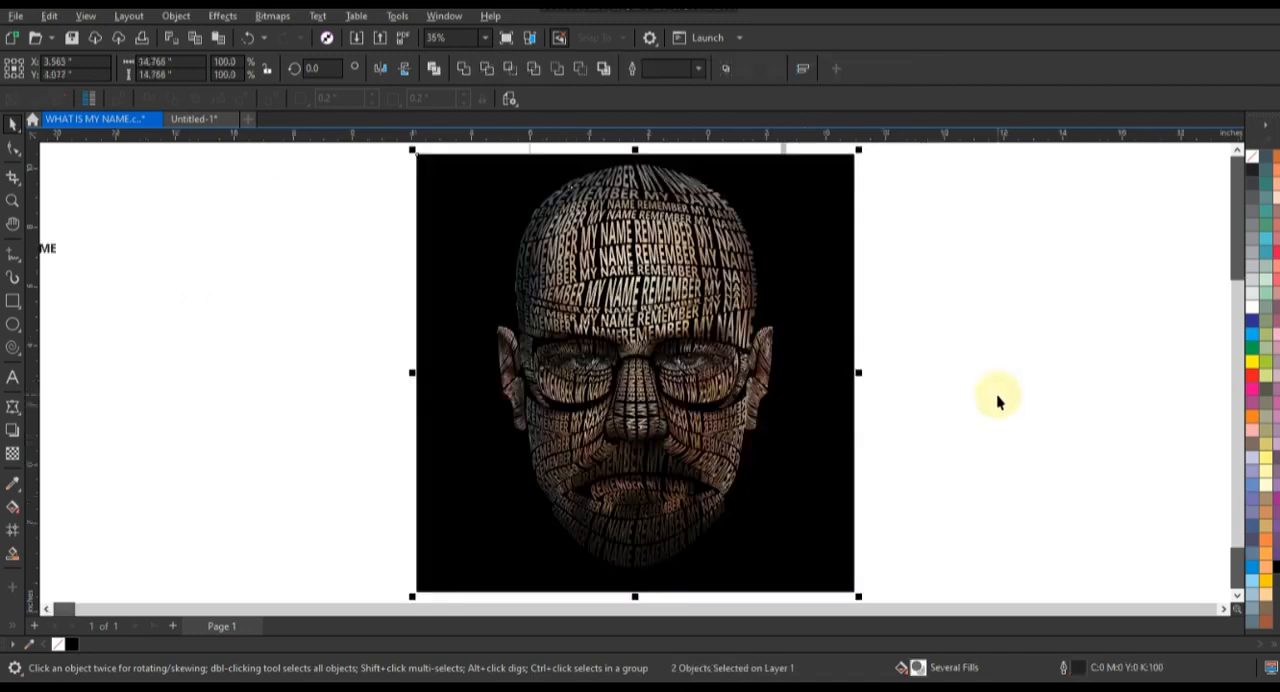
key(F9)
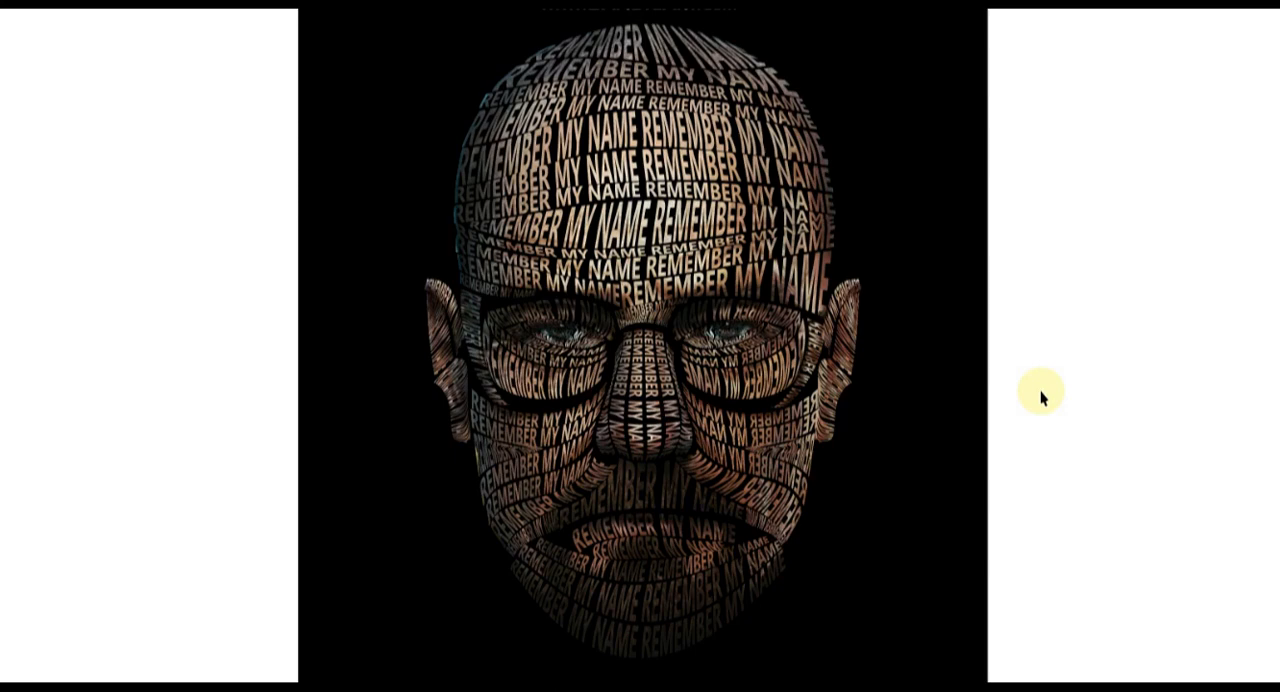
key(F9)
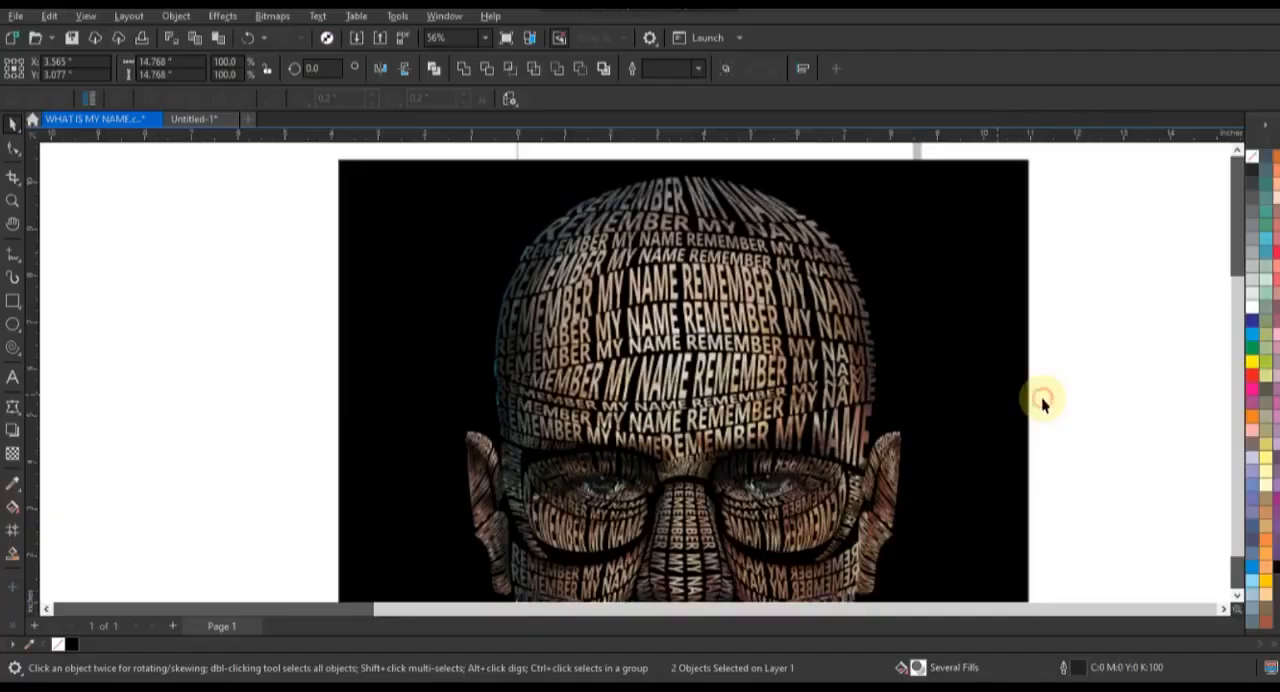
key(shift+F2)
click(728, 344)
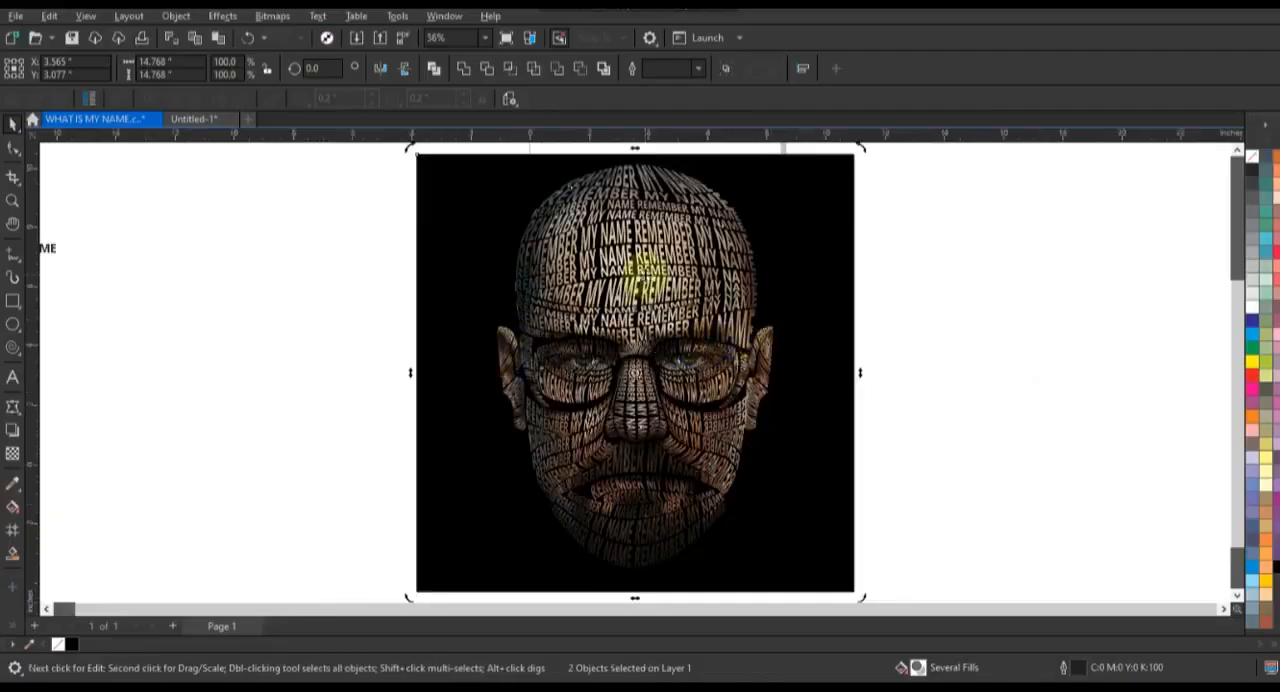
Step: Open the portrait's PowerClip contents and draw a rectangle about 11.6 by 14.7 in over the face, filled yellow (C0 M20 Y100 K0)
click(645, 276)
click(257, 281)
double_click(616, 267)
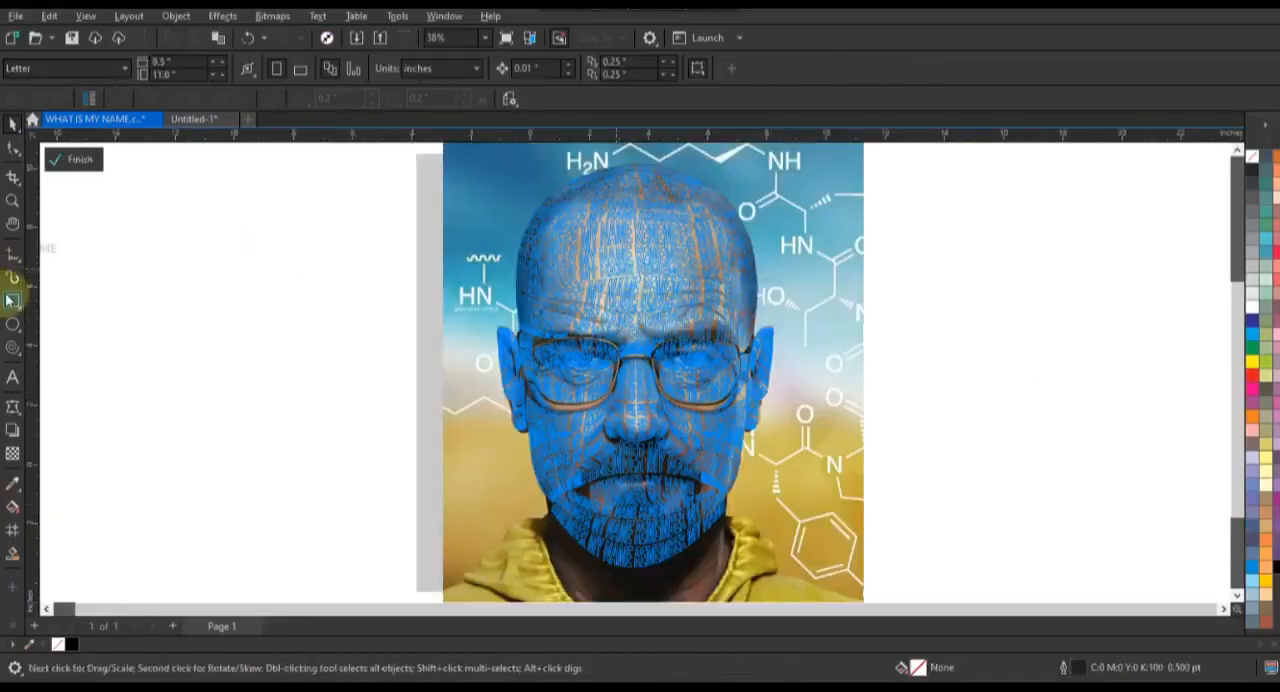
key(F6)
drag(465, 155, 812, 577)
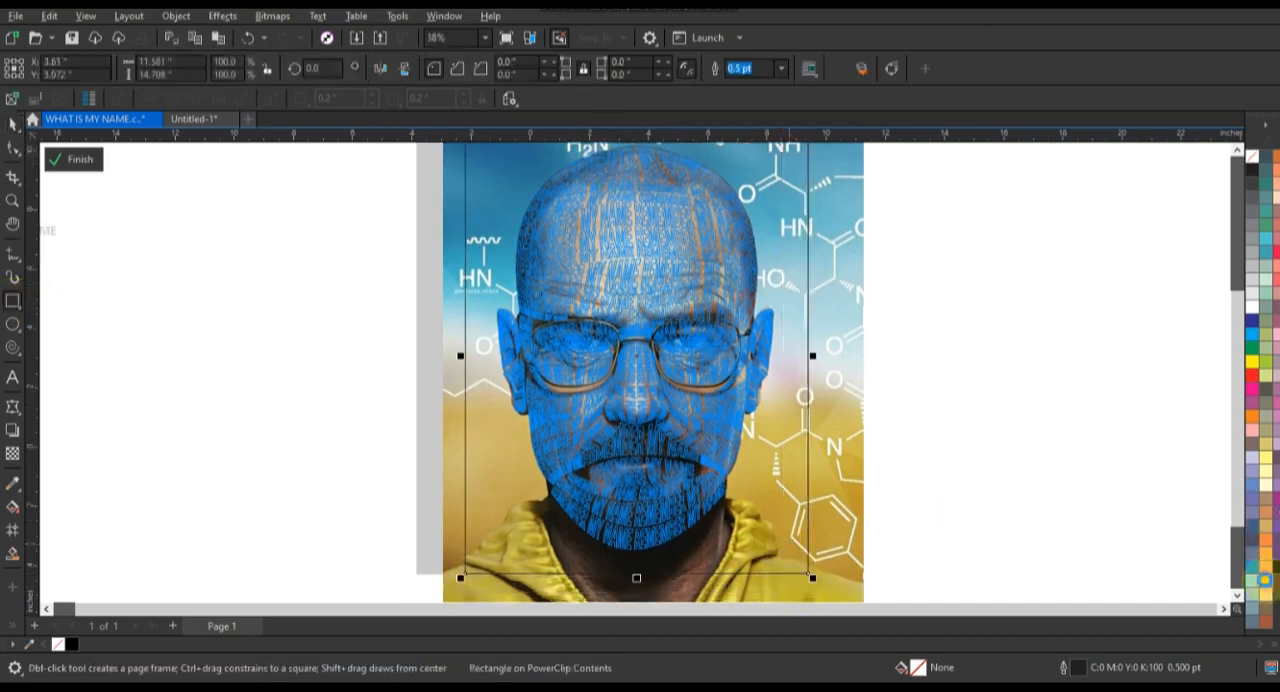
click(1264, 580)
Step: Set the yellow rectangle's transparency merge mode to Overlay and finish editing the PowerClip contents
click(12, 453)
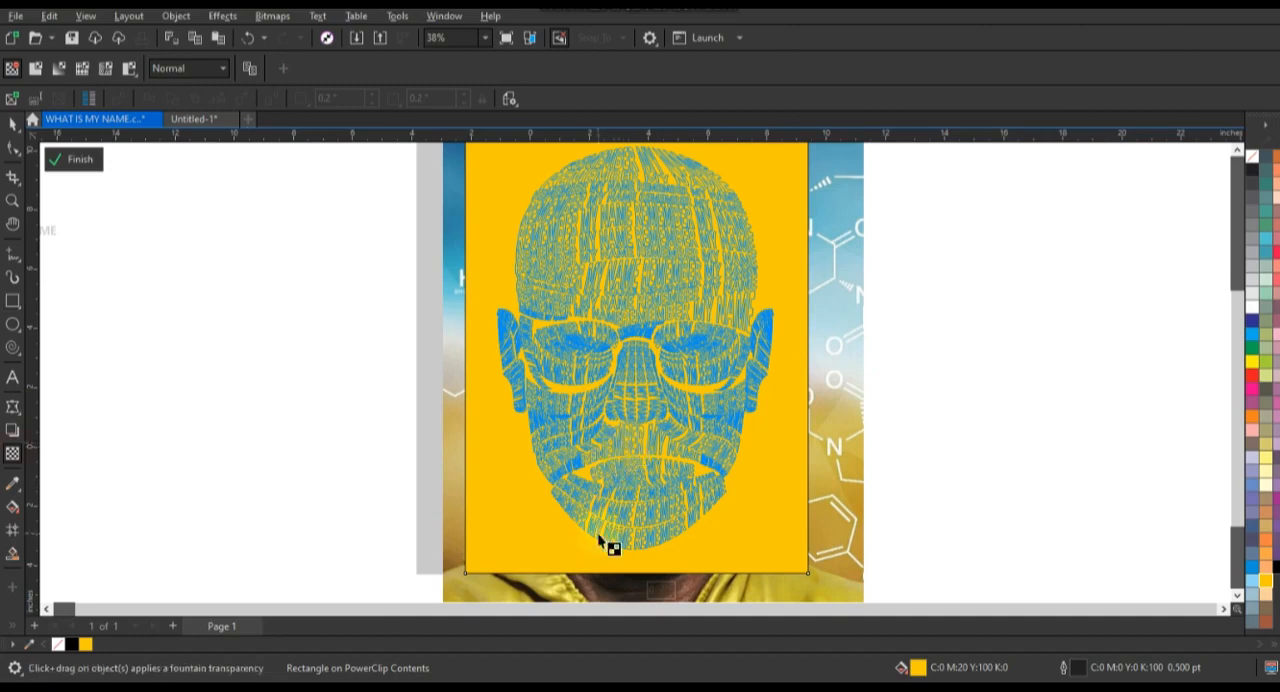
click(208, 72)
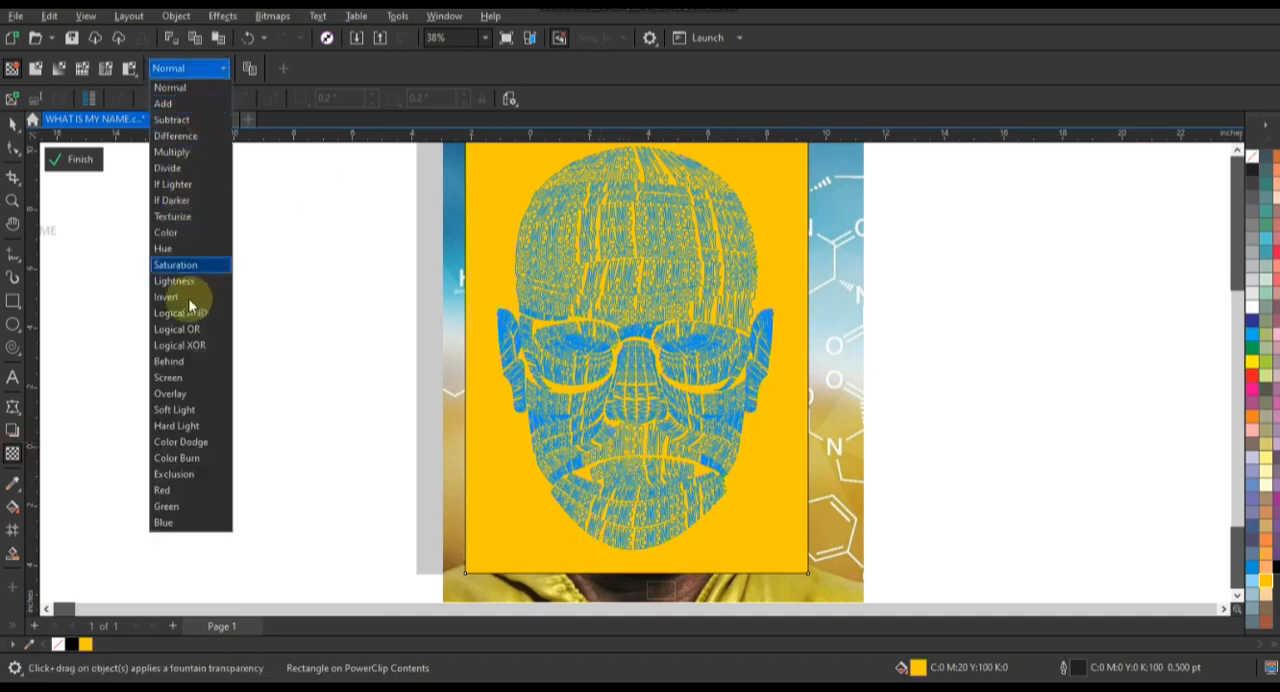
click(181, 392)
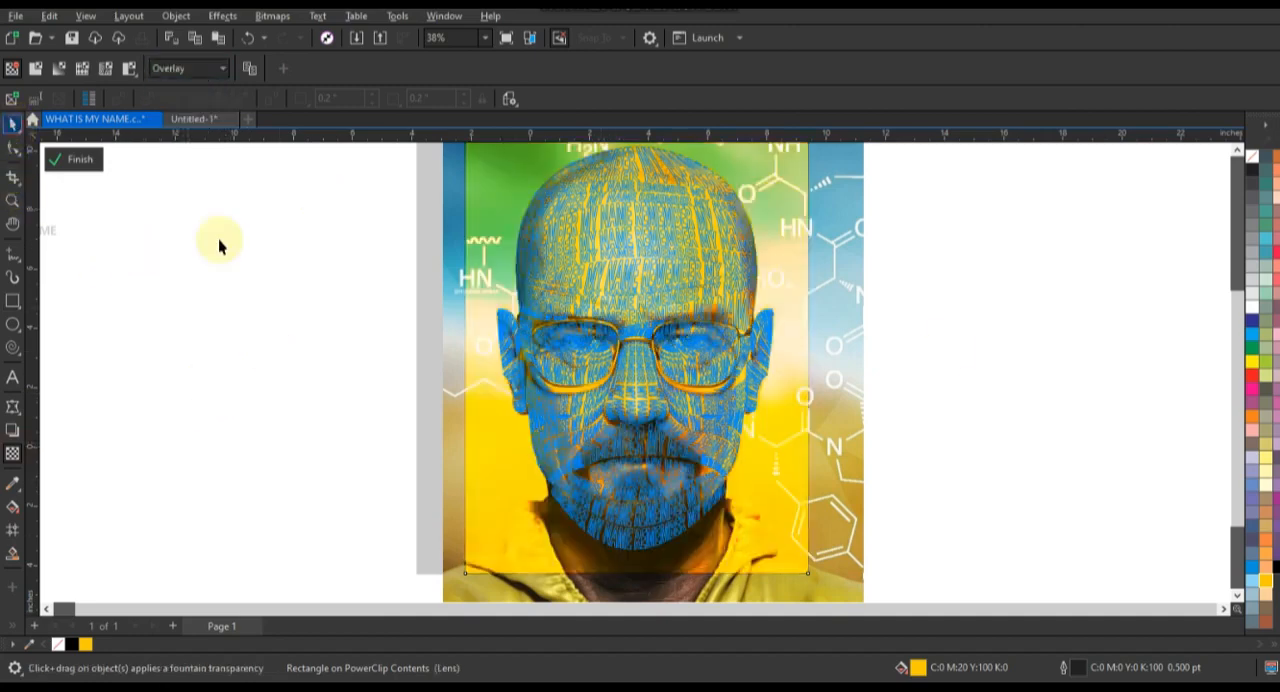
click(923, 326)
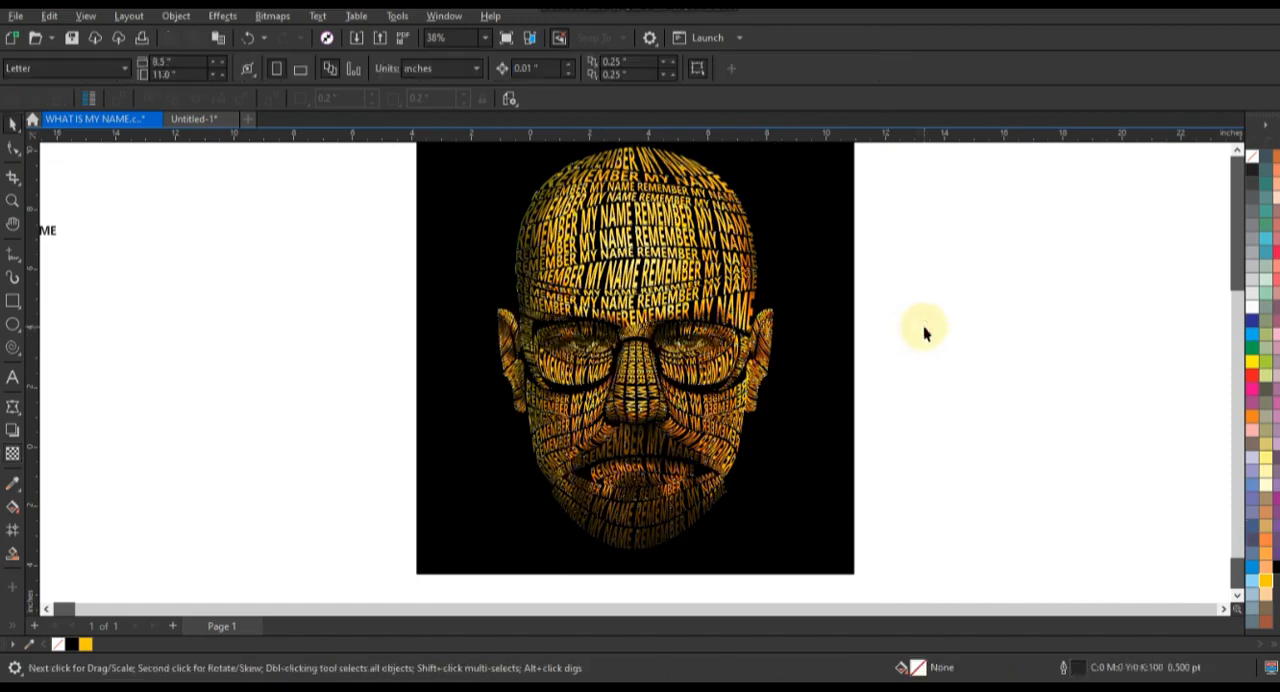
Step: Duplicate the black square together with its yellow-tinted portrait, placing the copy beside the original with a small gap
scroll(848, 460, down, 2)
drag(873, 530, 566, 249)
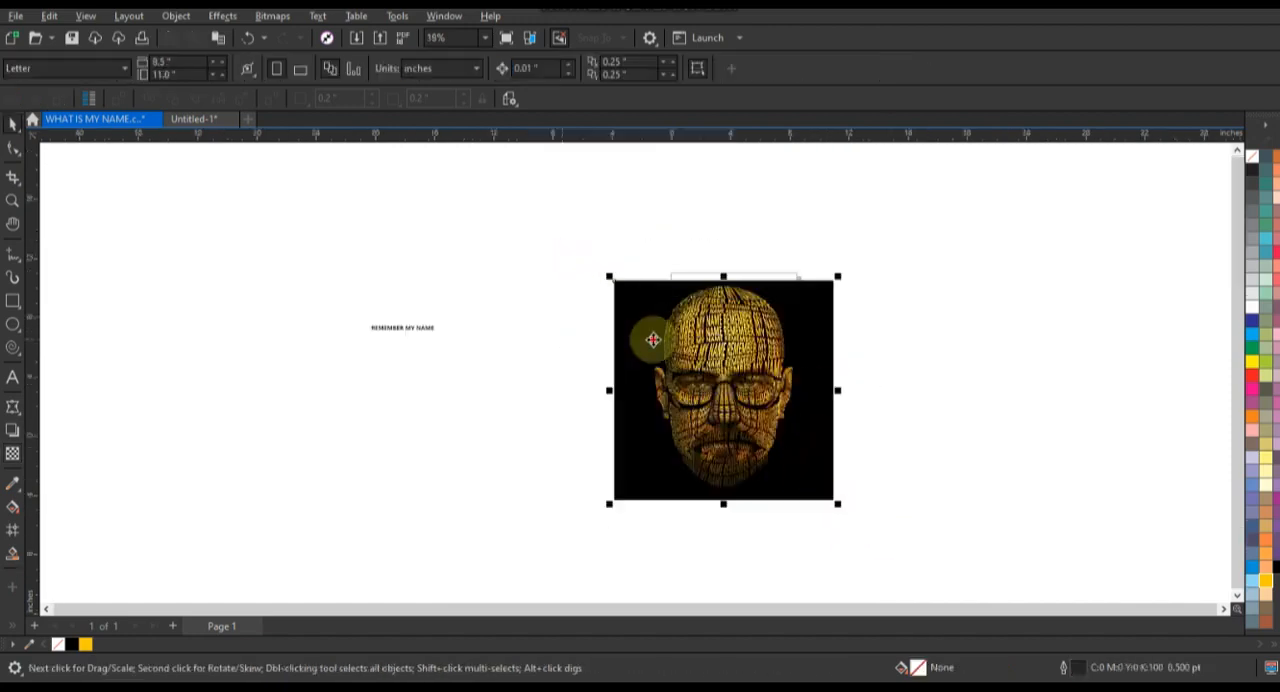
drag(893, 340, 785, 330)
key(shift+F2)
Step: In the copied portrait's PowerClip contents, set the yellow rectangle's uniform transparency to 38 and finish editing
double_click(647, 292)
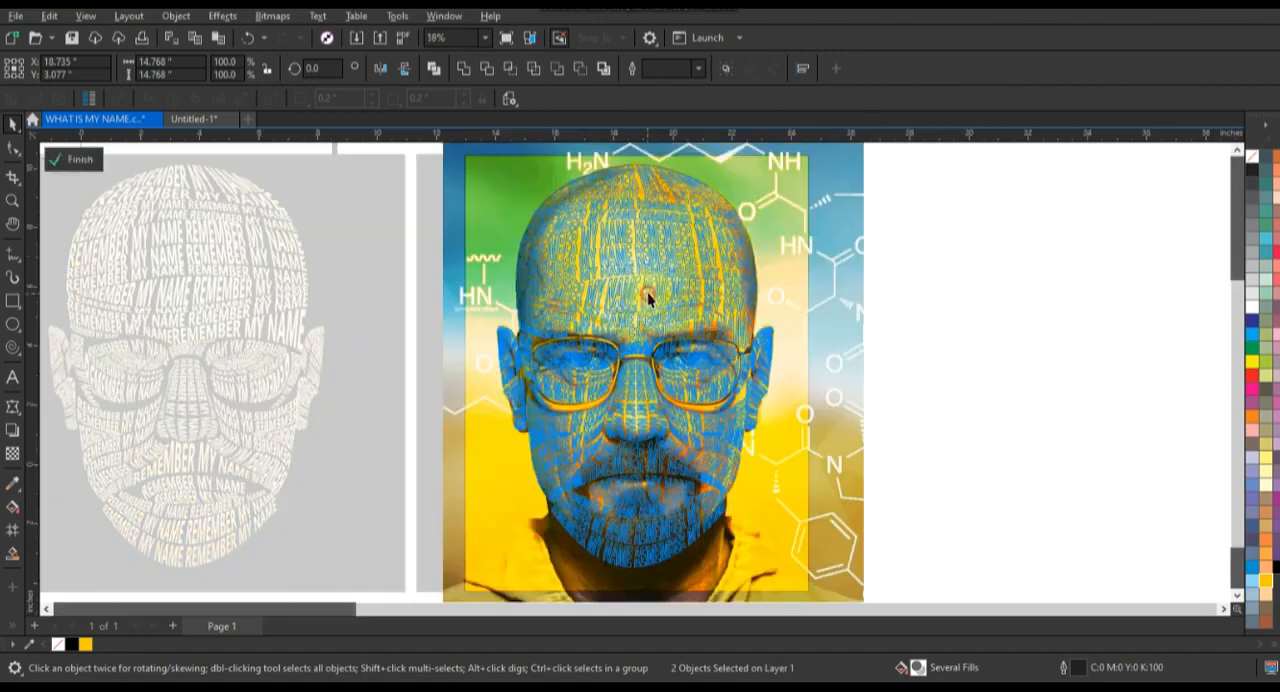
click(752, 367)
click(12, 453)
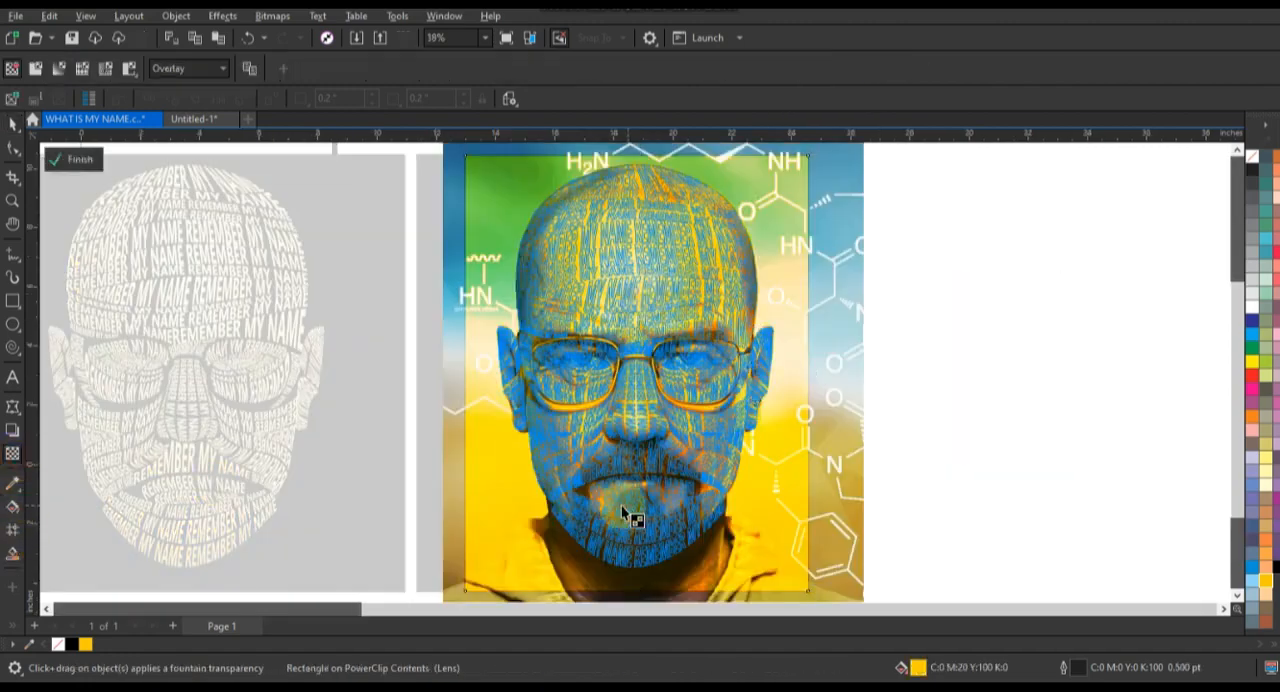
scroll(645, 497, down, 2)
drag(601, 554, 613, 556)
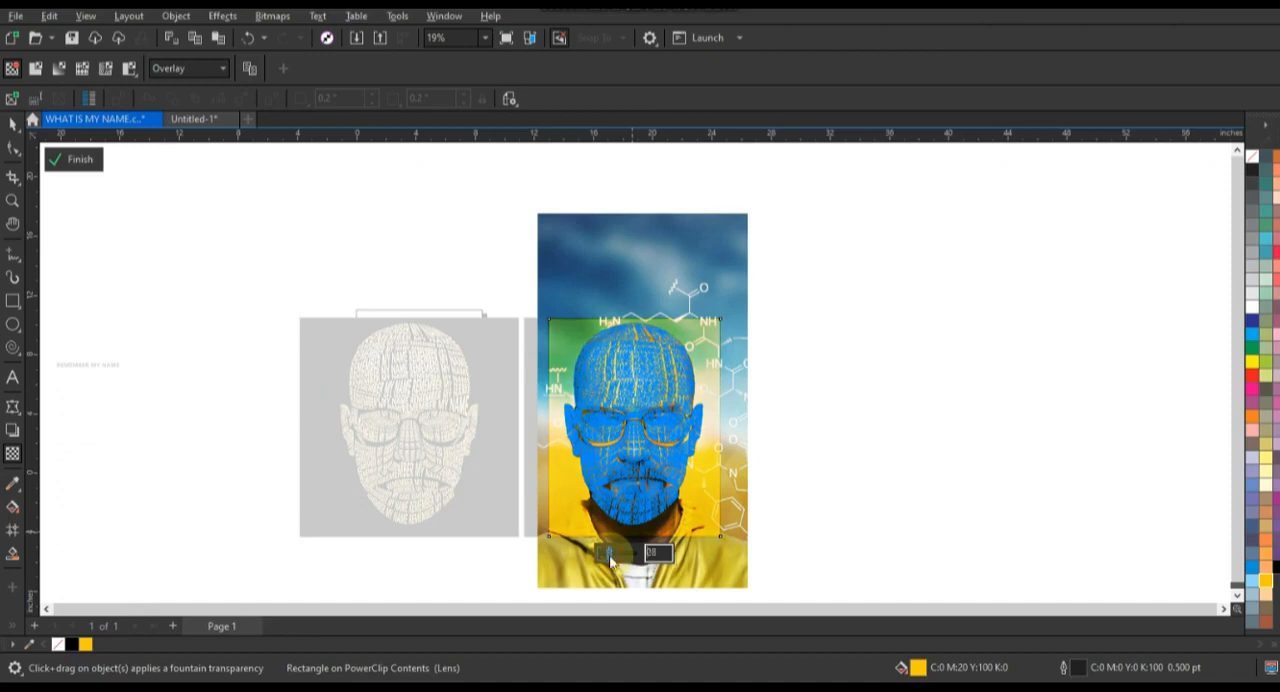
click(13, 127)
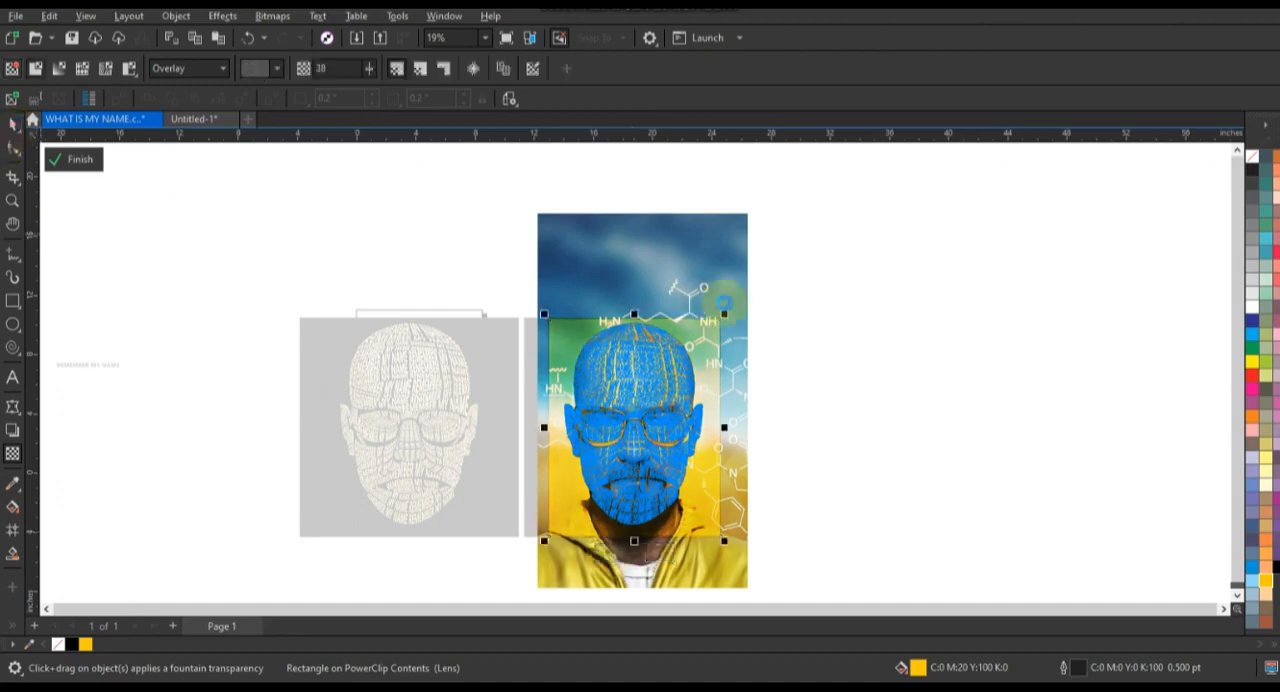
ctrl+click(781, 306)
click(799, 301)
Step: Zoom to both portrait versions and compare them side by side in full-screen preview
drag(799, 300, 267, 543)
key(shift+F2)
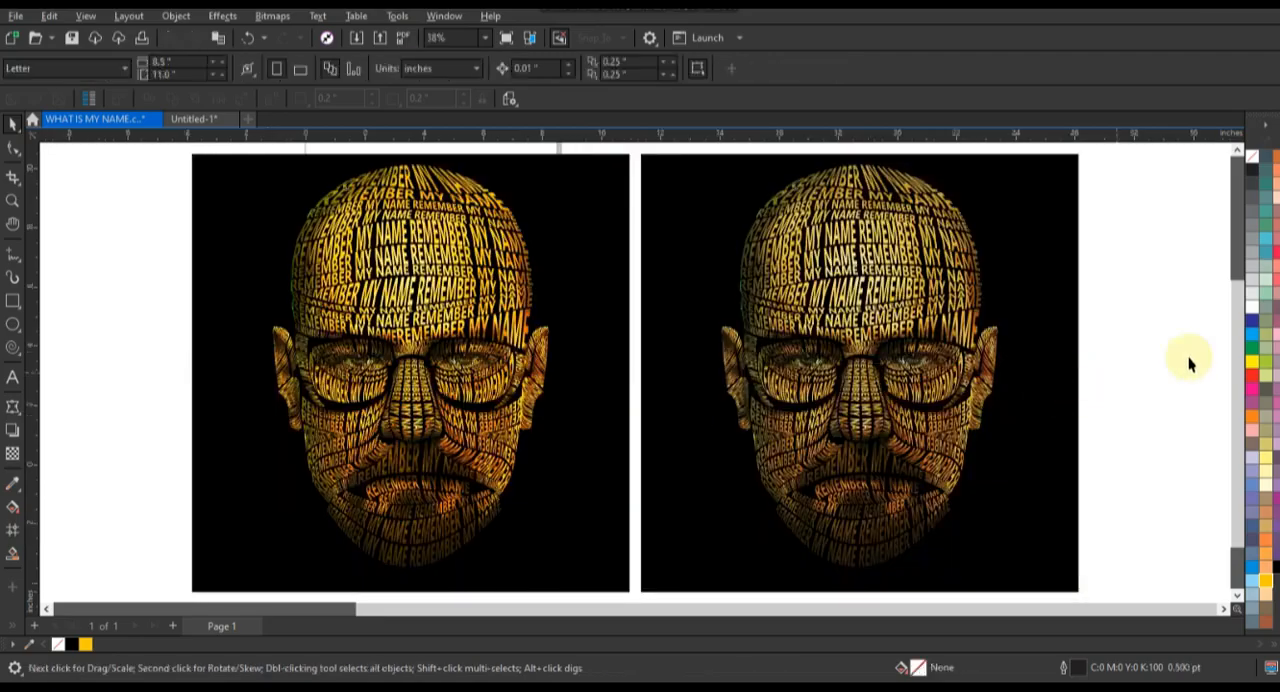
key(F9)
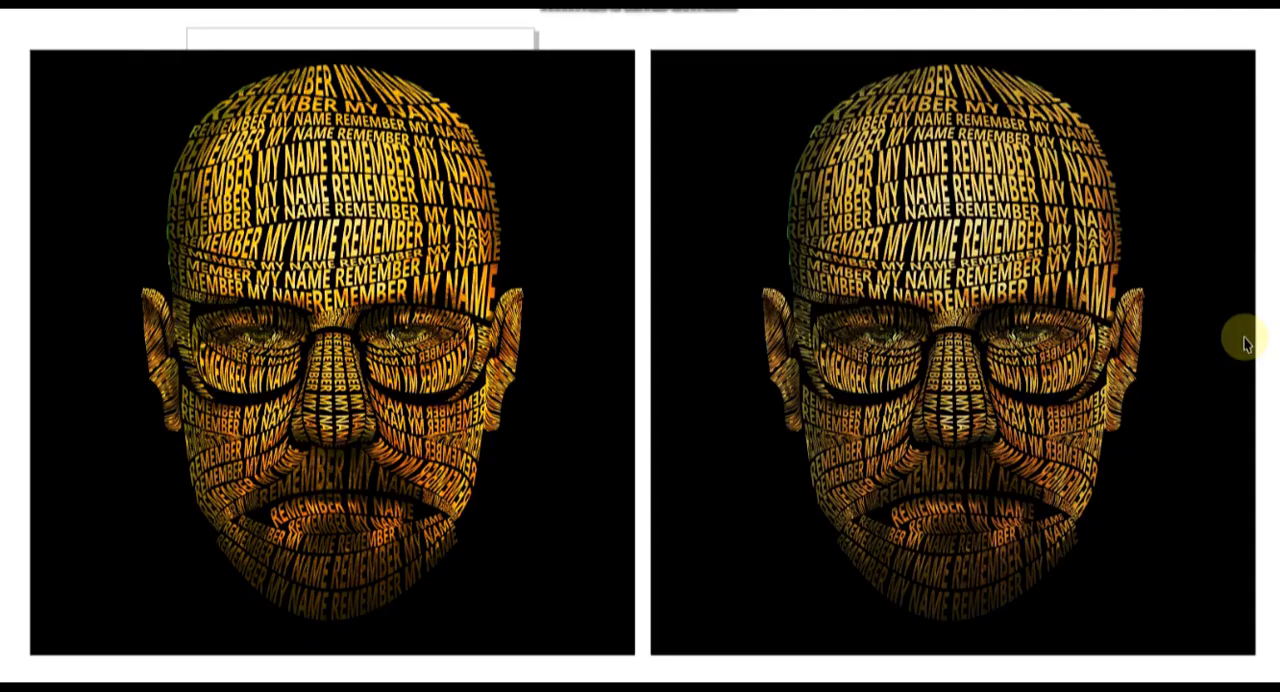